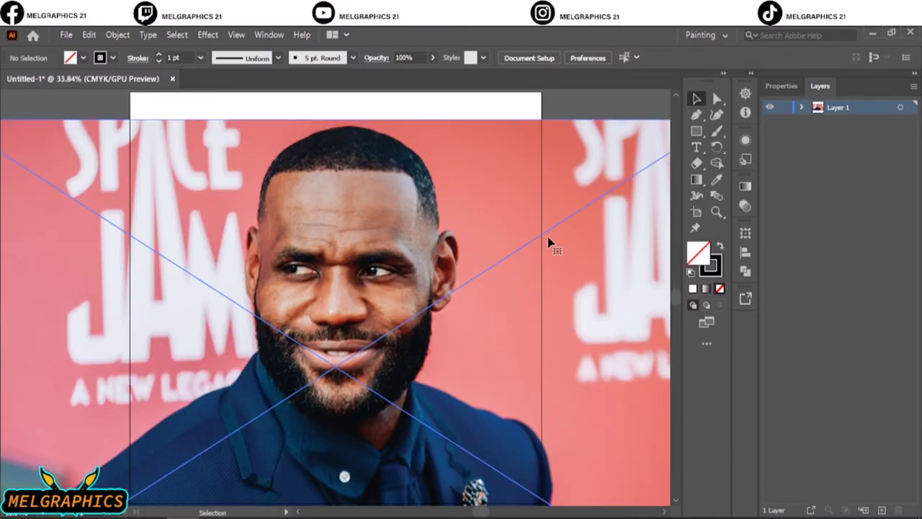
# Drag the placed portrait photo into position over the artboard.
pyautogui.moveTo(549, 243); pyautogui.dragTo(448, 191)
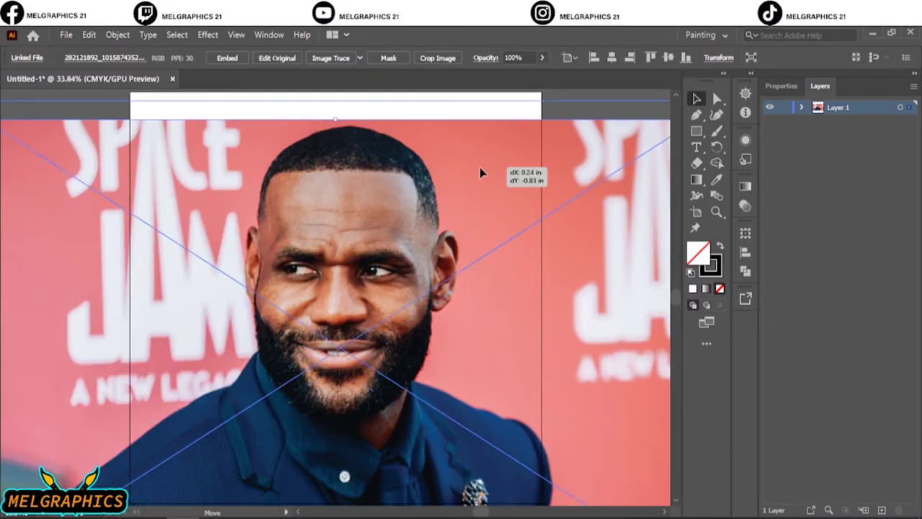
# Fade the reference photo to 60% opacity, lock it, and add Layer 2 for line art.
pyautogui.click(542, 58)
pyautogui.moveTo(540, 75); pyautogui.dragTo(518, 75)
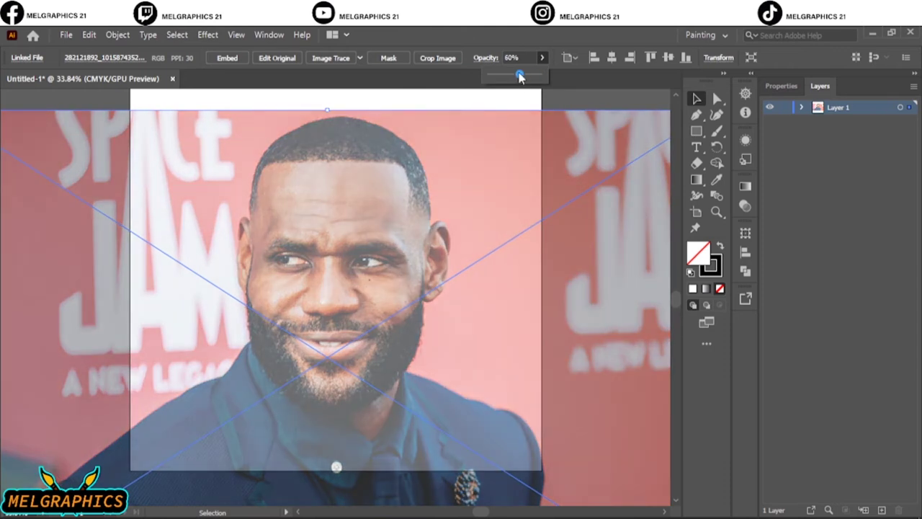
pyautogui.hotkey('ctrl', 'shift', 'a')
pyautogui.hotkey('ctrl', 'l')
pyautogui.click(353, 58)
# Choose a tapered ink brush from the custom brush library and test it with the Paintbrush.
pyautogui.click(229, 163)
pyautogui.click(380, 347)
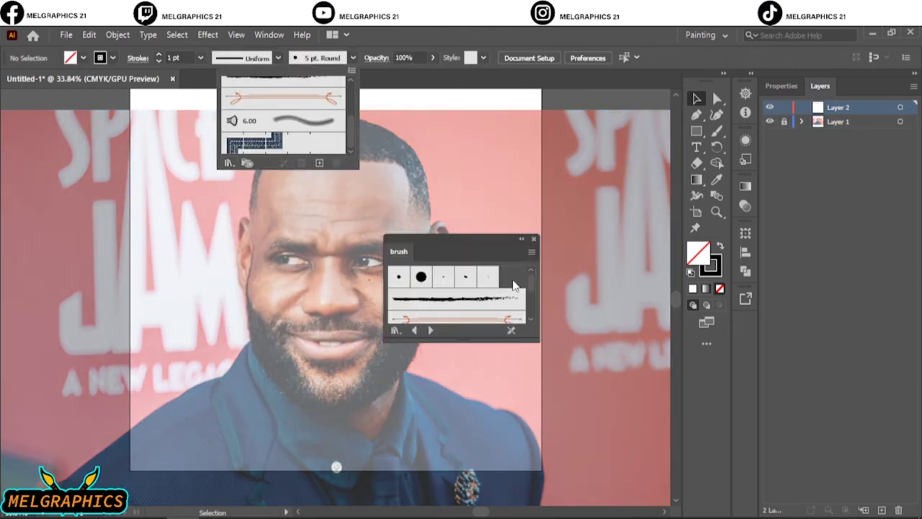
pyautogui.click(433, 288)
pyautogui.click(534, 241)
pyautogui.press('b')
pyautogui.moveTo(640, 215); pyautogui.dragTo(631, 204)
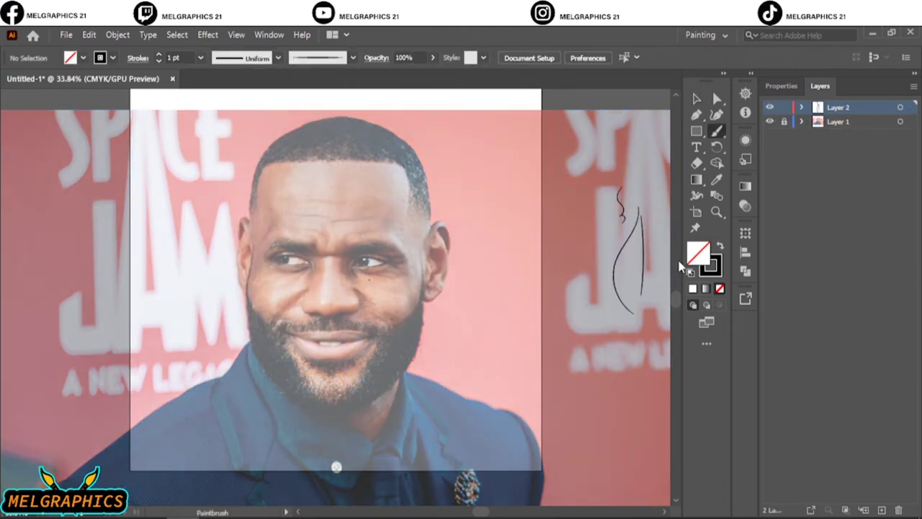
# Zoom in and draw the left nostril and the underside of the nose.
pyautogui.hotkey('ctrl', '+')
pyautogui.hotkey('ctrl', '+')
pyautogui.hotkey('ctrl', '+')
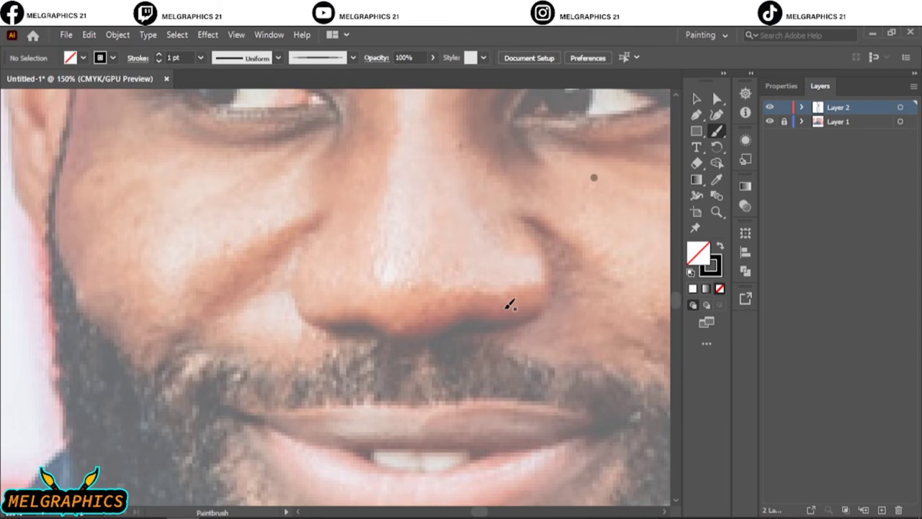
pyautogui.moveTo(300, 275)
pyautogui.mouseDown()
pyautogui.moveTo(344, 335)
pyautogui.moveTo(466, 325)
pyautogui.mouseUp()
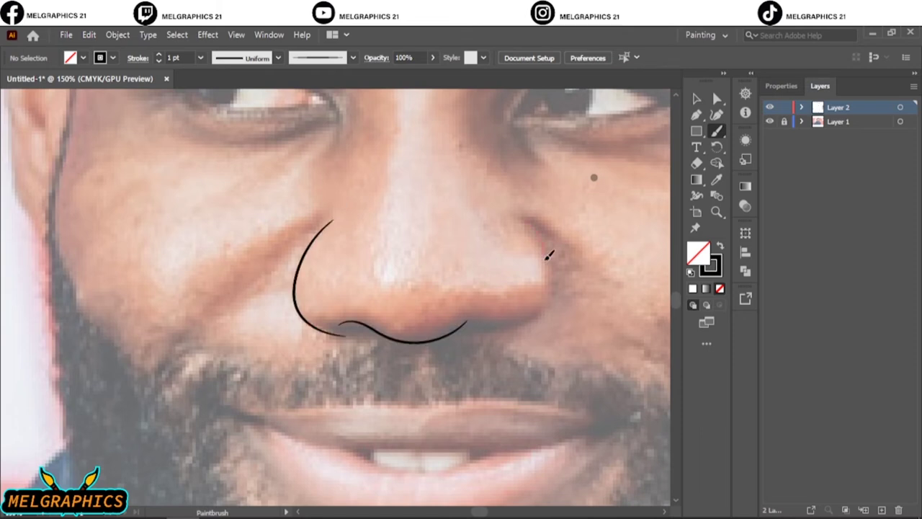
pyautogui.moveTo(522, 319); pyautogui.dragTo(523, 222)
pyautogui.scroll(-3, 476, 236)
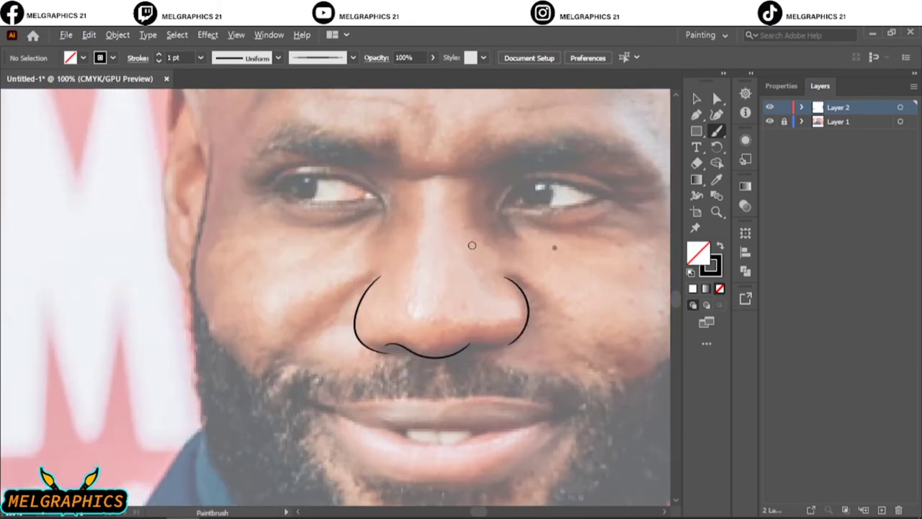
# Draw the lower lip outline and both halves of the upper lip, redoing a bad stroke.
pyautogui.scroll(1, 476, 236)
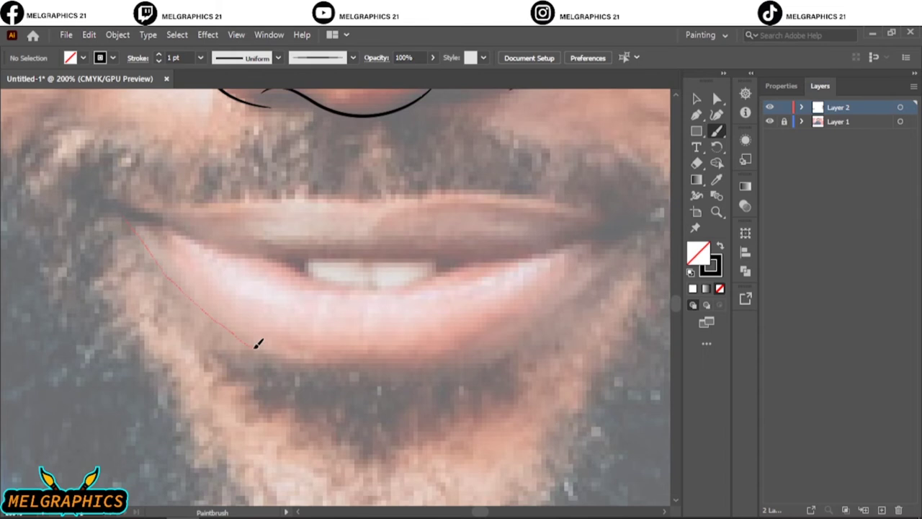
pyautogui.moveTo(631, 223); pyautogui.dragTo(631, 224)
pyautogui.hotkey('ctrl', 'z')
pyautogui.moveTo(399, 373)
pyautogui.mouseDown()
pyautogui.moveTo(465, 366)
pyautogui.moveTo(616, 230)
pyautogui.mouseUp()
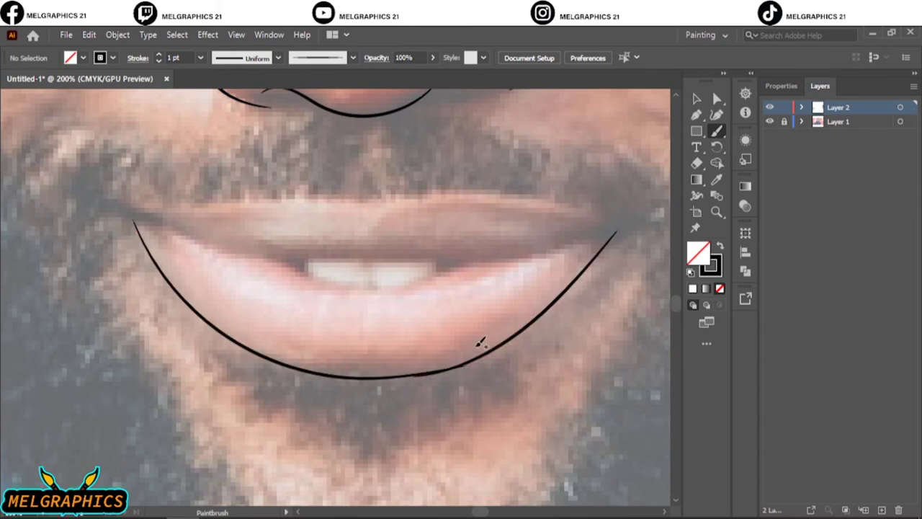
pyautogui.moveTo(137, 209); pyautogui.dragTo(375, 208)
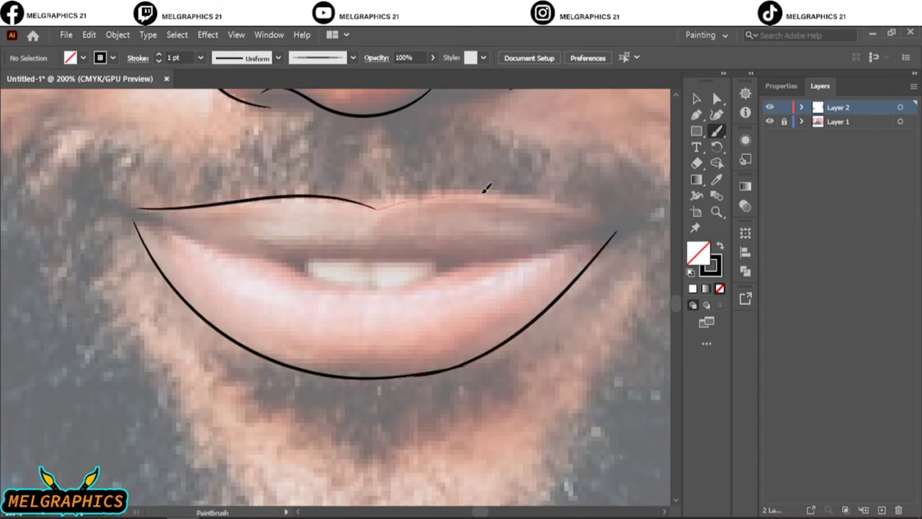
pyautogui.moveTo(487, 188); pyautogui.dragTo(614, 228)
# Draw the left, right and central inner lip lines above the teeth.
pyautogui.moveTo(448, 254); pyautogui.dragTo(450, 256)
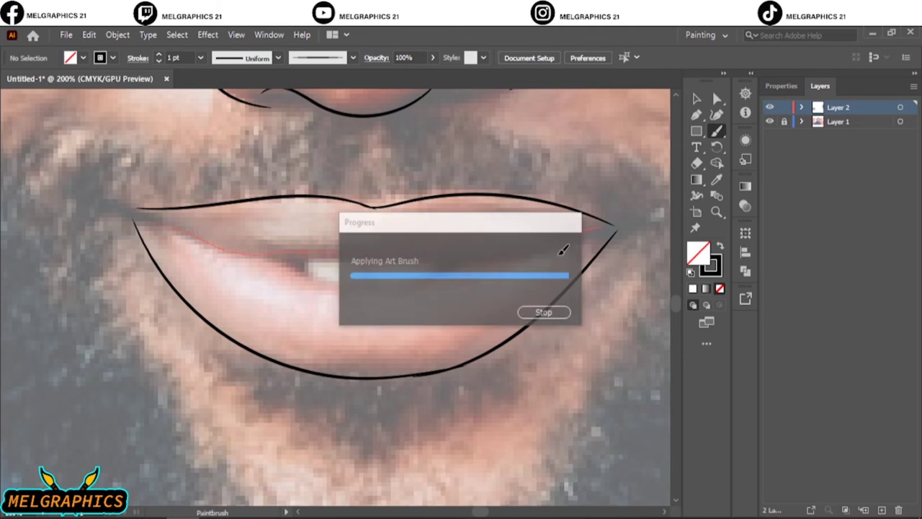
pyautogui.hotkey('ctrl', 'z')
pyautogui.moveTo(153, 220); pyautogui.dragTo(288, 260)
pyautogui.moveTo(465, 260); pyautogui.dragTo(614, 231)
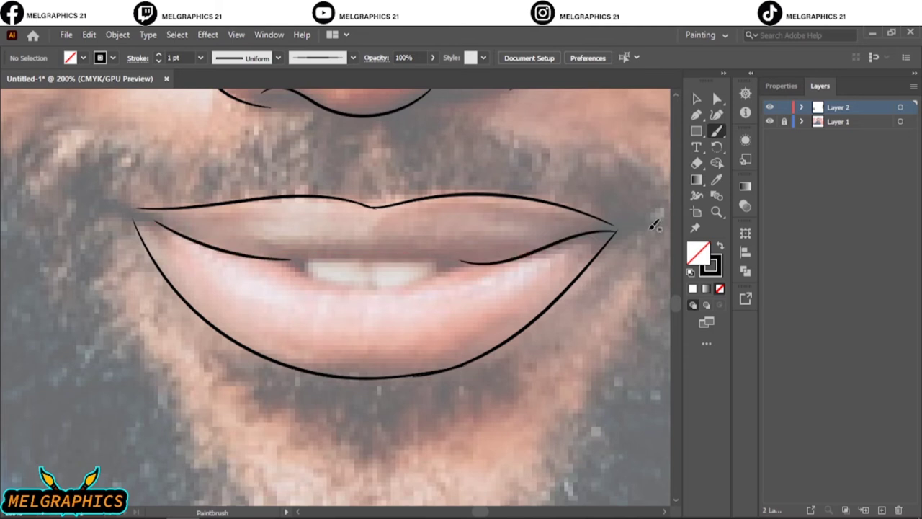
pyautogui.hotkey('ctrl', '+')
pyautogui.moveTo(194, 297)
pyautogui.mouseDown()
pyautogui.moveTo(378, 272)
pyautogui.moveTo(507, 309)
pyautogui.mouseUp()
# Draw the left eye's upper and lower eyelids and the crease below, redoing bad strokes.
pyautogui.hotkey('ctrl', '0')
pyautogui.scroll(5, 319, 281)
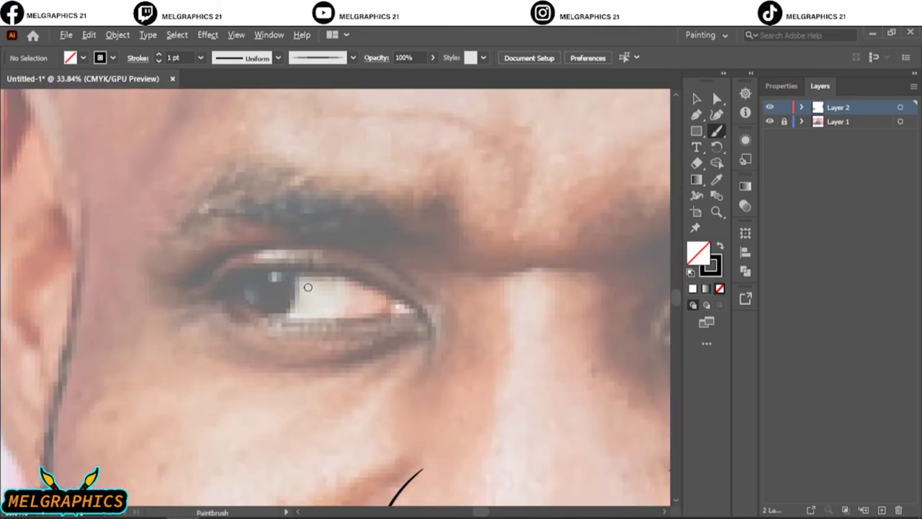
pyautogui.moveTo(237, 308); pyautogui.dragTo(425, 328)
pyautogui.hotkey('ctrl', 'z')
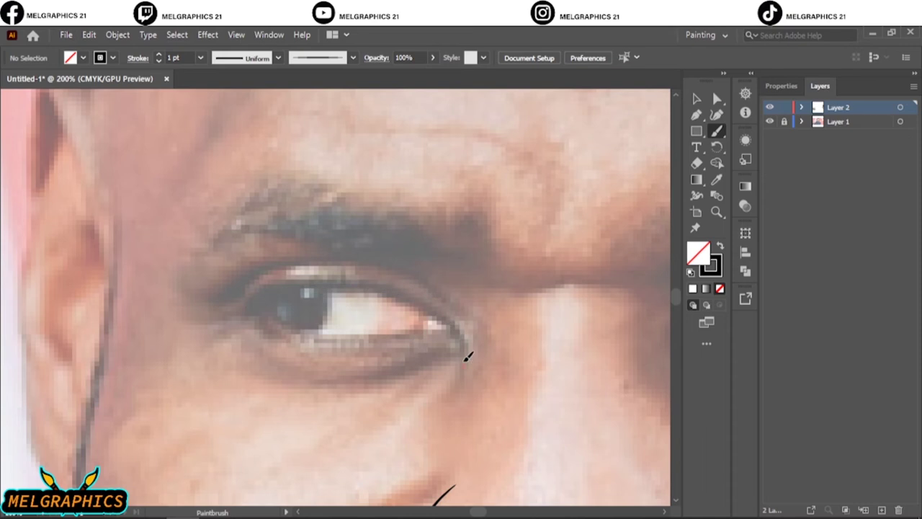
pyautogui.moveTo(245, 310); pyautogui.dragTo(463, 373)
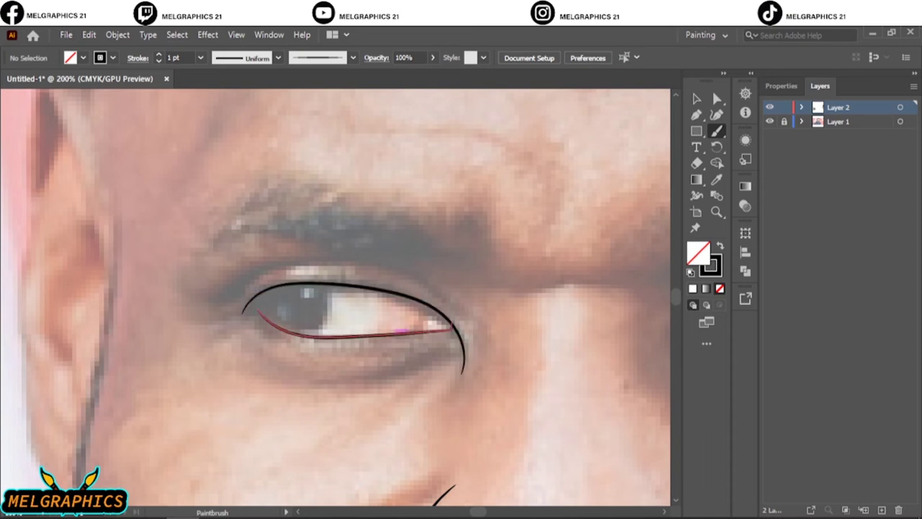
pyautogui.hotkey('ctrl', 'z')
pyautogui.scroll(2, 191, 310)
pyautogui.moveTo(445, 307); pyautogui.dragTo(516, 392)
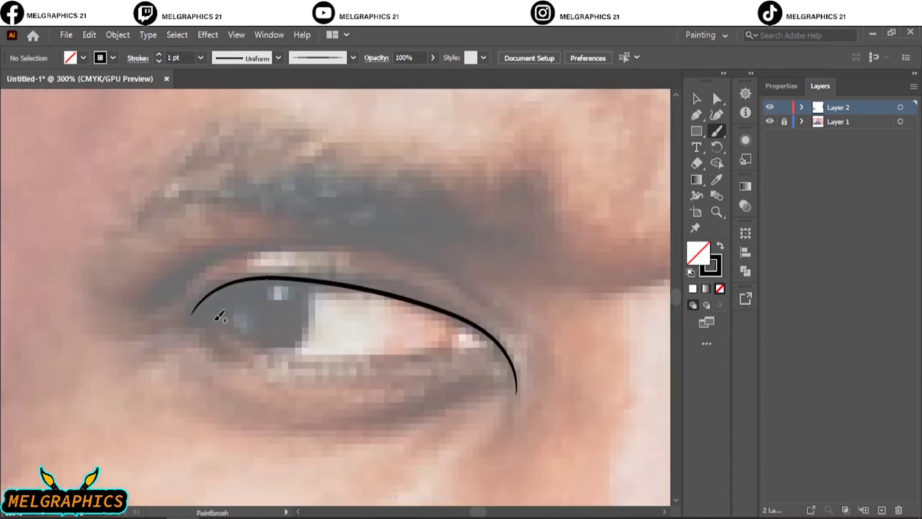
pyautogui.moveTo(356, 351); pyautogui.dragTo(497, 344)
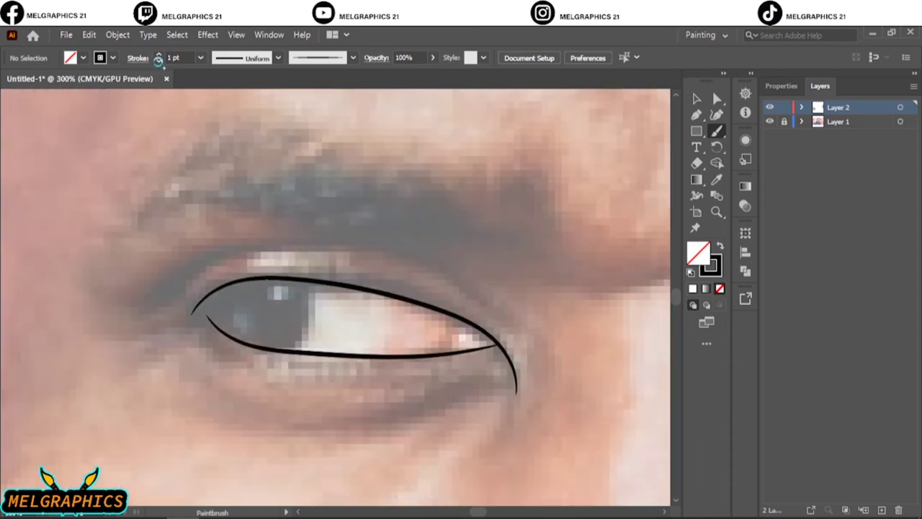
pyautogui.moveTo(201, 334); pyautogui.dragTo(335, 372)
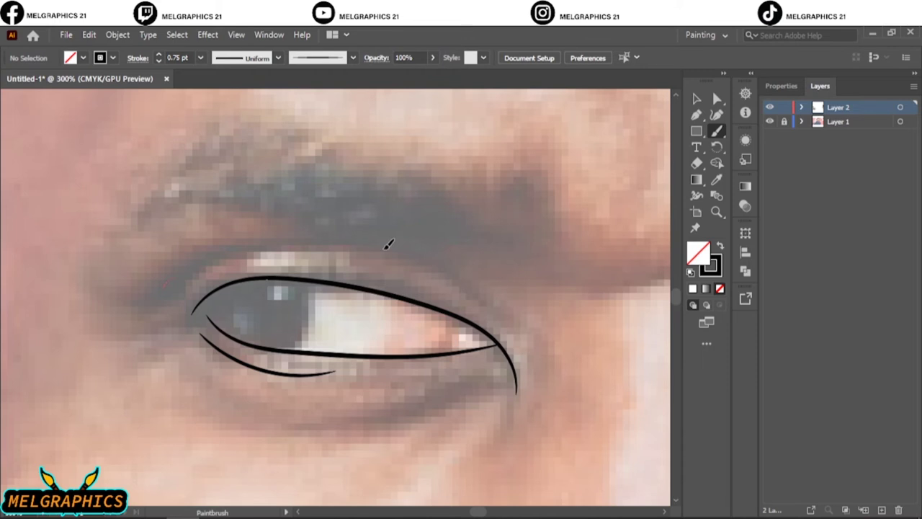
pyautogui.moveTo(162, 282); pyautogui.dragTo(463, 305)
pyautogui.hotkey('ctrl', 'z')
pyautogui.hotkey('ctrl', 'z')
# Add the fold line above the left eye and two crow's-feet wrinkles at its corner.
pyautogui.hotkey('ctrl', '-')
pyautogui.hotkey('ctrl', '-')
pyautogui.moveTo(491, 411)
pyautogui.mouseDown()
pyautogui.moveTo(333, 376)
pyautogui.moveTo(288, 402)
pyautogui.mouseUp()
pyautogui.moveTo(323, 403); pyautogui.dragTo(304, 415)
pyautogui.moveTo(322, 416); pyautogui.dragTo(309, 429)
pyautogui.hscroll(5, 486, 315)
pyautogui.scroll(-3, 227, 287)
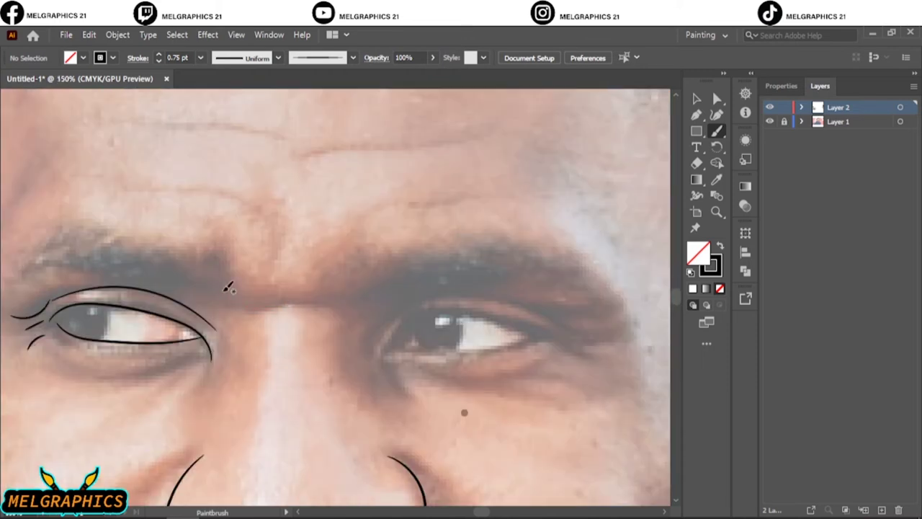
pyautogui.scroll(-2, 288, 301)
pyautogui.scroll(3, 401, 370)
# Draw the right eye's inner corner, upper and lower eyelids, and its outer-corner wrinkles.
pyautogui.moveTo(186, 242); pyautogui.dragTo(229, 199)
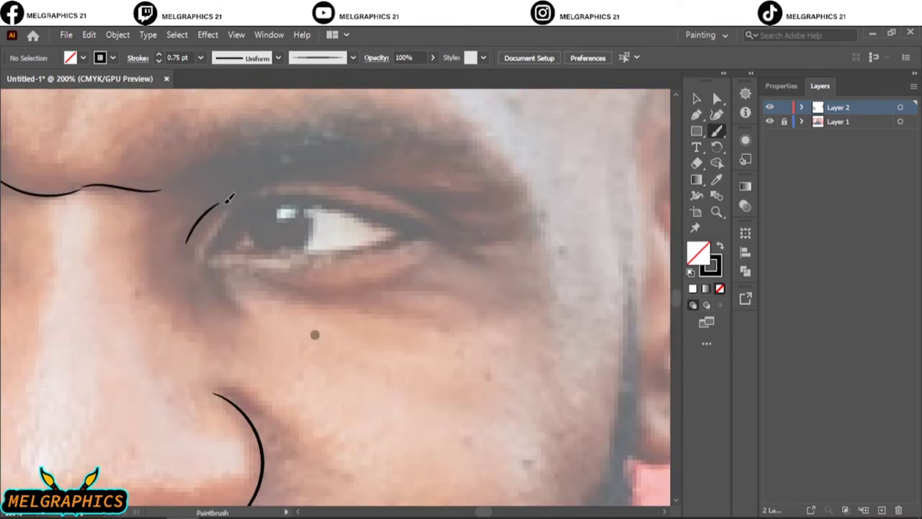
pyautogui.moveTo(370, 186); pyautogui.dragTo(455, 216)
pyautogui.moveTo(442, 209); pyautogui.dragTo(500, 196)
pyautogui.moveTo(468, 239); pyautogui.dragTo(519, 220)
pyautogui.moveTo(464, 254); pyautogui.dragTo(505, 262)
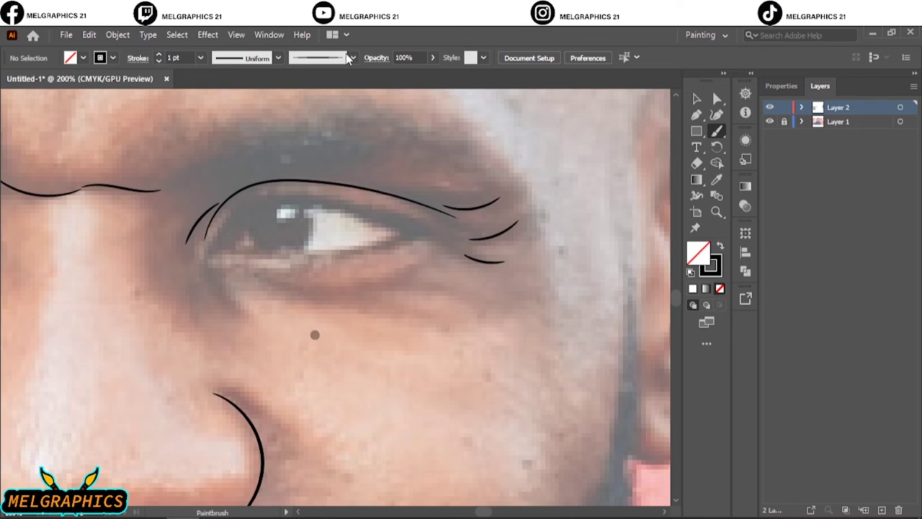
pyautogui.scroll(1, 211, 212)
pyautogui.moveTo(416, 205); pyautogui.dragTo(539, 243)
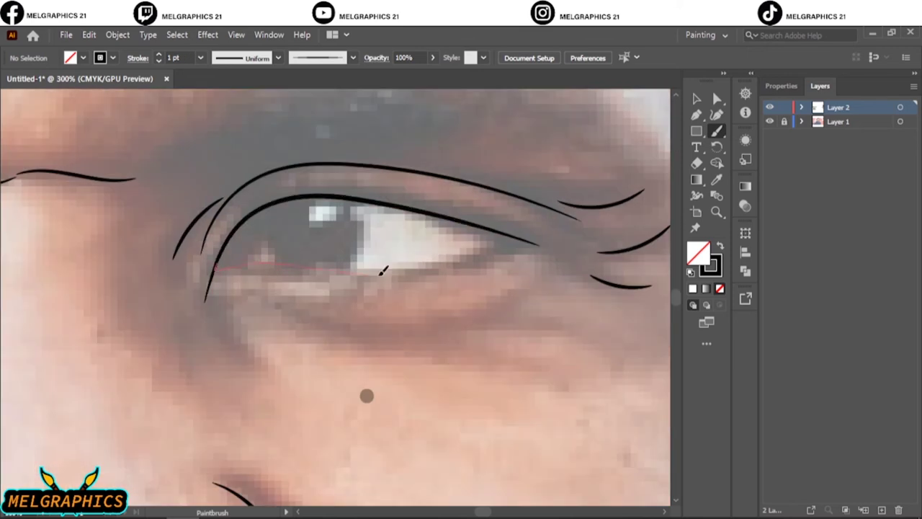
pyautogui.moveTo(383, 270); pyautogui.dragTo(516, 245)
pyautogui.scroll(2, 253, 258)
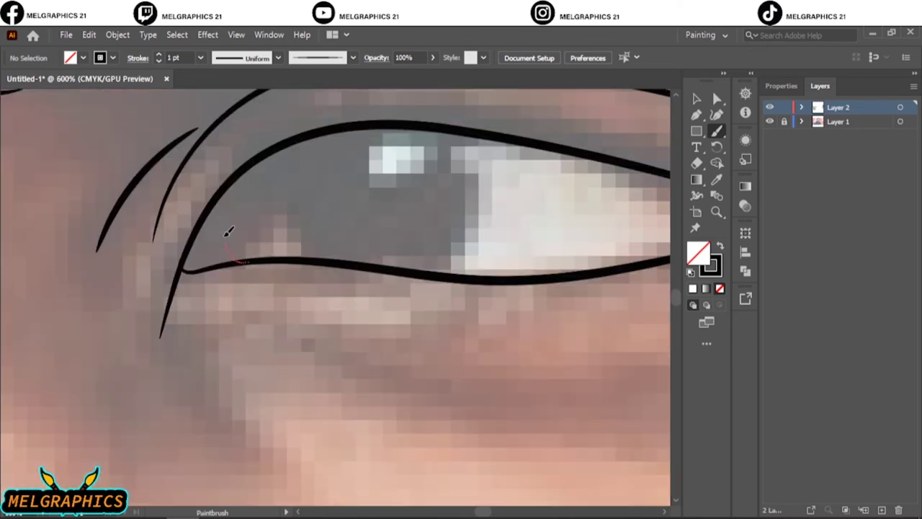
pyautogui.hscroll(3, 228, 231)
pyautogui.hscroll(2, 478, 165)
pyautogui.moveTo(478, 165); pyautogui.dragTo(575, 231)
# Outline the irises and add the inner-corner lines of the eyes.
pyautogui.hotkey('ctrl', '0')
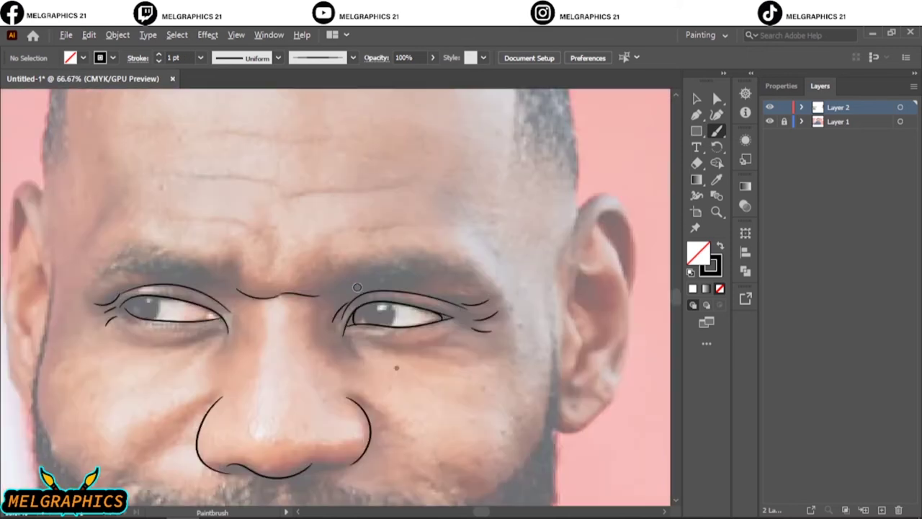
pyautogui.scroll(5, 357, 287)
pyautogui.moveTo(366, 408); pyautogui.dragTo(317, 295)
pyautogui.moveTo(535, 422); pyautogui.dragTo(489, 280)
pyautogui.scroll(-2, 350, 203)
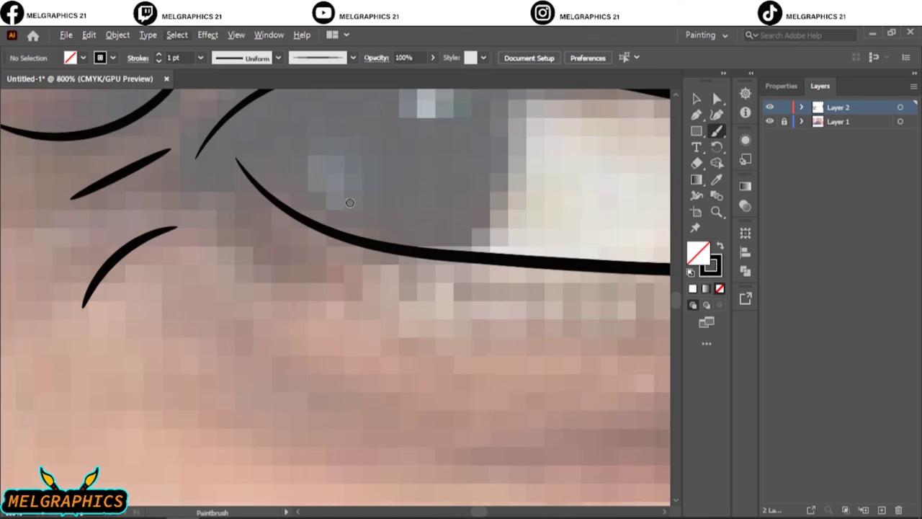
pyautogui.scroll(-1, 351, 203)
pyautogui.moveTo(299, 109); pyautogui.dragTo(286, 202)
pyautogui.moveTo(433, 238); pyautogui.dragTo(476, 106)
pyautogui.moveTo(278, 119); pyautogui.dragTo(255, 191)
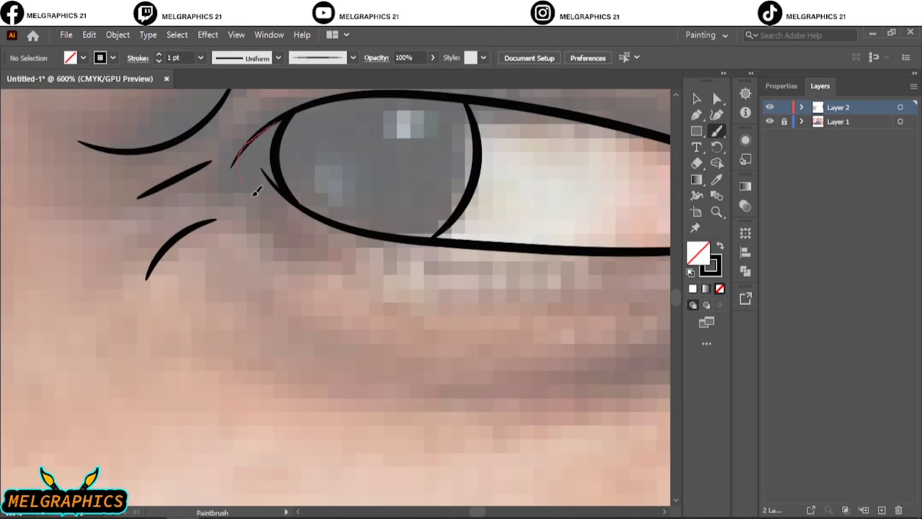
pyautogui.scroll(-1, 255, 191)
pyautogui.scroll(-4, 405, 313)
pyautogui.scroll(5, 406, 313)
pyautogui.scroll(1, 336, 249)
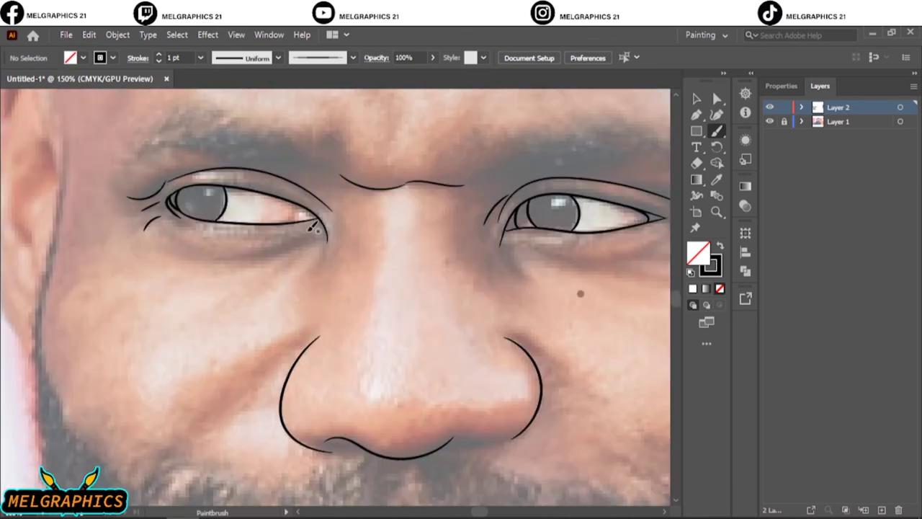
# Add two under-eye bag lines below the left eye.
pyautogui.moveTo(180, 242); pyautogui.dragTo(230, 258)
pyautogui.moveTo(223, 263); pyautogui.dragTo(306, 247)
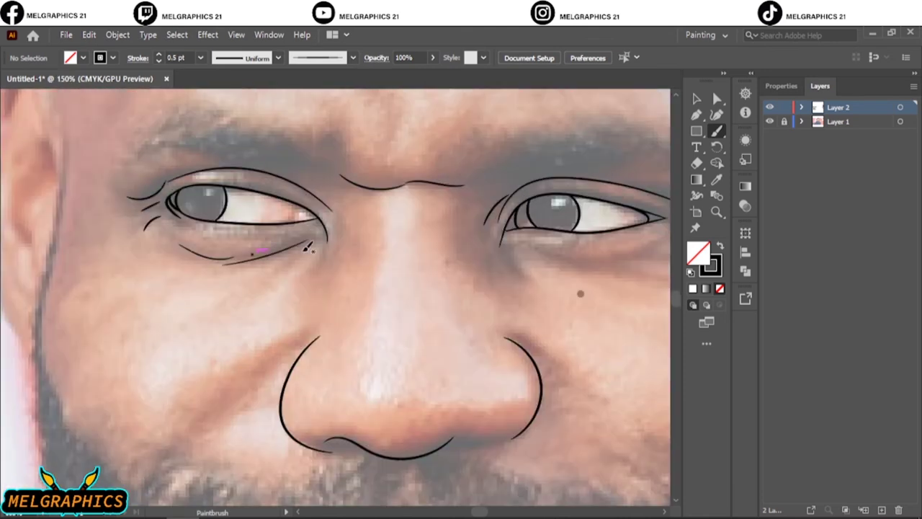
pyautogui.moveTo(539, 242); pyautogui.dragTo(364, 244)
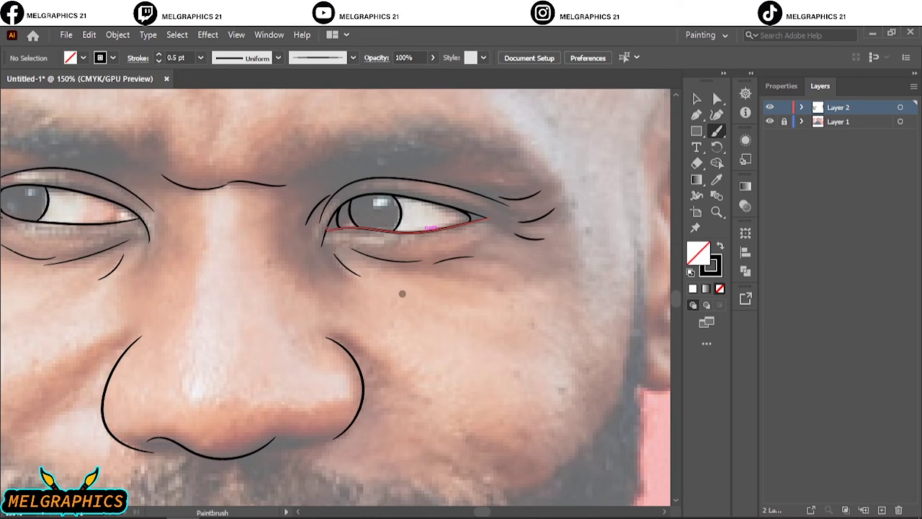
pyautogui.scroll(-4, 402, 293)
pyautogui.scroll(4, 375, 345)
pyautogui.scroll(2, 570, 175)
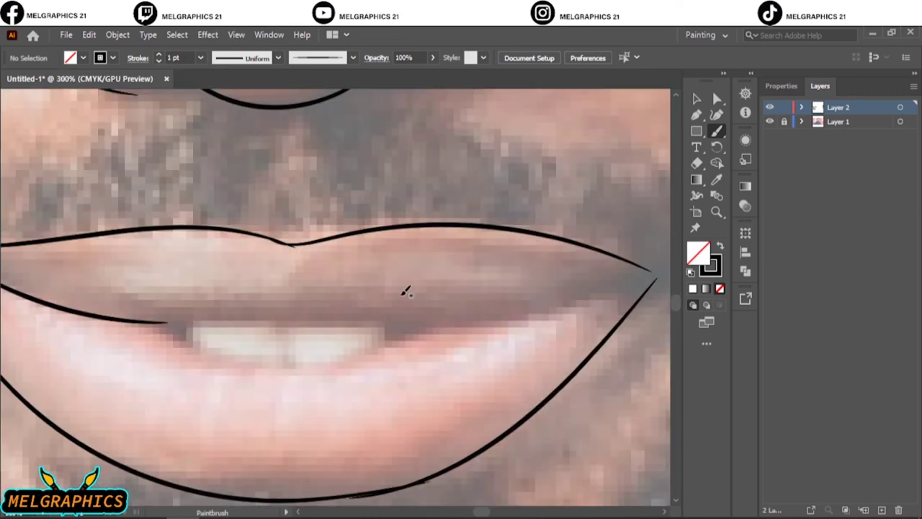
# Outline the top and bottom edges of the teeth and extend the inner lip line.
pyautogui.moveTo(627, 283); pyautogui.dragTo(408, 336)
pyautogui.moveTo(295, 309); pyautogui.dragTo(176, 323)
pyautogui.moveTo(389, 319); pyautogui.dragTo(271, 317)
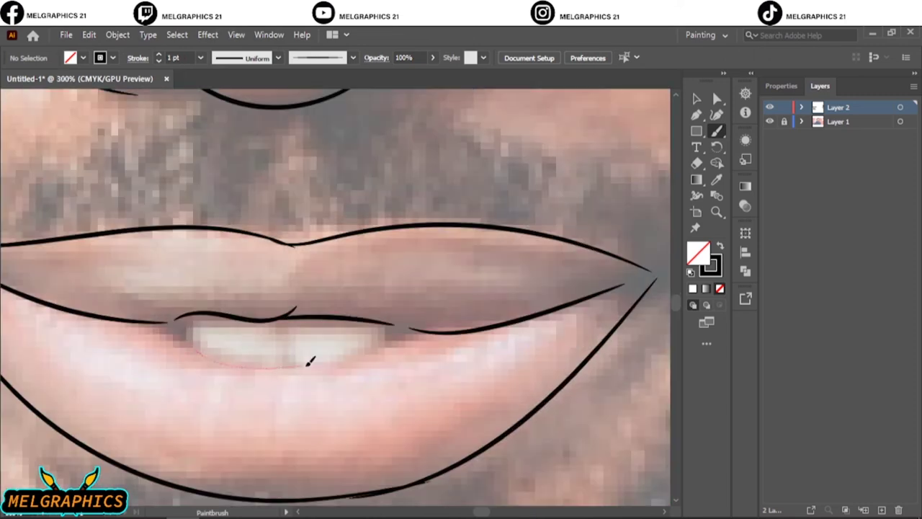
pyautogui.hotkey('ctrl', '0')
# With the reference photo back in view, trace the outlines of the left and right ears.
pyautogui.click(770, 121)
pyautogui.scroll(5, 254, 272)
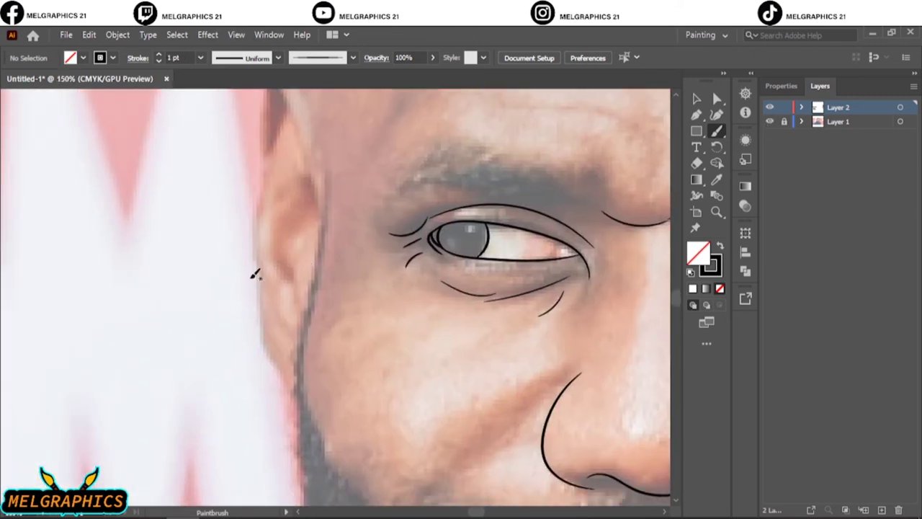
pyautogui.moveTo(310, 137); pyautogui.dragTo(261, 243)
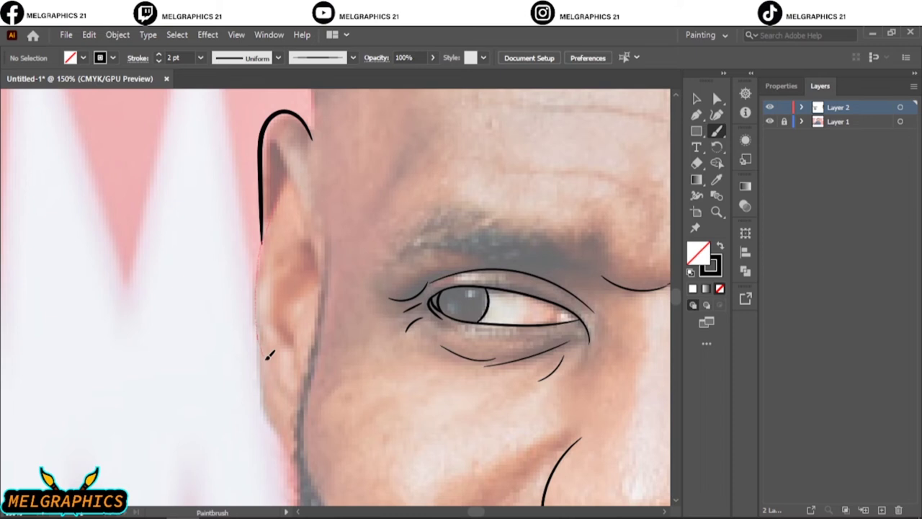
pyautogui.moveTo(268, 354); pyautogui.dragTo(259, 379)
pyautogui.hscroll(10, 411, 391)
pyautogui.scroll(1, 334, 439)
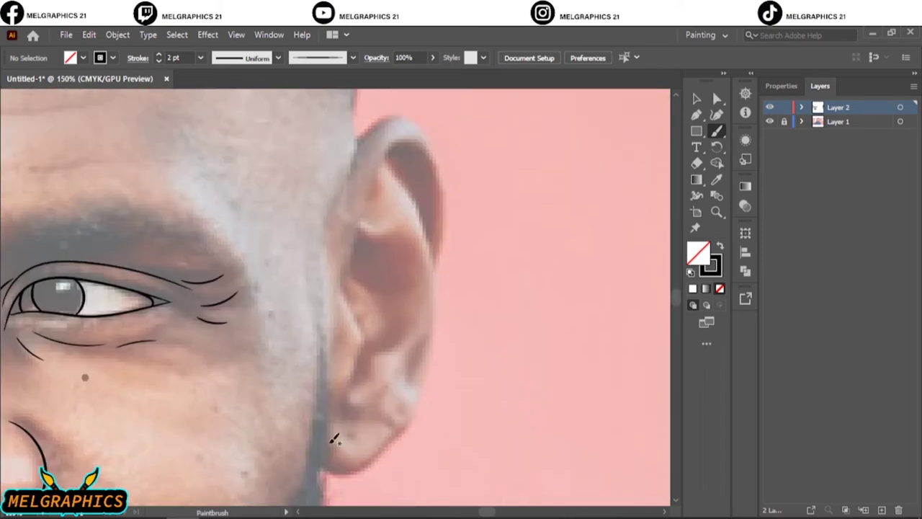
pyautogui.moveTo(419, 405); pyautogui.dragTo(400, 173)
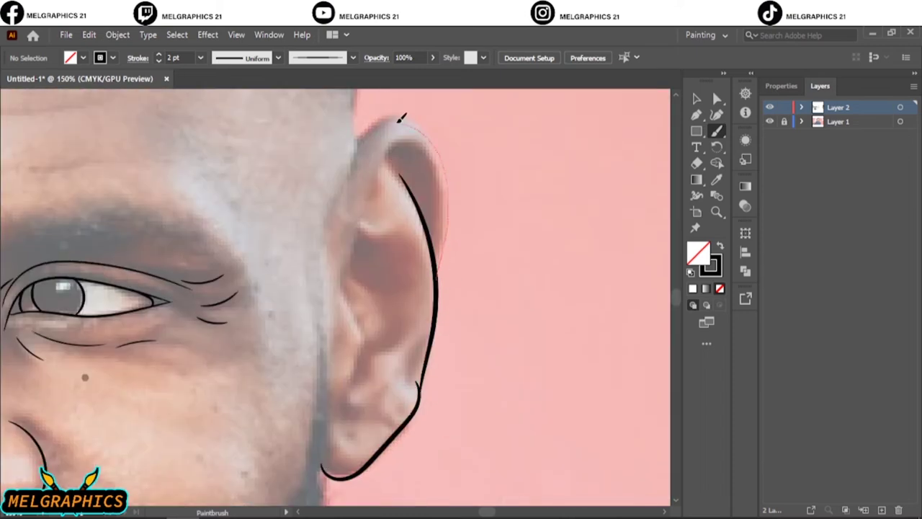
pyautogui.moveTo(401, 117); pyautogui.dragTo(389, 119)
pyautogui.scroll(-5, 354, 366)
pyautogui.scroll(5, 321, 286)
pyautogui.scroll(2, 308, 278)
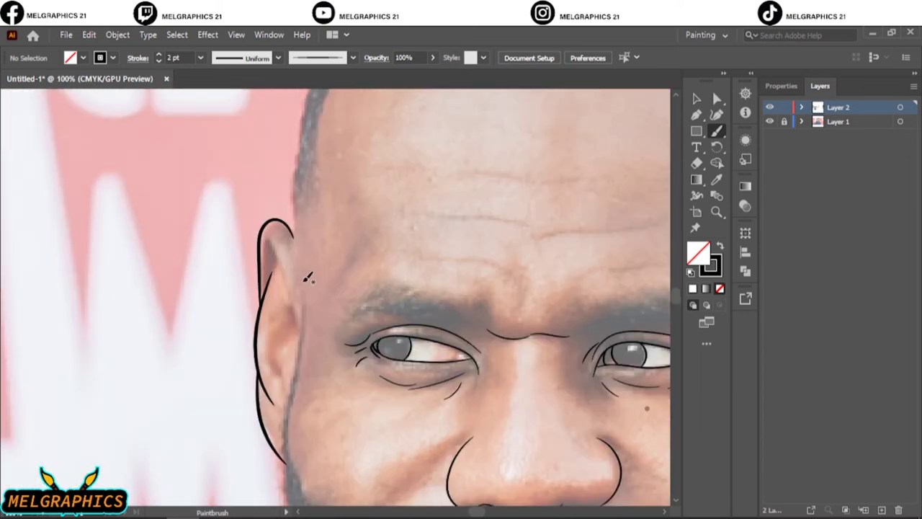
# Trace the edge of the head and draw the two fold lines beside the nose.
pyautogui.moveTo(301, 131); pyautogui.dragTo(302, 128)
pyautogui.scroll(-5, 301, 132)
pyautogui.scroll(5, 317, 216)
pyautogui.scroll(-2, 317, 202)
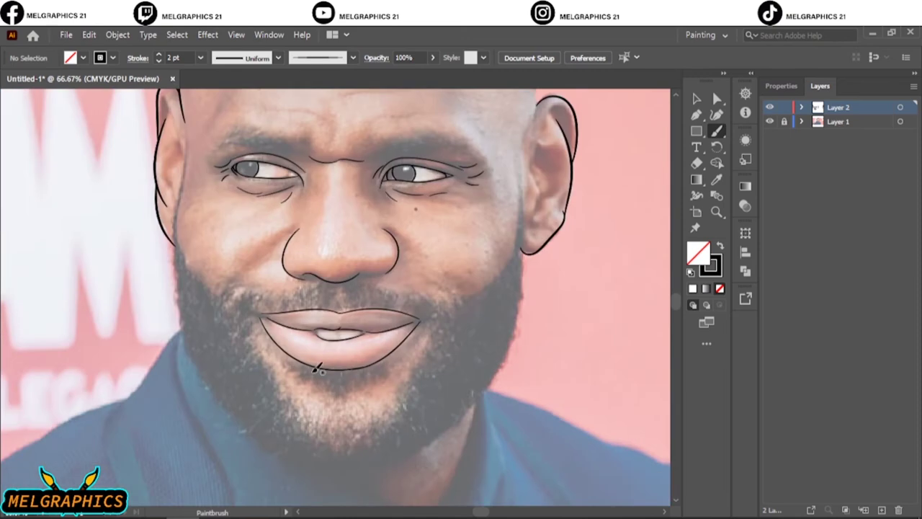
pyautogui.scroll(-1, 319, 195)
pyautogui.scroll(1, 320, 195)
pyautogui.moveTo(216, 163); pyautogui.dragTo(176, 215)
pyautogui.moveTo(488, 157); pyautogui.dragTo(544, 203)
pyautogui.scroll(-1, 552, 210)
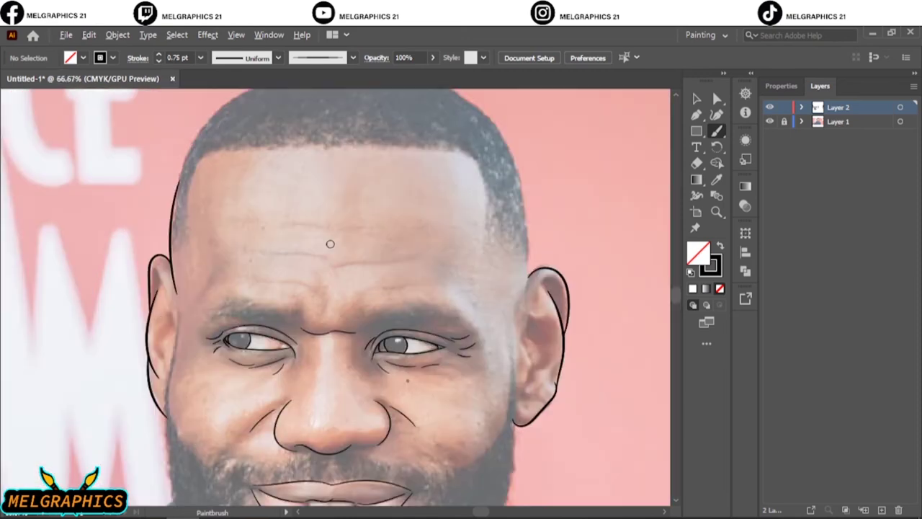
pyautogui.scroll(2, 329, 243)
# Draw an arc above the eyebrow and four wrinkle lines across the forehead.
pyautogui.moveTo(448, 364); pyautogui.dragTo(431, 382)
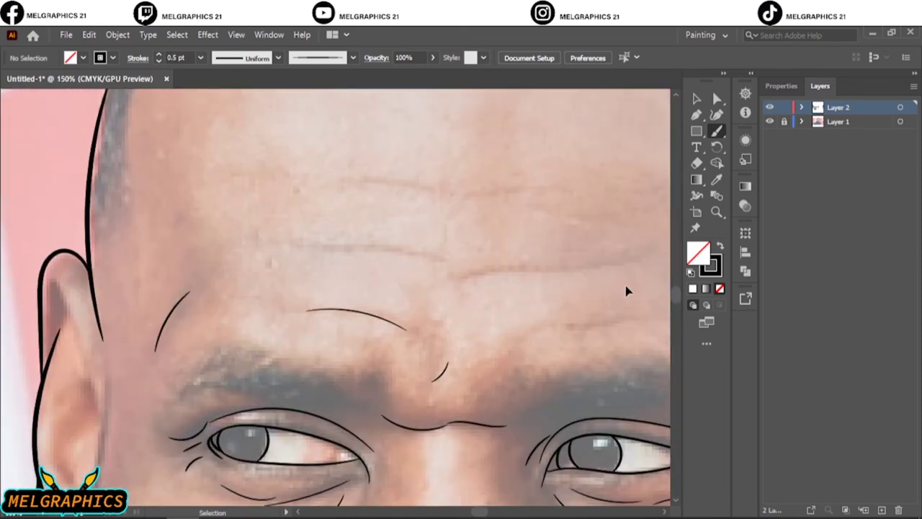
pyautogui.hscroll(3, 625, 289)
pyautogui.moveTo(494, 317); pyautogui.dragTo(387, 340)
pyautogui.moveTo(319, 272); pyautogui.dragTo(433, 265)
pyautogui.moveTo(128, 258); pyautogui.dragTo(270, 253)
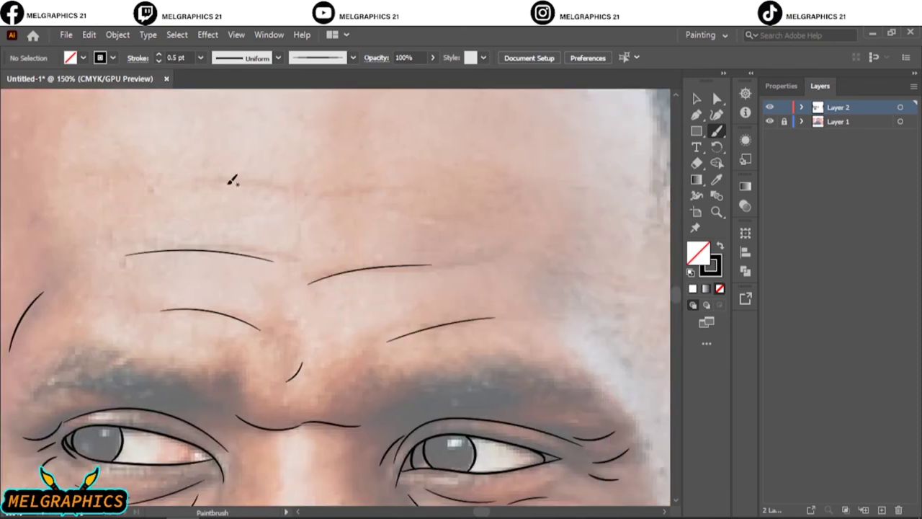
pyautogui.moveTo(189, 186); pyautogui.dragTo(311, 181)
pyautogui.scroll(-5, 346, 216)
# Hide the reference photo layer and set the fill colour to black.
pyautogui.click(770, 121)
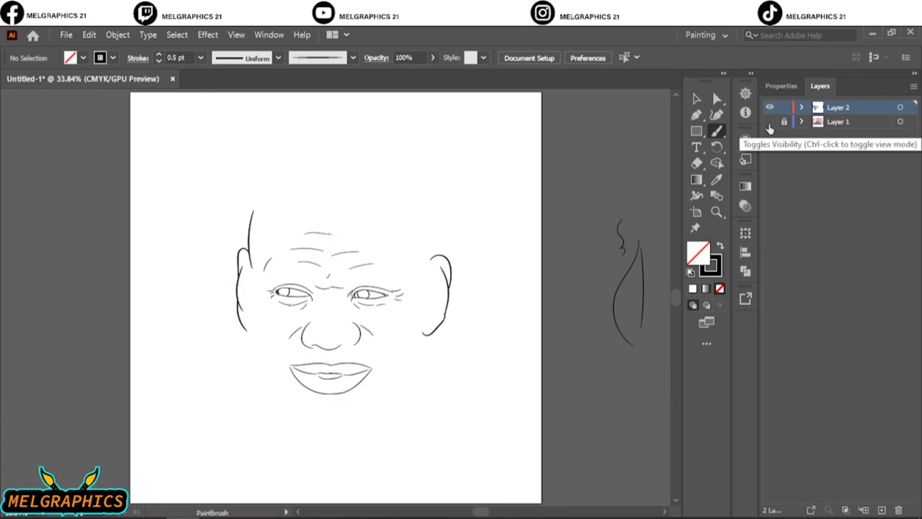
pyautogui.moveTo(716, 130); pyautogui.dragTo(778, 147)
pyautogui.doubleClick(698, 252)
pyautogui.click(844, 192)
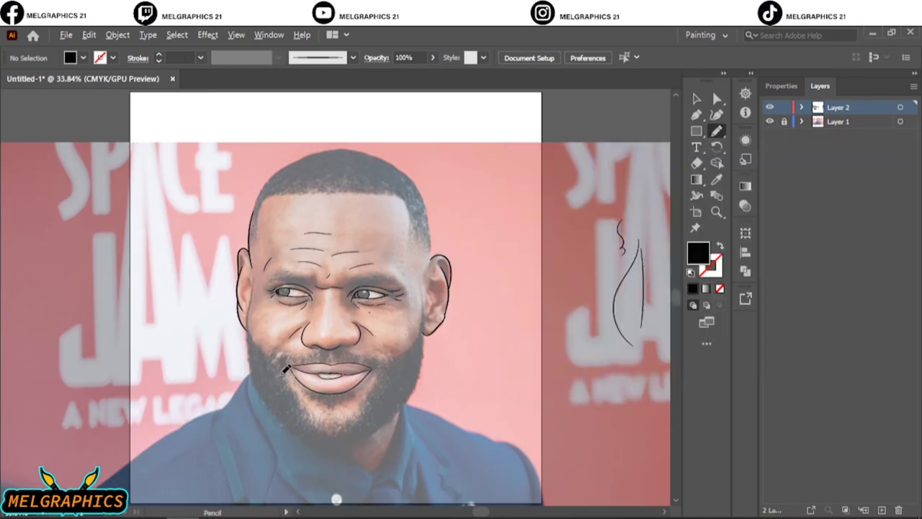
pyautogui.scroll(5, 283, 292)
pyautogui.scroll(3, 284, 292)
# Pencil-trace both pupils and the inner eye corners as solid black shapes.
pyautogui.moveTo(305, 339)
pyautogui.mouseDown()
pyautogui.moveTo(288, 217)
pyautogui.moveTo(306, 342)
pyautogui.mouseUp()
pyautogui.scroll(-4, 542, 282)
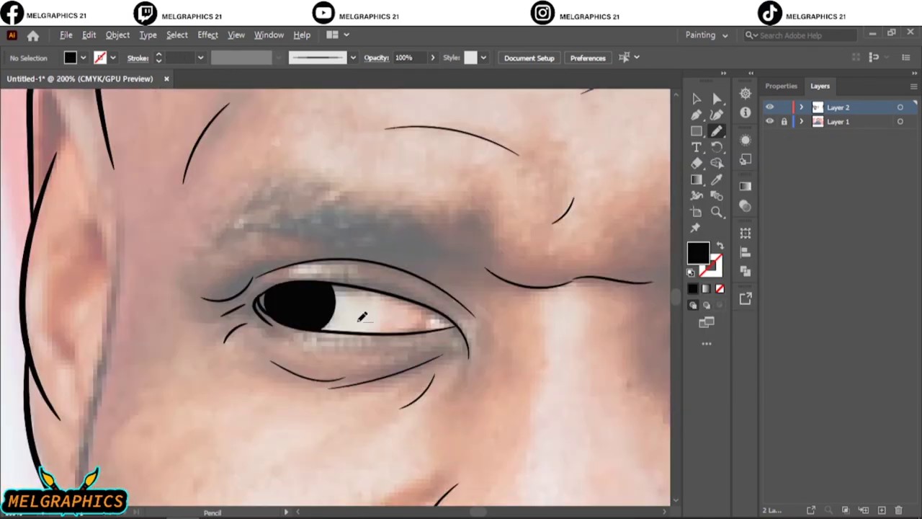
pyautogui.scroll(5, 360, 305)
pyautogui.moveTo(137, 288); pyautogui.dragTo(134, 353)
pyautogui.scroll(-5, 317, 167)
pyautogui.scroll(5, 640, 156)
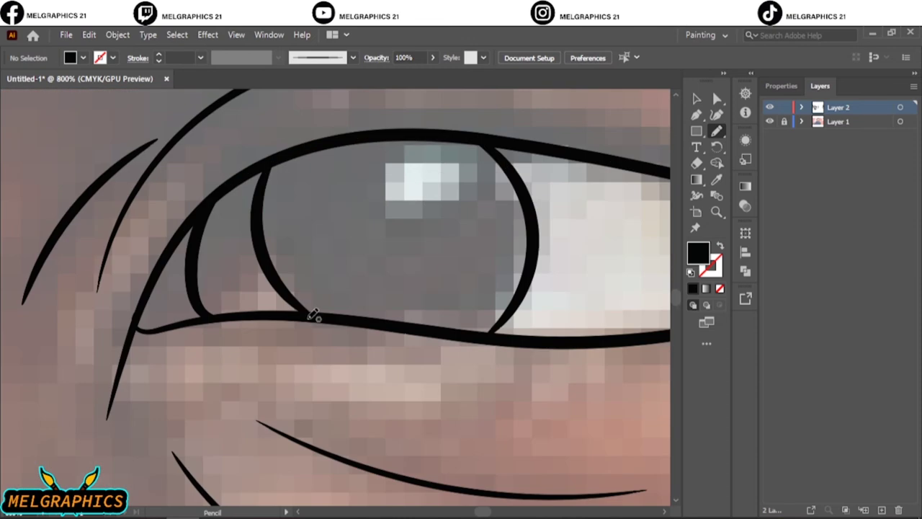
pyautogui.moveTo(309, 313)
pyautogui.mouseDown()
pyautogui.moveTo(384, 322)
pyautogui.moveTo(320, 317)
pyautogui.mouseUp()
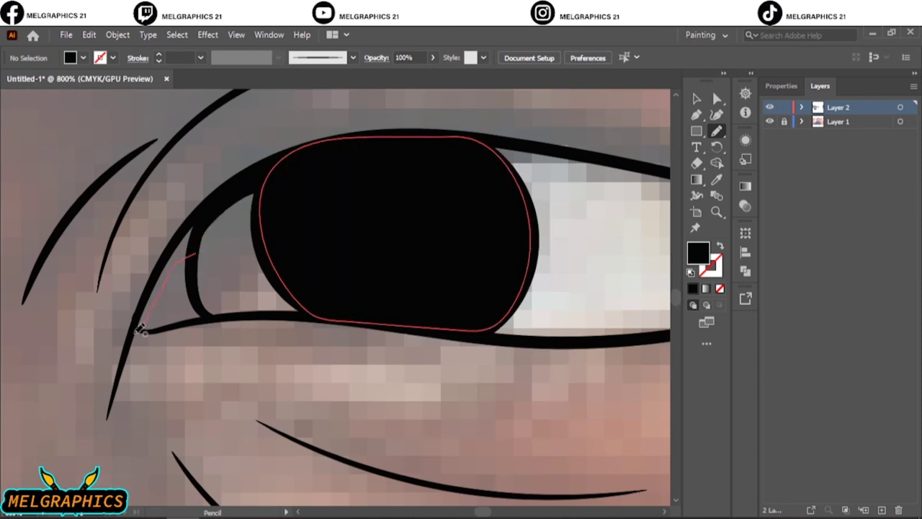
pyautogui.moveTo(141, 329)
pyautogui.mouseDown()
pyautogui.moveTo(191, 255)
pyautogui.moveTo(410, 292)
pyautogui.moveTo(461, 311)
pyautogui.mouseUp()
pyautogui.scroll(-5, 191, 256)
pyautogui.scroll(5, 329, 238)
pyautogui.scroll(-5, 374, 288)
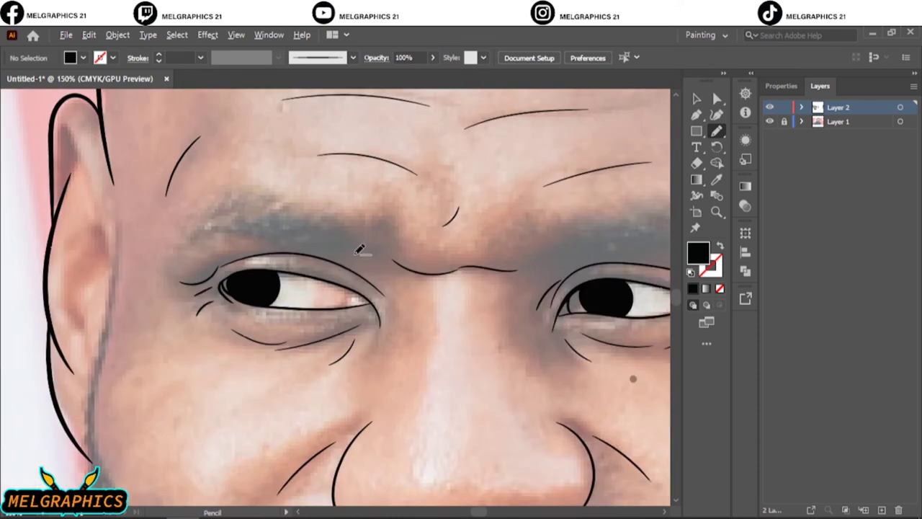
pyautogui.scroll(1, 360, 248)
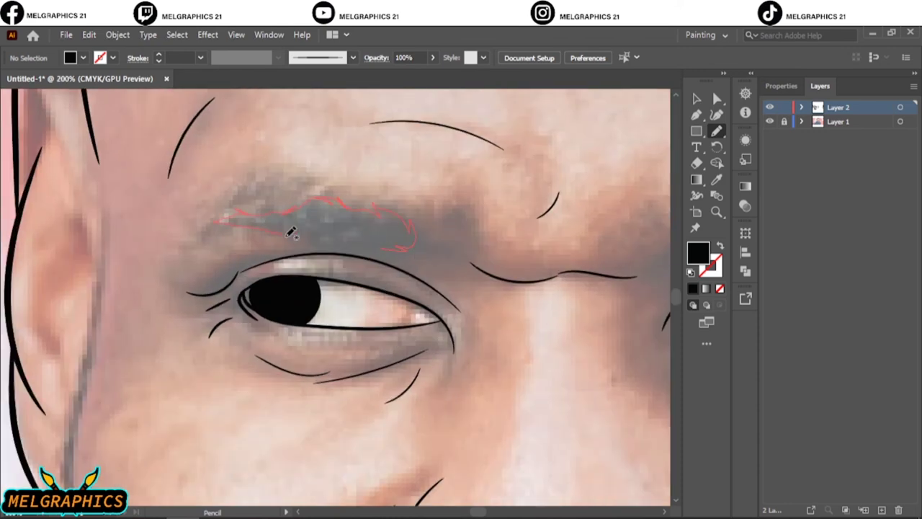
# Draw the eyebrow outline and close it into a solid black shape.
pyautogui.moveTo(389, 245); pyautogui.dragTo(392, 247)
pyautogui.scroll(-5, 389, 245)
pyautogui.scroll(6, 219, 380)
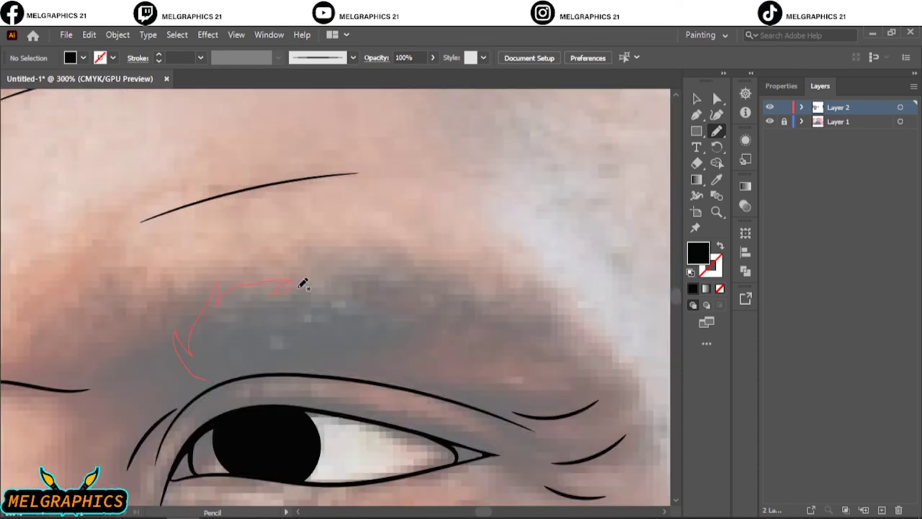
pyautogui.moveTo(464, 312); pyautogui.dragTo(220, 376)
pyautogui.scroll(-5, 339, 382)
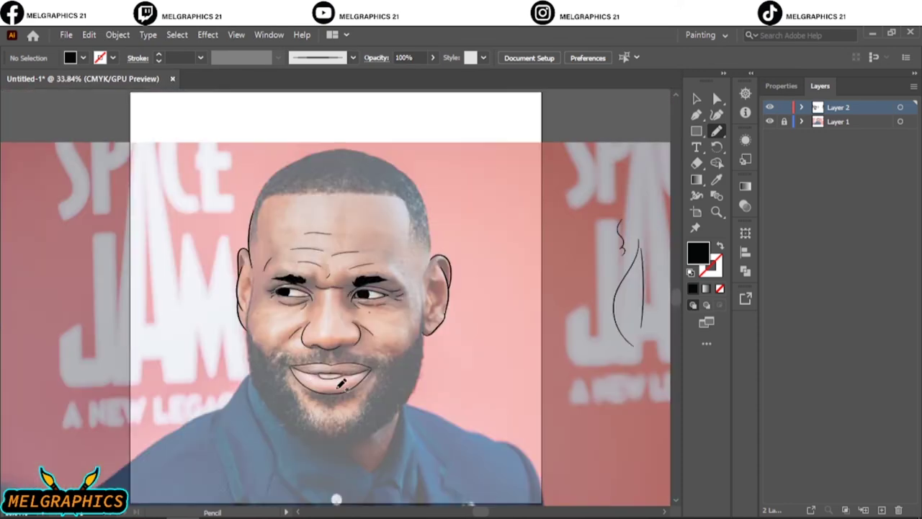
pyautogui.scroll(2, 254, 333)
pyautogui.scroll(4, 254, 333)
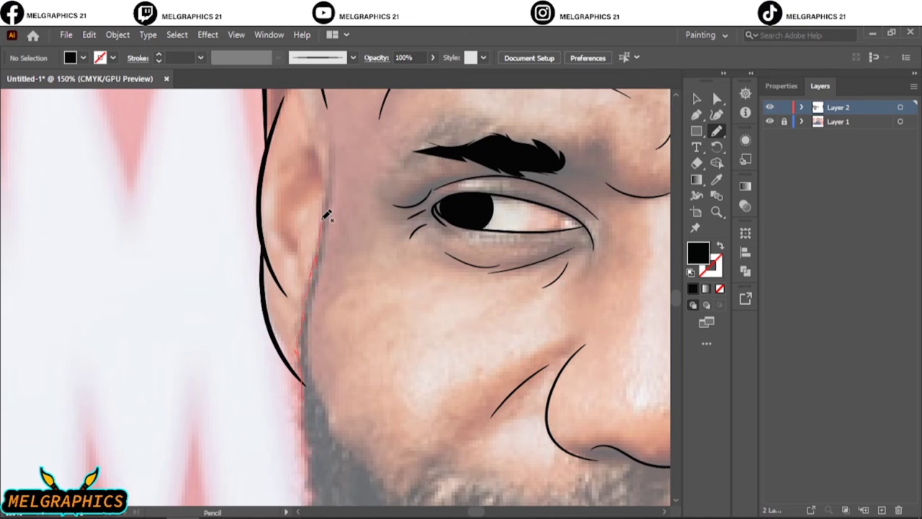
# Draw a black beard shape running along the left jaw.
pyautogui.moveTo(305, 396); pyautogui.dragTo(304, 386)
pyautogui.scroll(-5, 469, 325)
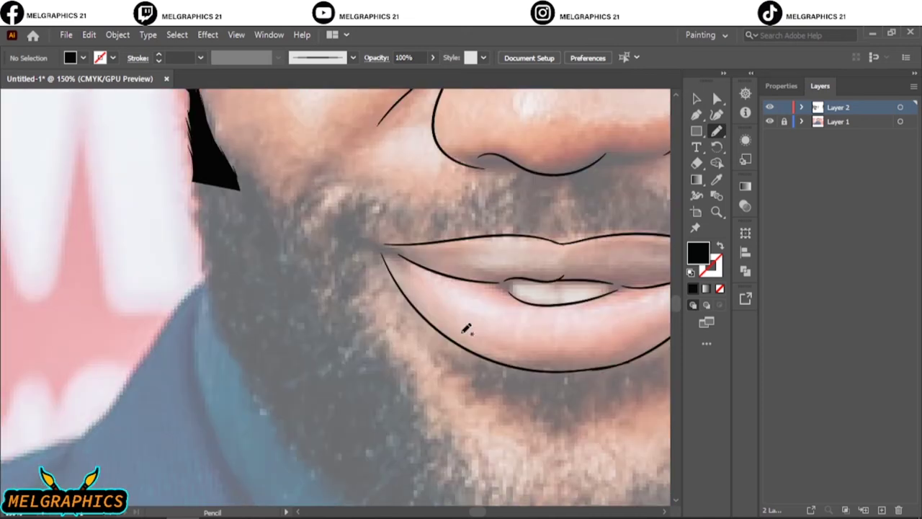
pyautogui.moveTo(196, 148); pyautogui.dragTo(209, 249)
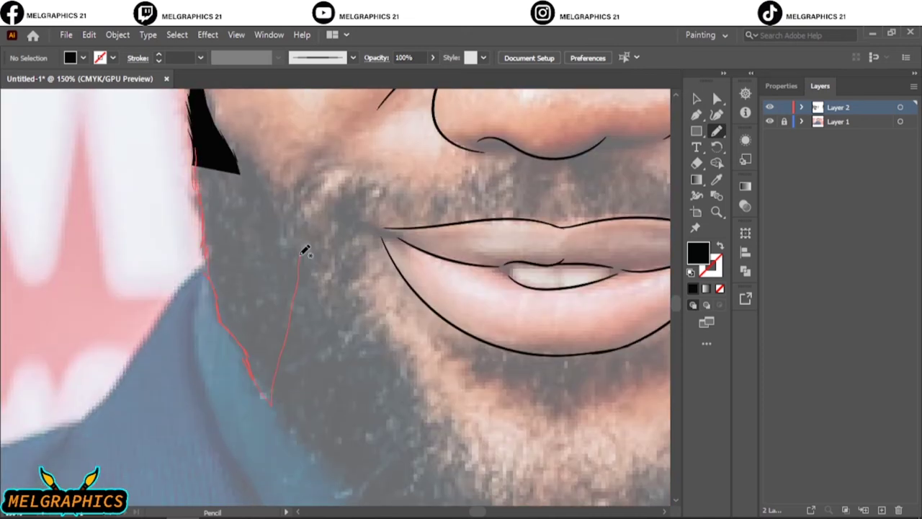
pyautogui.moveTo(301, 257); pyautogui.dragTo(202, 137)
pyautogui.moveTo(206, 234); pyautogui.dragTo(242, 339)
pyautogui.scroll(-4, 238, 329)
pyautogui.scroll(3, 292, 365)
# Draw a closed black beard shape from the mouth corner along the chin.
pyautogui.moveTo(287, 129); pyautogui.dragTo(309, 133)
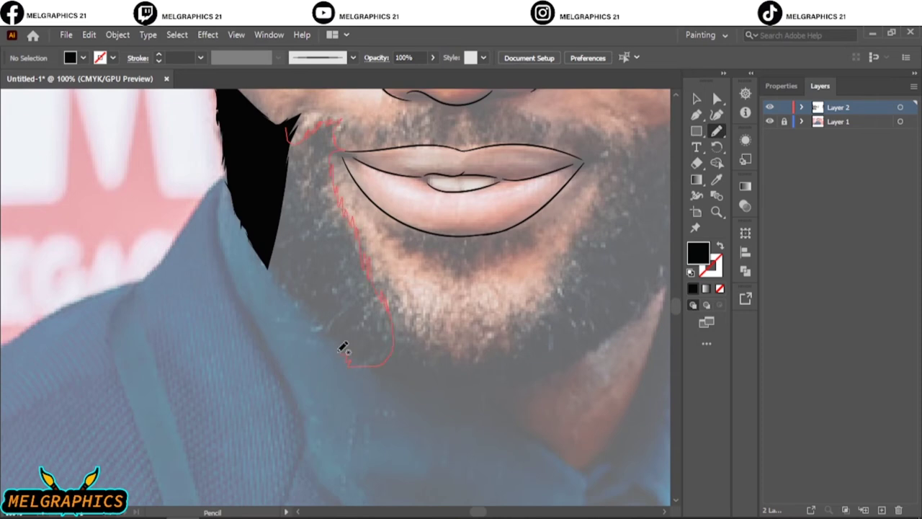
pyautogui.moveTo(281, 281); pyautogui.dragTo(284, 135)
pyautogui.scroll(-3, 360, 336)
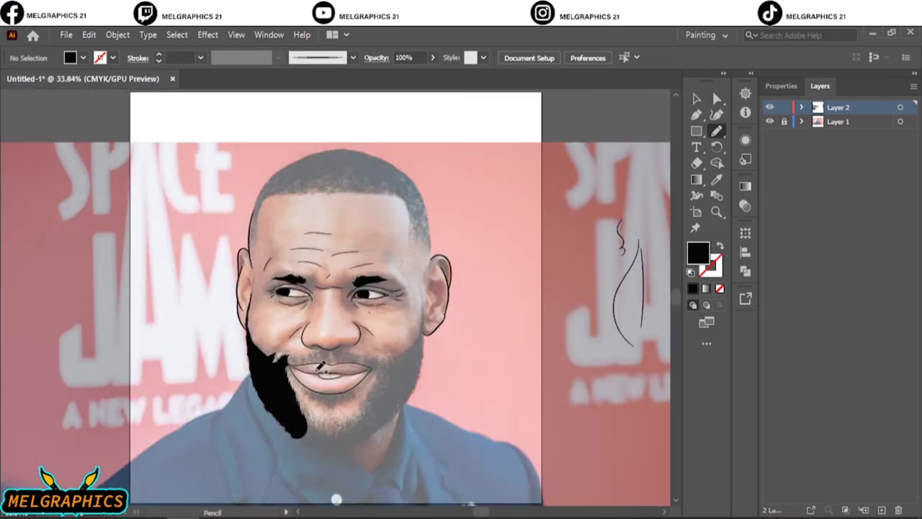
pyautogui.scroll(4, 332, 378)
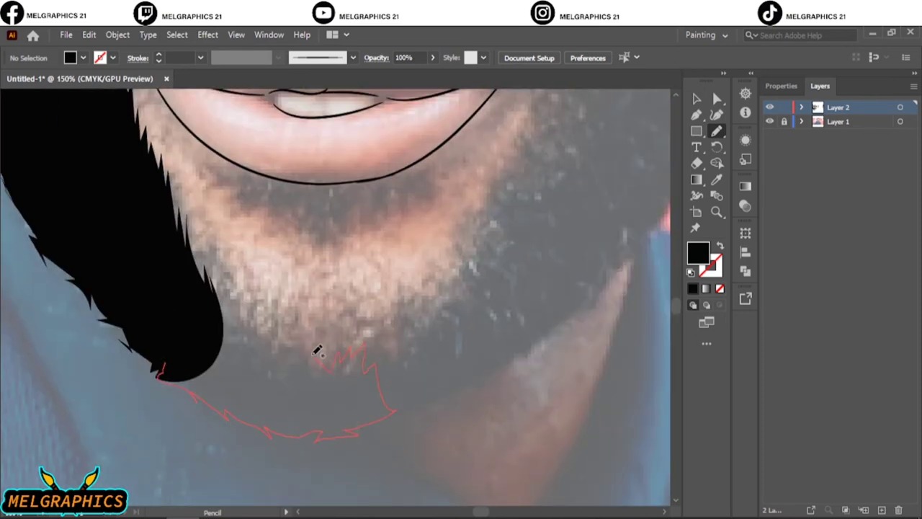
pyautogui.moveTo(227, 292); pyautogui.dragTo(220, 285)
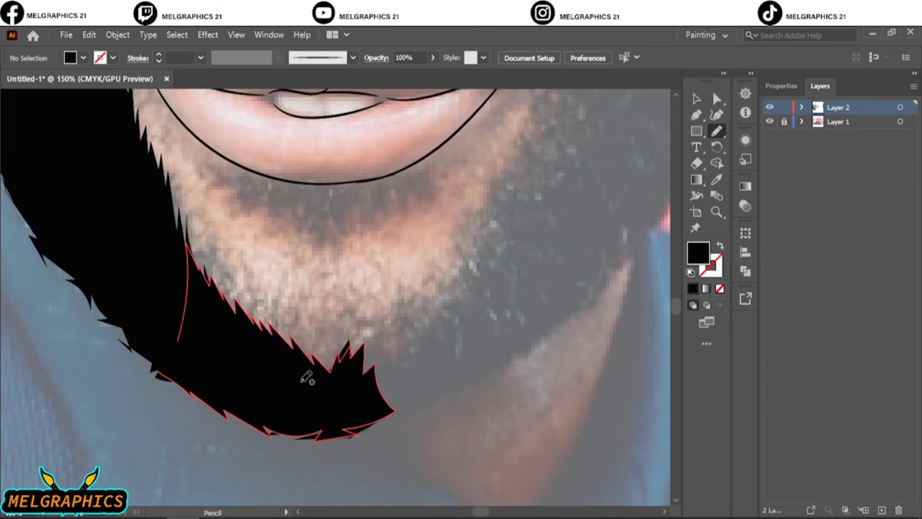
pyautogui.press('v')
pyautogui.press('n')
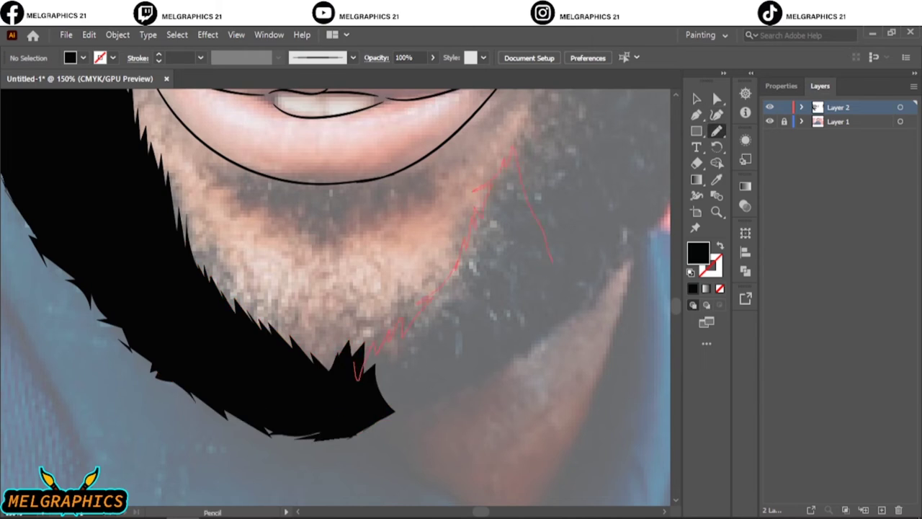
# Fill the beard around the chin with closed black shapes.
pyautogui.moveTo(552, 260); pyautogui.dragTo(568, 296)
pyautogui.moveTo(448, 310); pyautogui.dragTo(465, 382)
pyautogui.moveTo(574, 311); pyautogui.dragTo(575, 310)
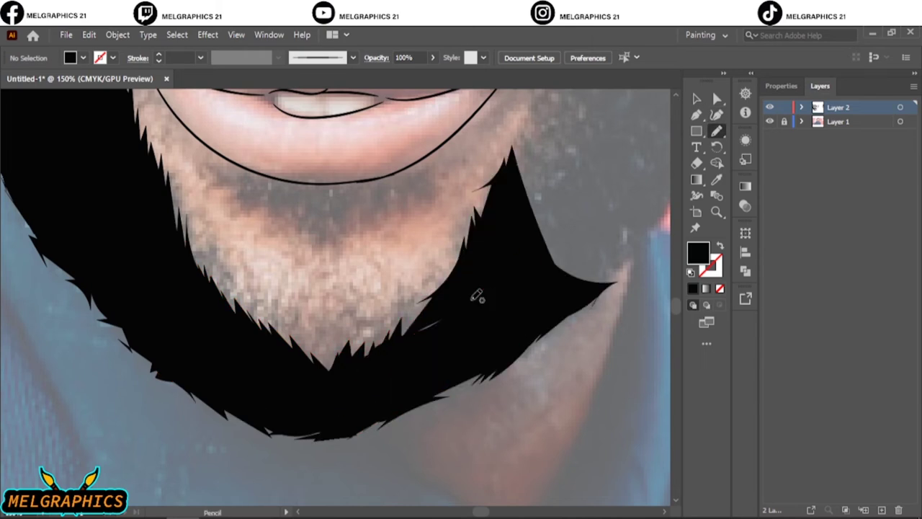
pyautogui.hotkey('ctrl', '-')
pyautogui.hotkey('ctrl', '-')
pyautogui.hotkey('ctrl', '-')
pyautogui.hotkey('ctrl', '+')
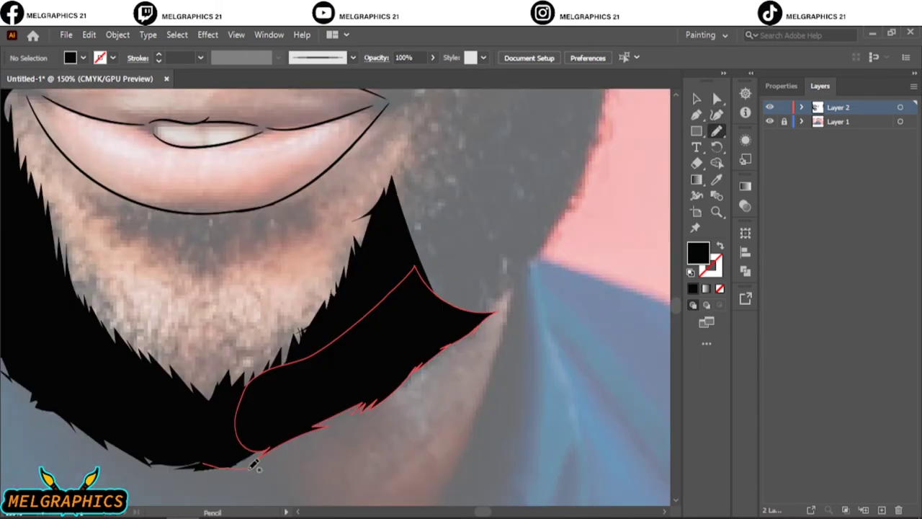
pyautogui.moveTo(254, 465); pyautogui.dragTo(237, 437)
pyautogui.hotkey('ctrl', '+')
# Fill the right-cheek beard and sideburn black, then hide the reference photo.
pyautogui.scroll(2, 234, 306)
pyautogui.moveTo(232, 385); pyautogui.dragTo(263, 254)
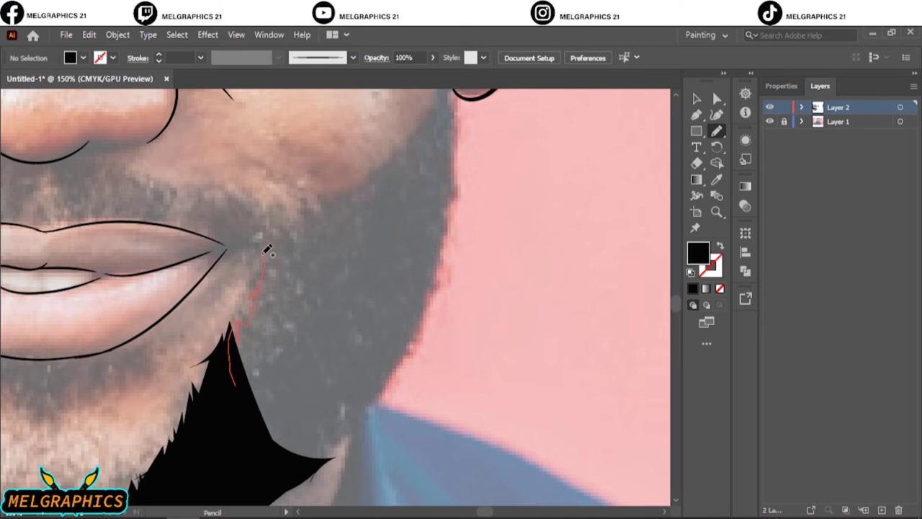
pyautogui.moveTo(445, 263)
pyautogui.mouseDown()
pyautogui.moveTo(370, 418)
pyautogui.moveTo(247, 442)
pyautogui.mouseUp()
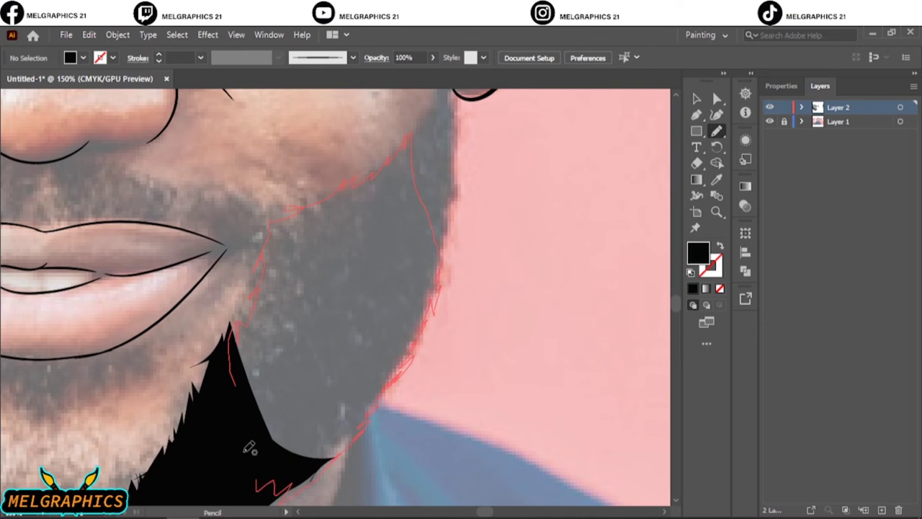
pyautogui.scroll(3, 426, 322)
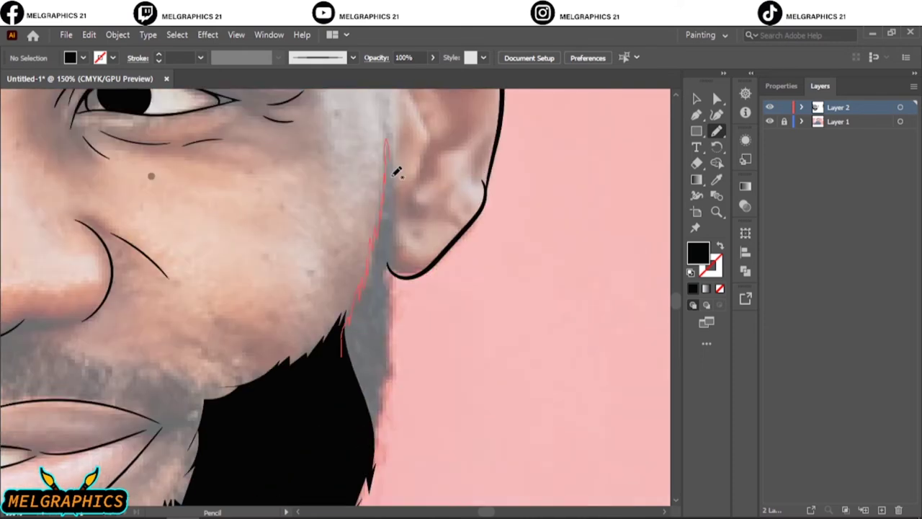
pyautogui.moveTo(397, 171); pyautogui.dragTo(392, 180)
pyautogui.scroll(3, 402, 425)
pyautogui.hotkey('ctrl', '0')
pyautogui.click(769, 121)
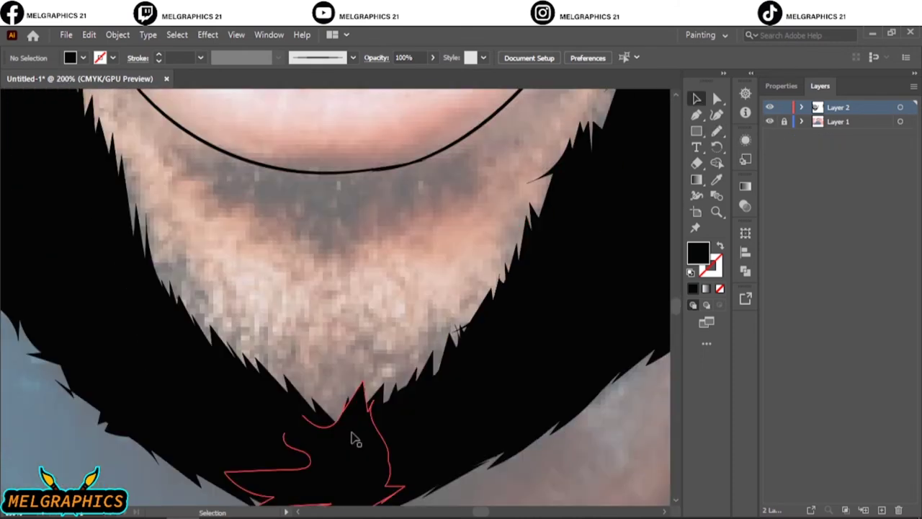
# Draw jagged black mustache shapes beside the lip corner, reaching toward the nose.
pyautogui.moveTo(450, 346)
pyautogui.mouseDown()
pyautogui.moveTo(392, 378)
pyautogui.moveTo(490, 350)
pyautogui.moveTo(529, 324)
pyautogui.mouseUp()
pyautogui.hotkey('ctrl', '0')
pyautogui.scroll(5, 438, 402)
pyautogui.scroll(3, 488, 363)
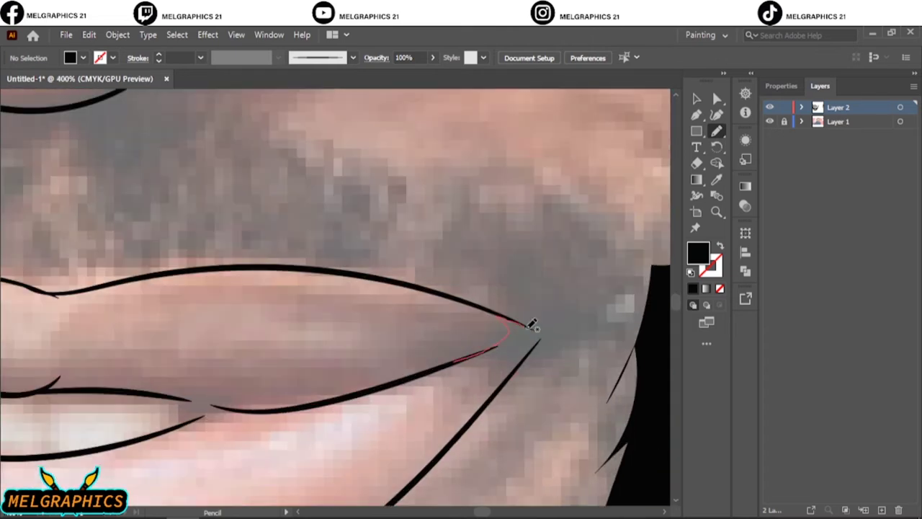
pyautogui.moveTo(459, 363); pyautogui.dragTo(541, 350)
pyautogui.scroll(-2, 540, 335)
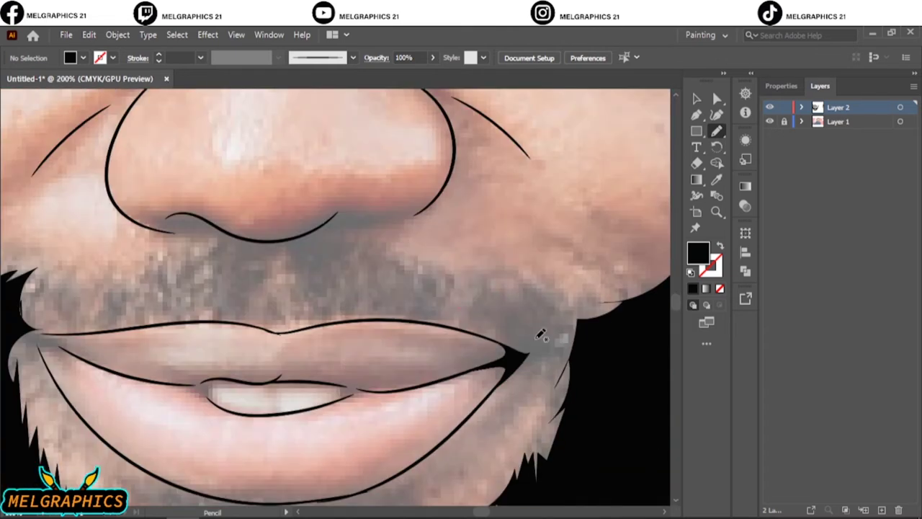
pyautogui.moveTo(467, 278); pyautogui.dragTo(449, 273)
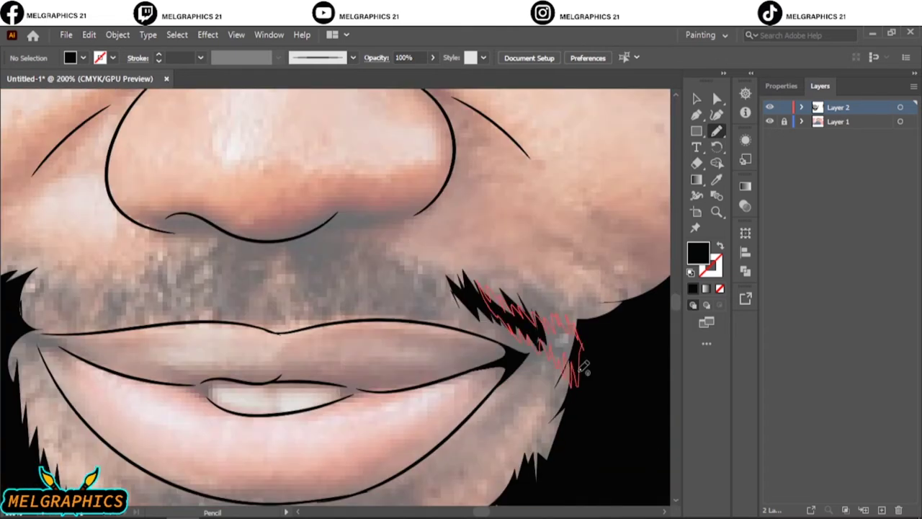
pyautogui.moveTo(536, 317); pyautogui.dragTo(582, 366)
pyautogui.moveTo(404, 271); pyautogui.dragTo(448, 298)
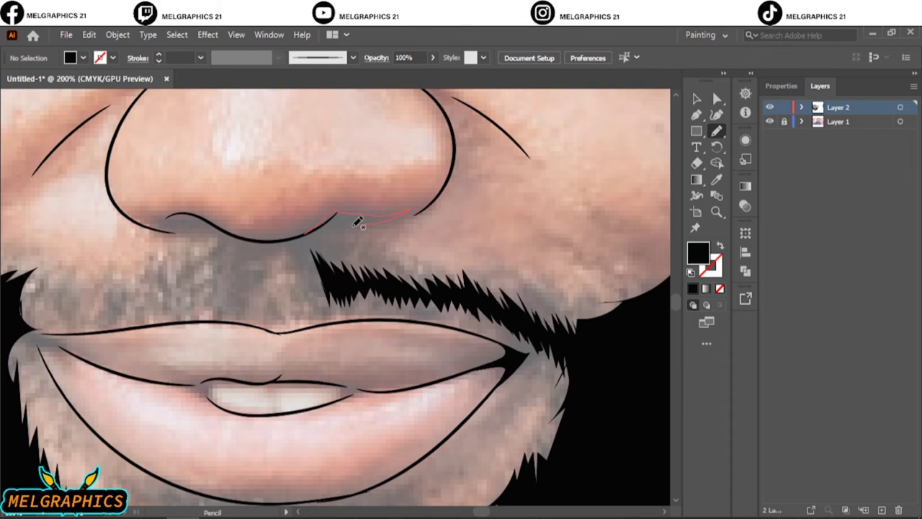
# Fill black shadows under both nostrils and add the mustache on the other side.
pyautogui.moveTo(357, 221); pyautogui.dragTo(309, 231)
pyautogui.scroll(2, 338, 217)
pyautogui.scroll(2, 339, 216)
pyautogui.moveTo(267, 206); pyautogui.dragTo(188, 225)
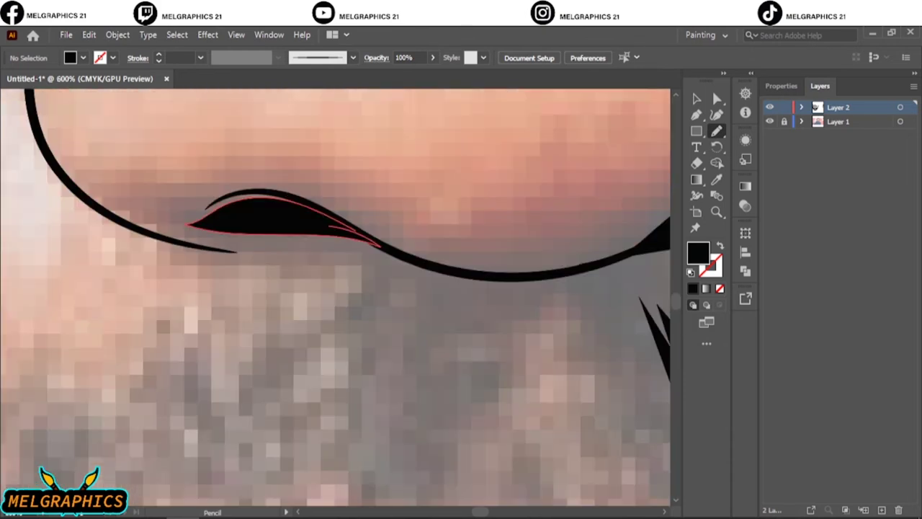
pyautogui.hotkey('ctrl', '0')
pyautogui.scroll(5, 370, 333)
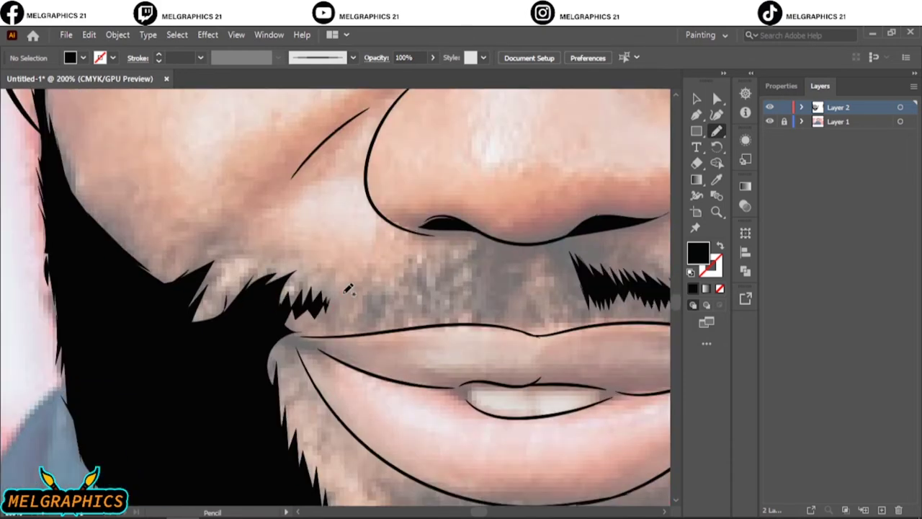
pyautogui.moveTo(443, 296); pyautogui.dragTo(441, 299)
pyautogui.hotkey('ctrl', '0')
# Trace the hair along the hairline and close it into a black fill.
pyautogui.scroll(4, 258, 214)
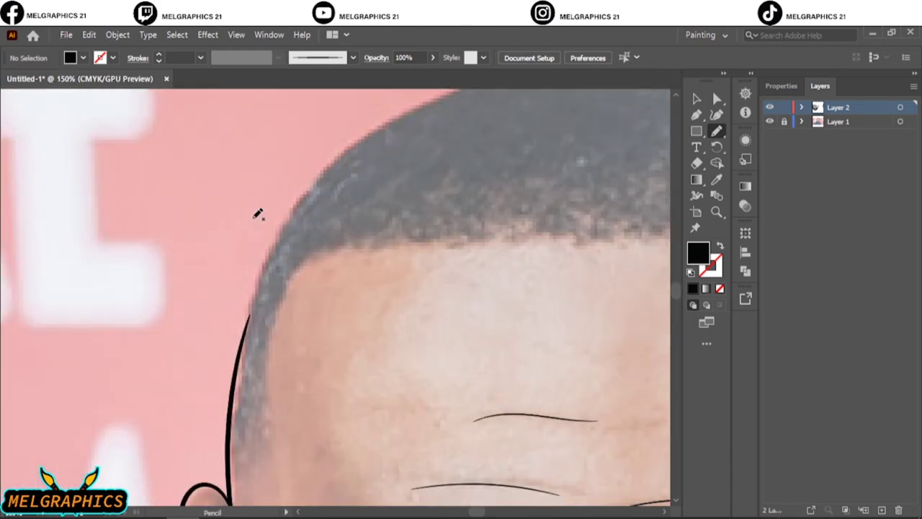
pyautogui.moveTo(287, 287)
pyautogui.mouseDown()
pyautogui.moveTo(277, 245)
pyautogui.moveTo(344, 153)
pyautogui.mouseUp()
pyautogui.moveTo(369, 243); pyautogui.dragTo(313, 257)
pyautogui.scroll(3, 304, 324)
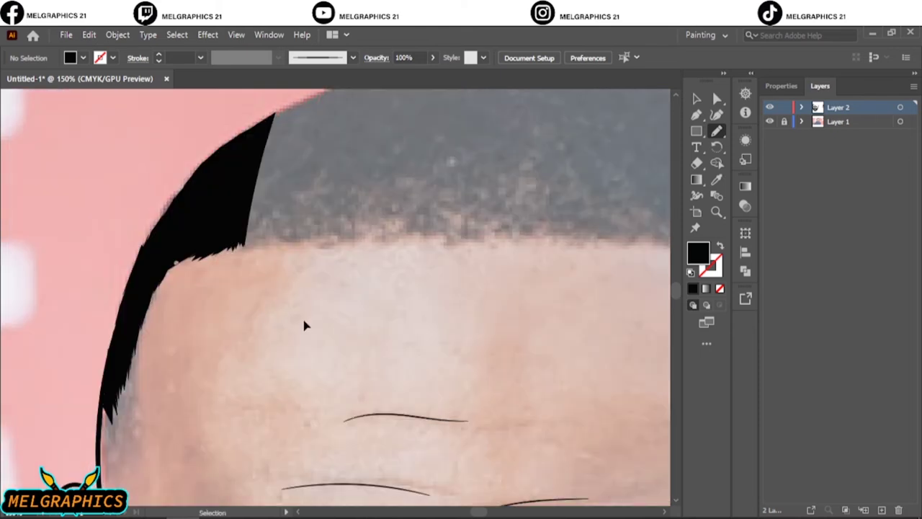
pyautogui.moveTo(130, 265); pyautogui.dragTo(301, 175)
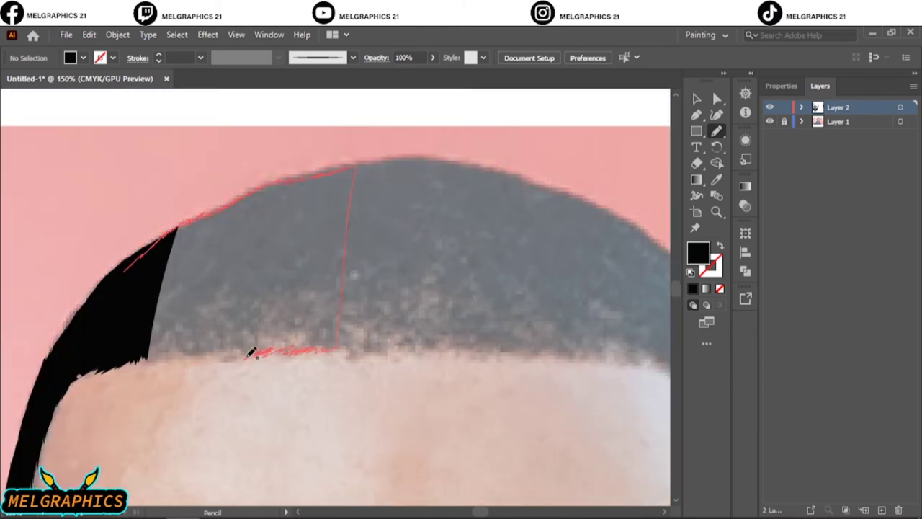
pyautogui.moveTo(339, 345); pyautogui.dragTo(148, 360)
# Fill the crown hair and remaining grey areas black, then trace down the head's side.
pyautogui.moveTo(483, 220); pyautogui.dragTo(267, 282)
pyautogui.moveTo(44, 244); pyautogui.dragTo(205, 212)
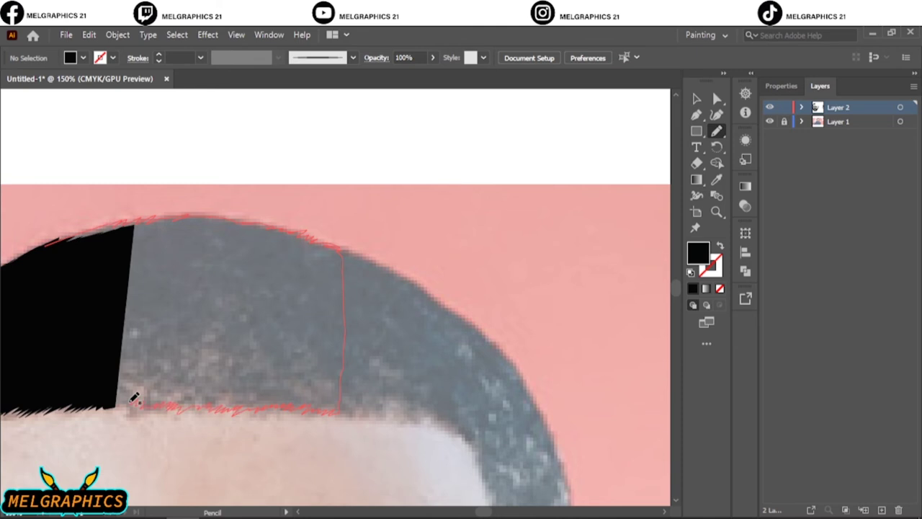
pyautogui.moveTo(134, 398); pyautogui.dragTo(129, 405)
pyautogui.moveTo(337, 411); pyautogui.dragTo(422, 416)
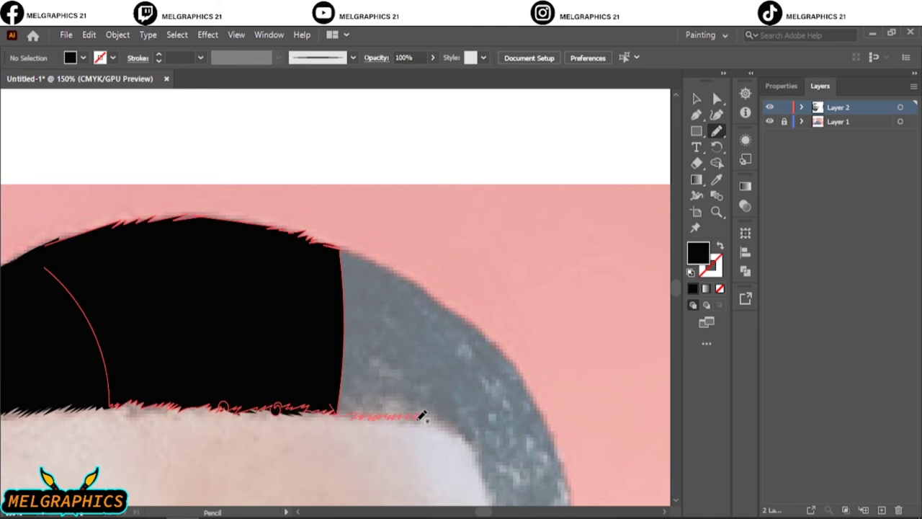
pyautogui.moveTo(412, 289); pyautogui.dragTo(336, 252)
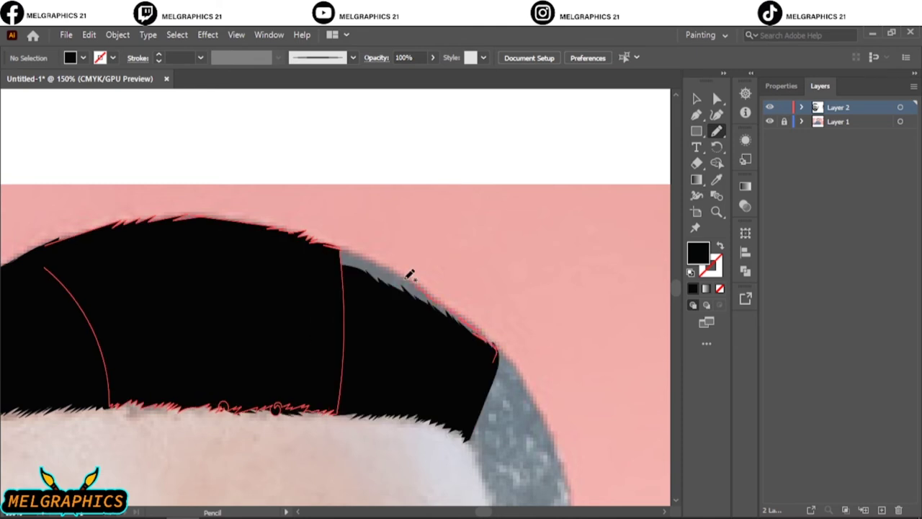
pyautogui.moveTo(391, 255); pyautogui.dragTo(387, 288)
pyautogui.hotkey('ctrl', '0')
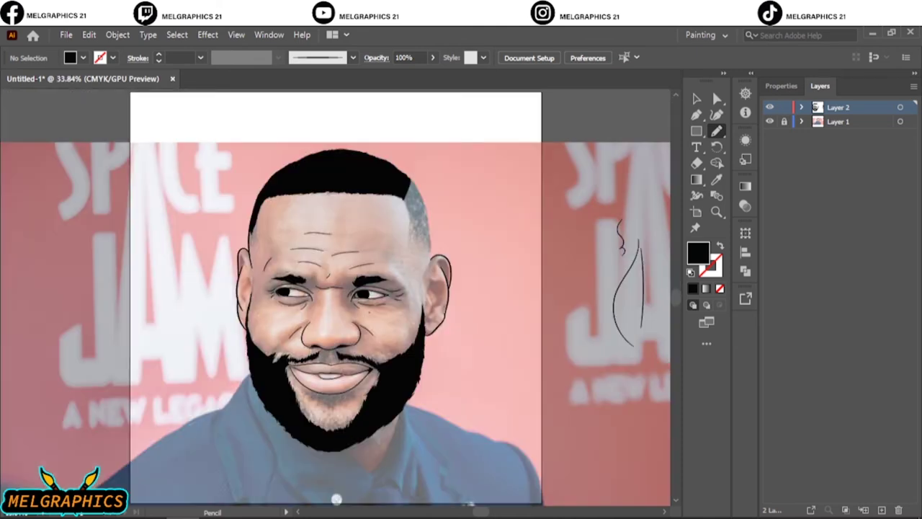
pyautogui.scroll(4, 454, 201)
pyautogui.moveTo(242, 324); pyautogui.dragTo(301, 402)
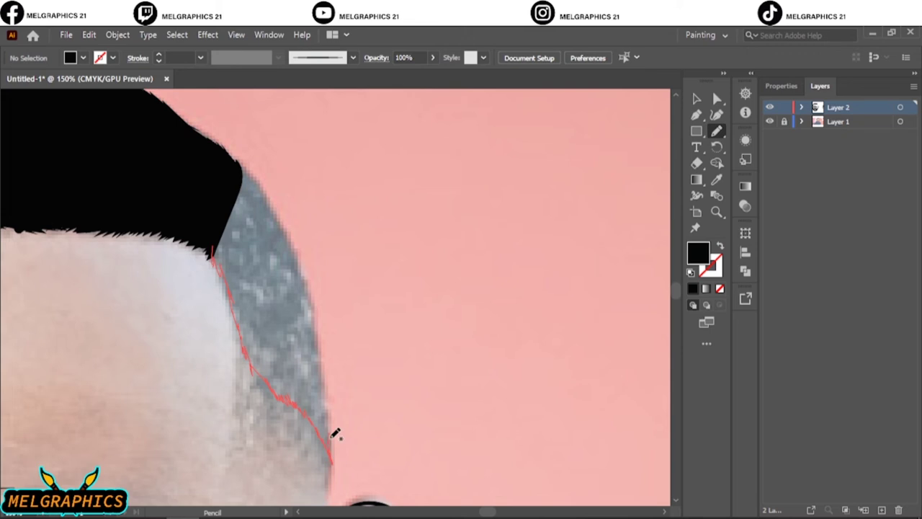
# Close the side hair shape so it tapers down to the ear.
pyautogui.moveTo(333, 433); pyautogui.dragTo(304, 270)
pyautogui.hotkey('ctrl', '0')
pyautogui.scroll(4, 444, 255)
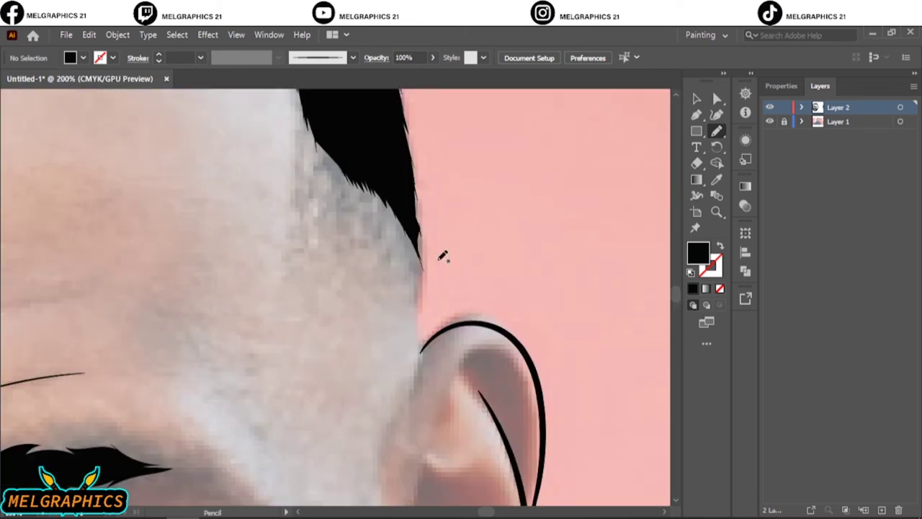
# With the Paintbrush, paint curved detail lines inside the first ear.
pyautogui.press('b')
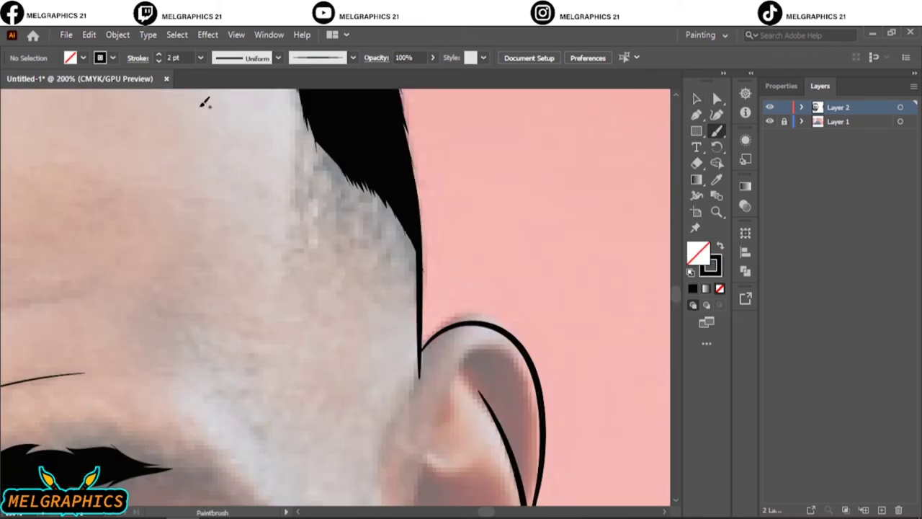
pyautogui.hotkey('ctrl', '-')
pyautogui.scroll(-3, 404, 346)
pyautogui.moveTo(440, 268); pyautogui.dragTo(423, 281)
pyautogui.moveTo(414, 307); pyautogui.dragTo(439, 316)
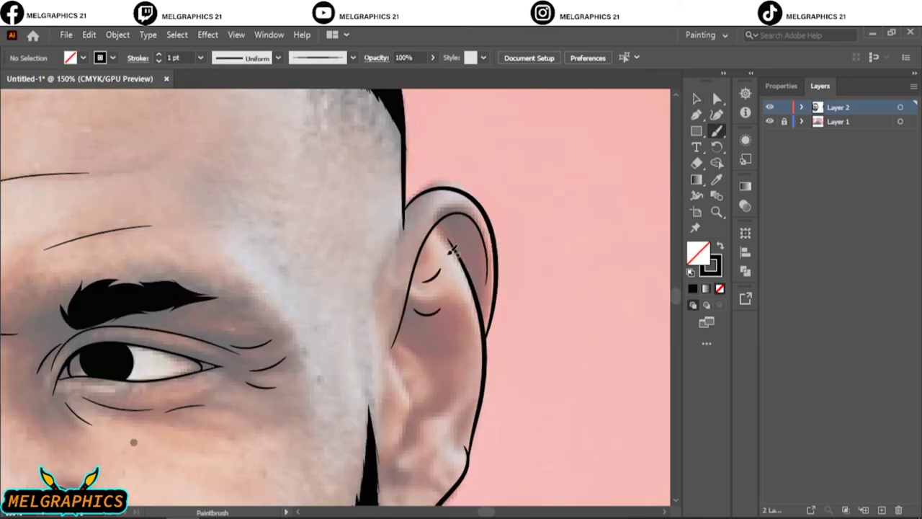
pyautogui.scroll(-3, 432, 302)
pyautogui.moveTo(404, 201); pyautogui.dragTo(433, 275)
pyautogui.moveTo(467, 260); pyautogui.dragTo(411, 316)
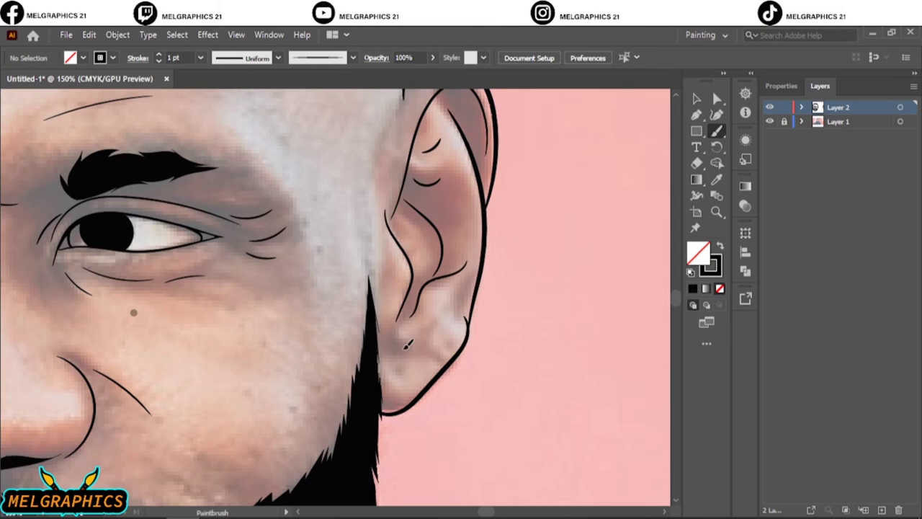
# Add a detail line inside the other ear and reduce the stroke to 0.5 pt.
pyautogui.scroll(-5, 468, 286)
pyautogui.scroll(5, 232, 286)
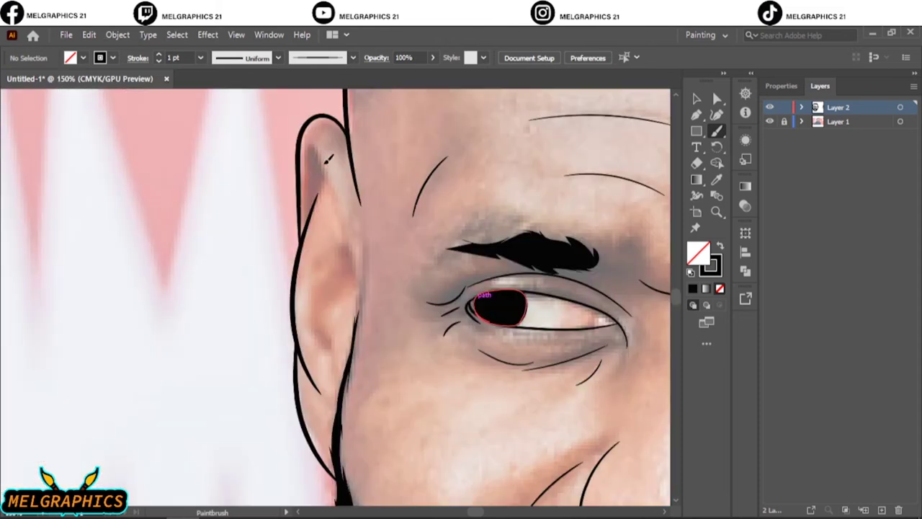
pyautogui.moveTo(328, 160); pyautogui.dragTo(359, 258)
pyautogui.scroll(-5, 322, 322)
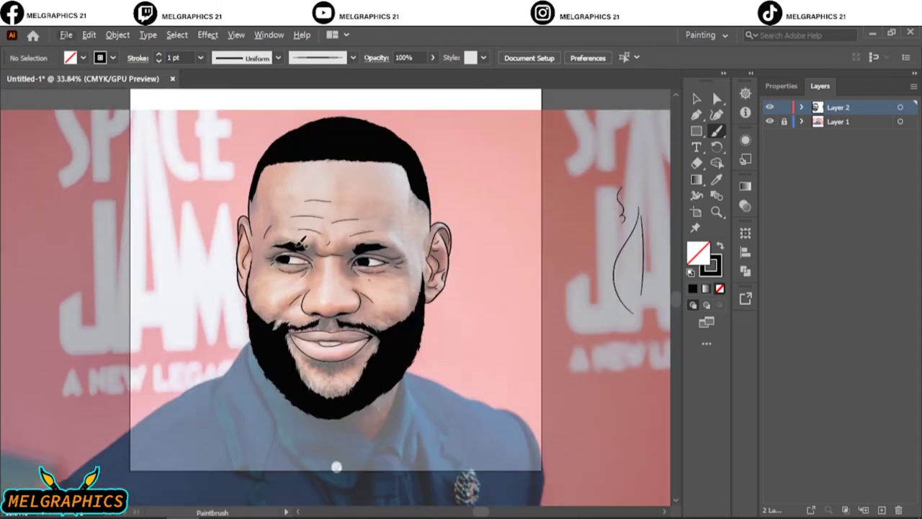
pyautogui.click(158, 62)
pyautogui.scroll(6, 281, 241)
# Paint thin hair strokes along the first eyebrow, including its tail and right end.
pyautogui.moveTo(389, 245)
pyautogui.mouseDown()
pyautogui.moveTo(346, 256)
pyautogui.moveTo(255, 254)
pyautogui.moveTo(201, 291)
pyautogui.mouseUp()
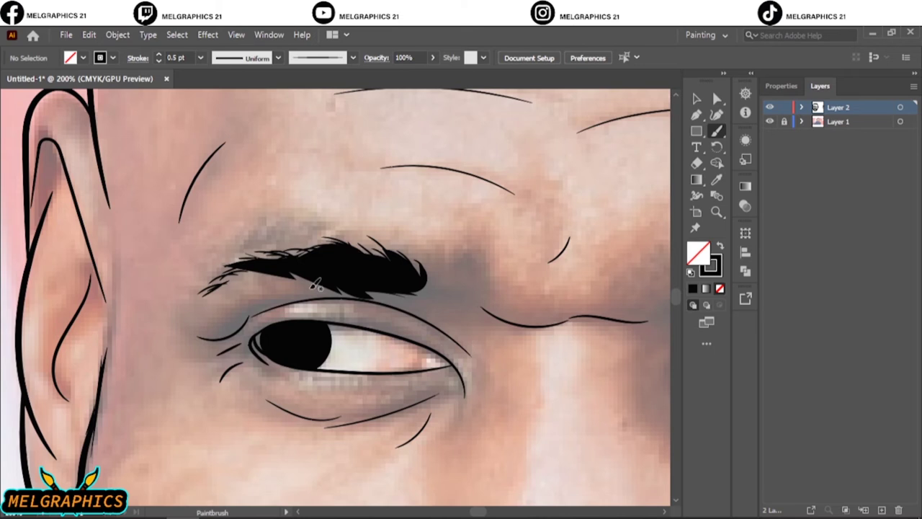
pyautogui.moveTo(326, 281); pyautogui.dragTo(293, 286)
pyautogui.moveTo(408, 289); pyautogui.dragTo(366, 286)
pyautogui.moveTo(426, 282); pyautogui.dragTo(441, 288)
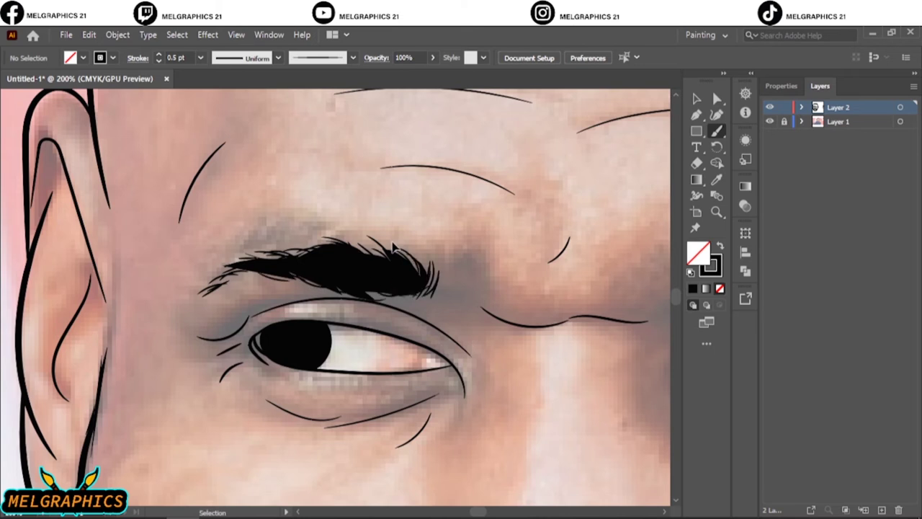
pyautogui.hscroll(5, 442, 289)
# Feather the other eyebrow's top and right tip with fine strokes, then fit the portrait in view.
pyautogui.moveTo(447, 254)
pyautogui.mouseDown()
pyautogui.moveTo(353, 243)
pyautogui.moveTo(431, 249)
pyautogui.mouseUp()
pyautogui.moveTo(500, 271); pyautogui.dragTo(464, 258)
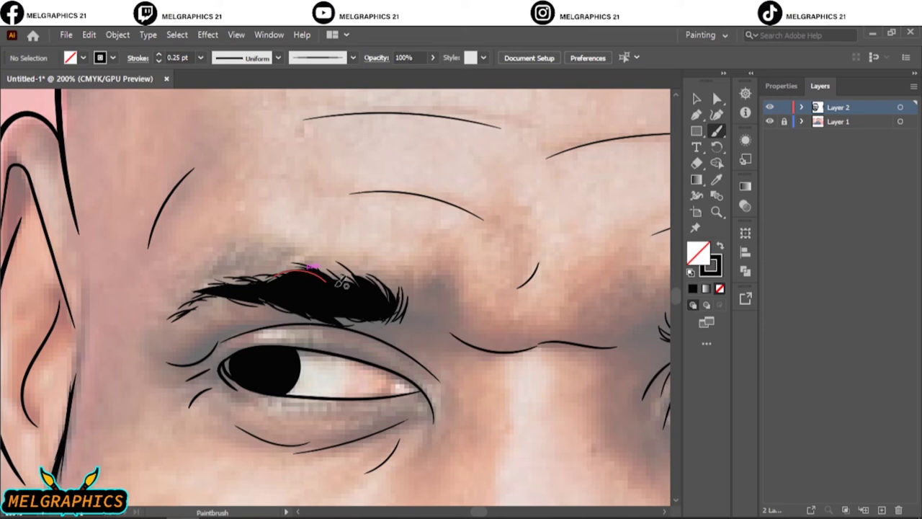
pyautogui.moveTo(408, 321)
pyautogui.mouseDown()
pyautogui.moveTo(398, 285)
pyautogui.moveTo(417, 288)
pyautogui.mouseUp()
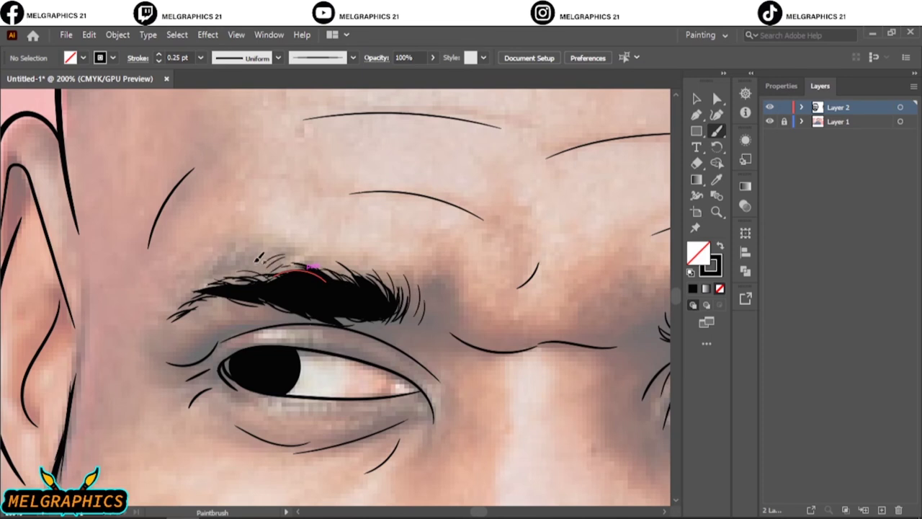
pyautogui.hotkey('ctrl', '0')
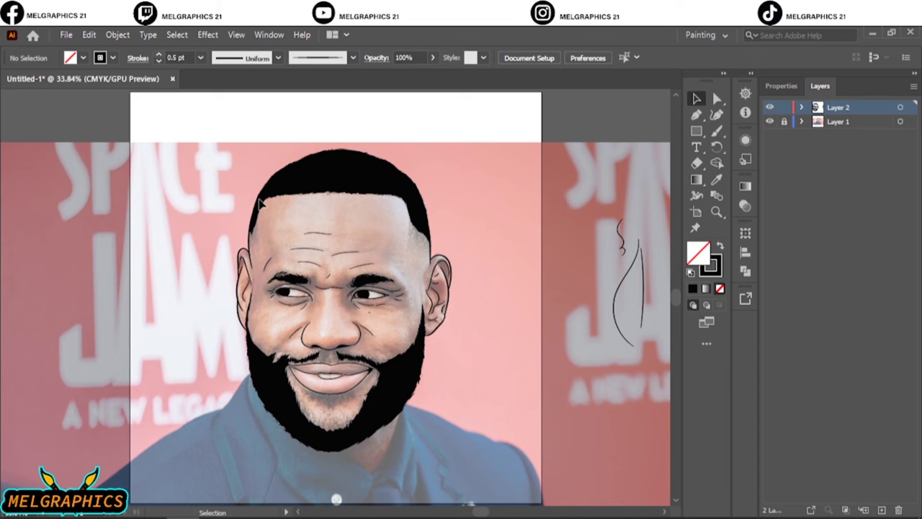
pyautogui.press('b')
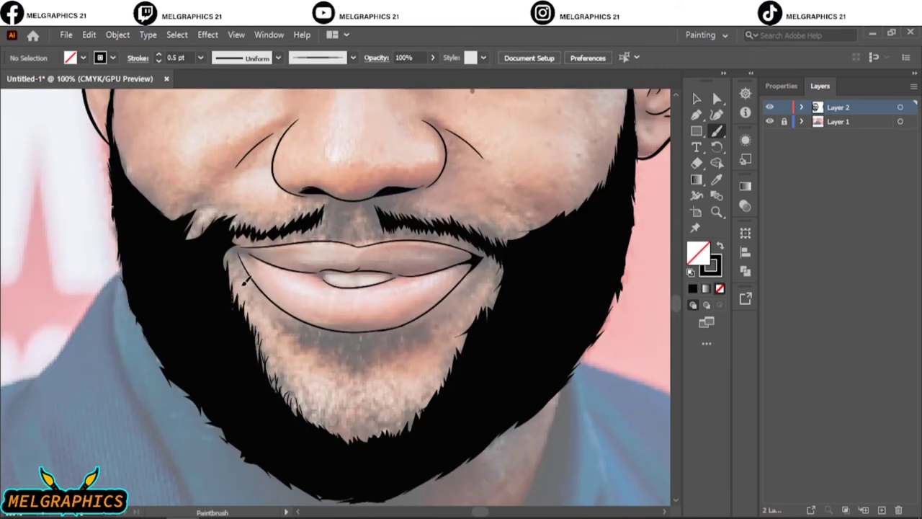
# Paint hair strands below the lip, at the chin, the right beard edge and right moustache half.
pyautogui.moveTo(231, 299); pyautogui.dragTo(244, 308)
pyautogui.moveTo(321, 409); pyautogui.dragTo(315, 431)
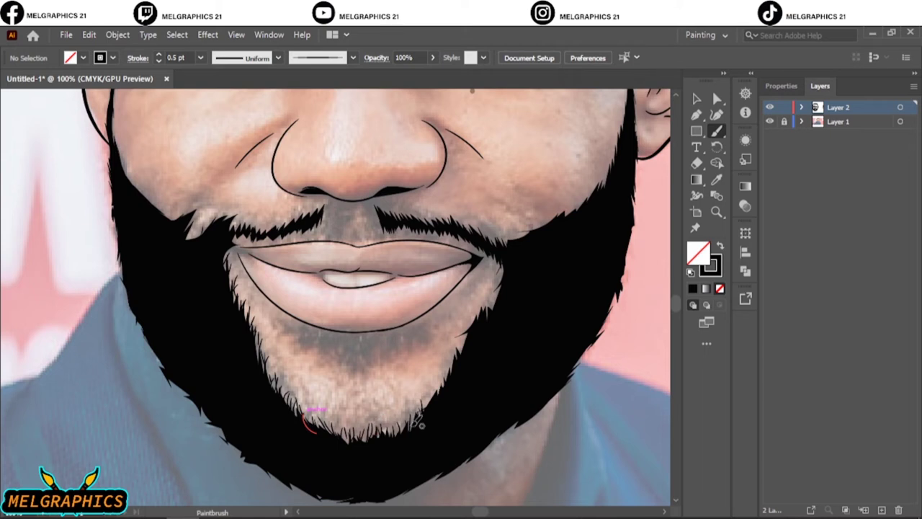
pyautogui.moveTo(447, 386)
pyautogui.mouseDown()
pyautogui.moveTo(461, 323)
pyautogui.moveTo(496, 287)
pyautogui.moveTo(492, 229)
pyautogui.mouseUp()
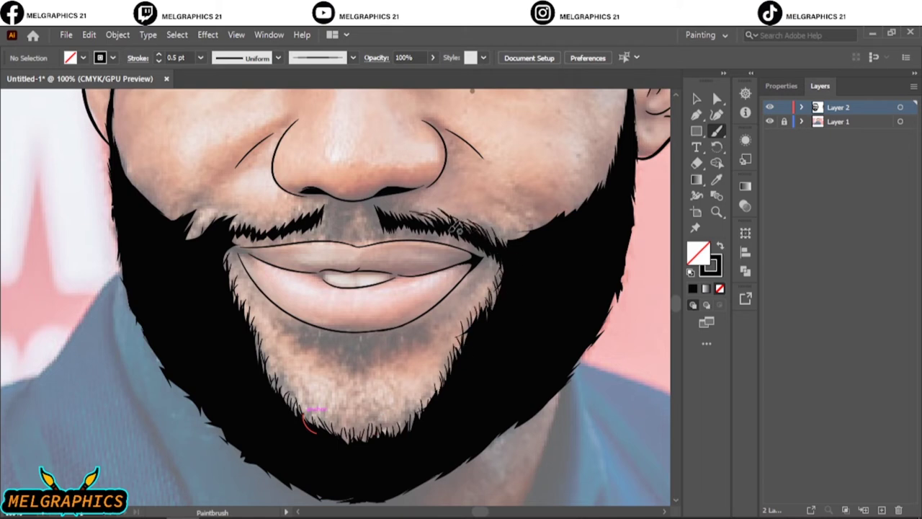
pyautogui.scroll(2, 388, 184)
pyautogui.moveTo(461, 277)
pyautogui.mouseDown()
pyautogui.moveTo(432, 232)
pyautogui.moveTo(411, 229)
pyautogui.mouseUp()
pyautogui.moveTo(421, 277)
pyautogui.mouseDown()
pyautogui.moveTo(394, 232)
pyautogui.moveTo(407, 237)
pyautogui.mouseUp()
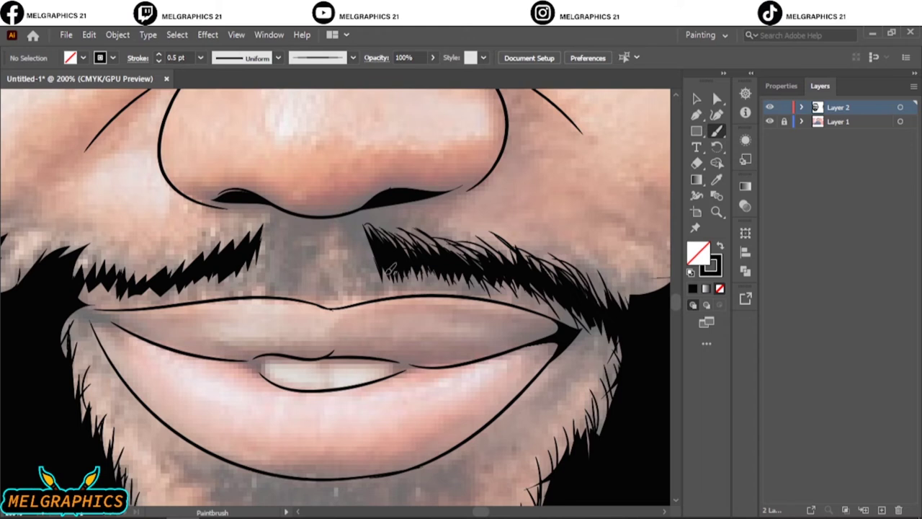
# Add hair strokes across the inner, left and centre parts of the moustache.
pyautogui.moveTo(369, 295); pyautogui.dragTo(362, 232)
pyautogui.moveTo(274, 277)
pyautogui.mouseDown()
pyautogui.moveTo(264, 219)
pyautogui.moveTo(250, 219)
pyautogui.mouseUp()
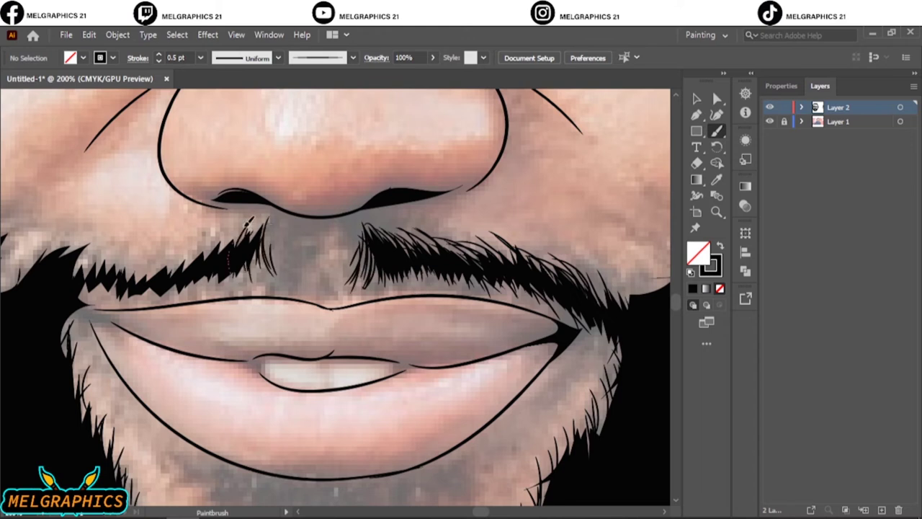
pyautogui.moveTo(225, 253)
pyautogui.mouseDown()
pyautogui.moveTo(236, 228)
pyautogui.moveTo(225, 229)
pyautogui.mouseUp()
pyautogui.moveTo(189, 270)
pyautogui.mouseDown()
pyautogui.moveTo(201, 235)
pyautogui.moveTo(211, 238)
pyautogui.mouseUp()
pyautogui.moveTo(157, 275)
pyautogui.mouseDown()
pyautogui.moveTo(183, 246)
pyautogui.moveTo(170, 253)
pyautogui.moveTo(177, 242)
pyautogui.mouseUp()
pyautogui.moveTo(79, 278)
pyautogui.mouseDown()
pyautogui.moveTo(97, 244)
pyautogui.moveTo(137, 248)
pyautogui.mouseUp()
pyautogui.moveTo(148, 271)
pyautogui.mouseDown()
pyautogui.moveTo(164, 242)
pyautogui.moveTo(209, 229)
pyautogui.mouseUp()
pyautogui.moveTo(175, 275); pyautogui.dragTo(189, 248)
pyautogui.moveTo(268, 282)
pyautogui.mouseDown()
pyautogui.moveTo(254, 251)
pyautogui.moveTo(272, 233)
pyautogui.mouseUp()
# Fill the light gap at the beard's upper edge and add strands where the beard meets the cheek.
pyautogui.hotkey('ctrl', '0')
pyautogui.scroll(5, 338, 302)
pyautogui.moveTo(321, 382)
pyautogui.mouseDown()
pyautogui.moveTo(346, 356)
pyautogui.moveTo(351, 332)
pyautogui.mouseUp()
pyautogui.moveTo(314, 359); pyautogui.dragTo(343, 336)
pyautogui.moveTo(246, 321); pyautogui.dragTo(228, 281)
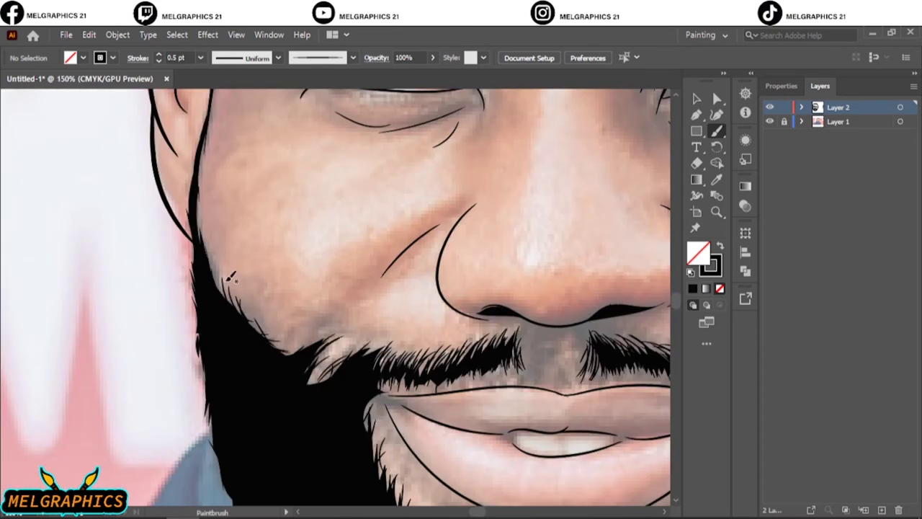
pyautogui.moveTo(272, 339); pyautogui.dragTo(209, 254)
pyautogui.moveTo(228, 287); pyautogui.dragTo(208, 247)
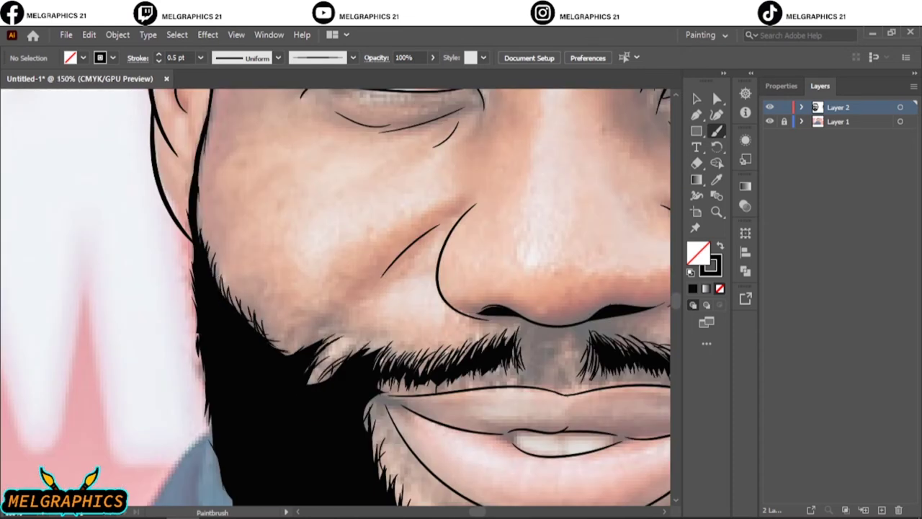
pyautogui.moveTo(200, 191)
pyautogui.mouseDown()
pyautogui.moveTo(301, 386)
pyautogui.moveTo(315, 300)
pyautogui.moveTo(308, 226)
pyautogui.mouseUp()
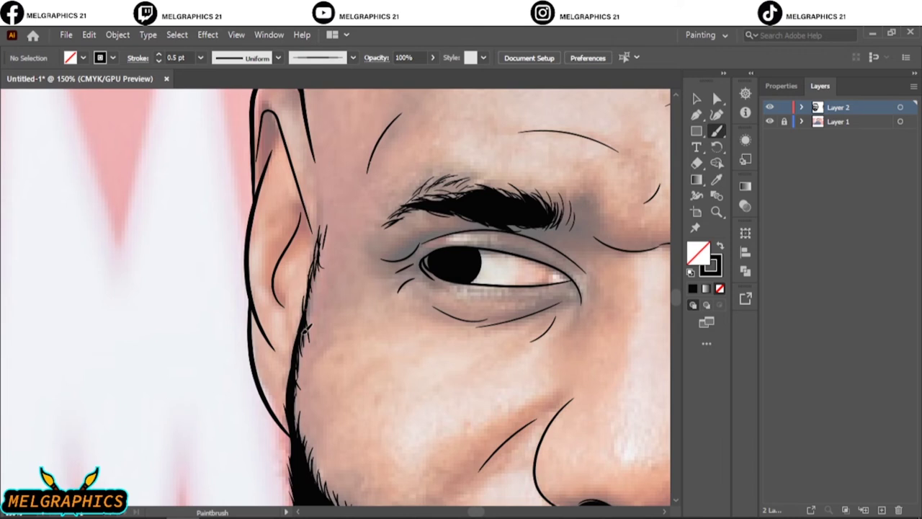
pyautogui.moveTo(310, 334); pyautogui.dragTo(298, 364)
pyautogui.moveTo(297, 428); pyautogui.dragTo(288, 303)
pyautogui.scroll(-3, 375, 366)
pyautogui.scroll(-5, 375, 366)
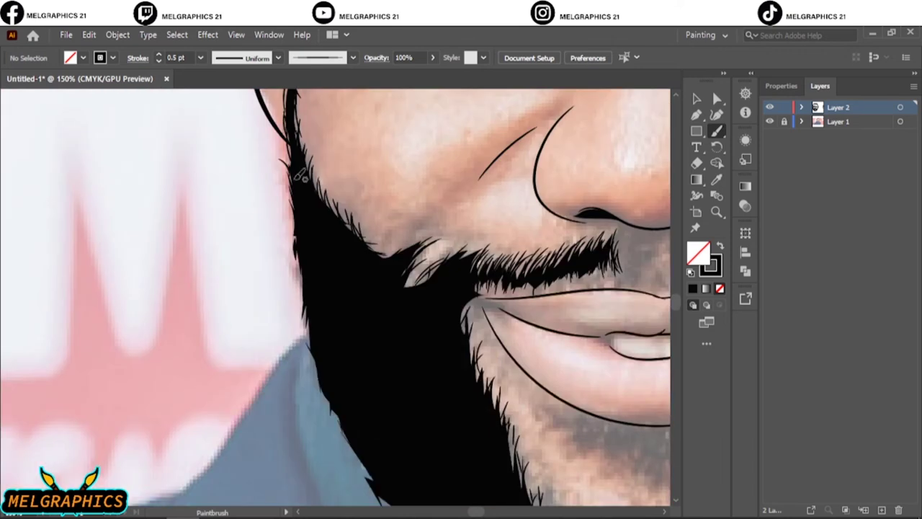
# Thicken the left jaw edge, close the beard-moustache gap, and add strands down the lower-left edge and chin.
pyautogui.moveTo(308, 269); pyautogui.dragTo(300, 312)
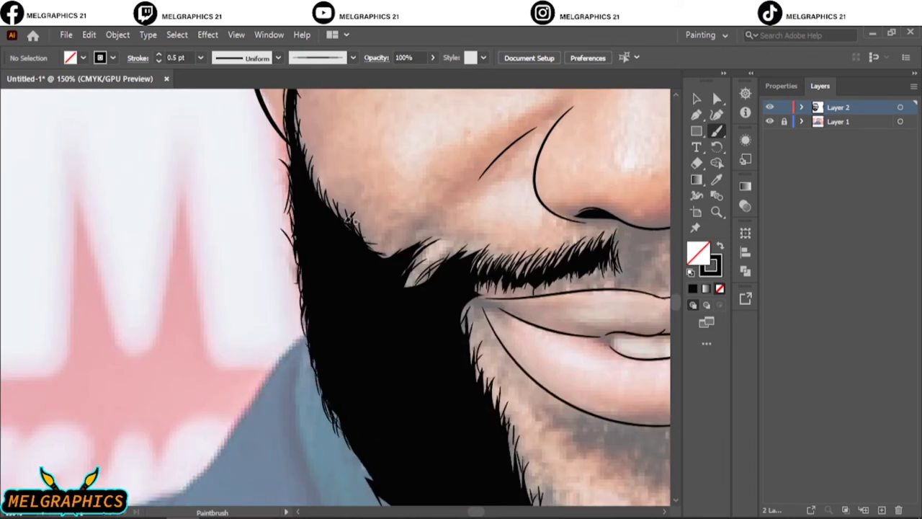
pyautogui.moveTo(388, 254); pyautogui.dragTo(427, 234)
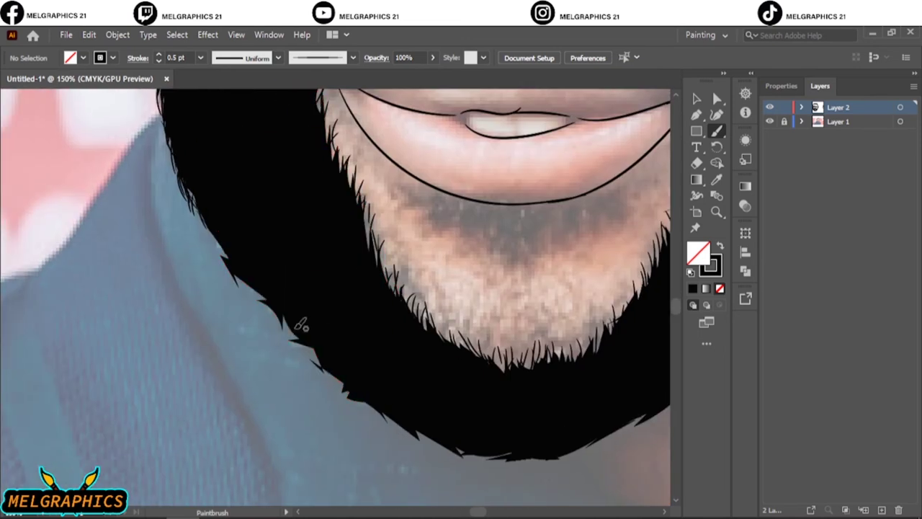
pyautogui.moveTo(205, 191)
pyautogui.mouseDown()
pyautogui.moveTo(241, 264)
pyautogui.moveTo(206, 195)
pyautogui.mouseUp()
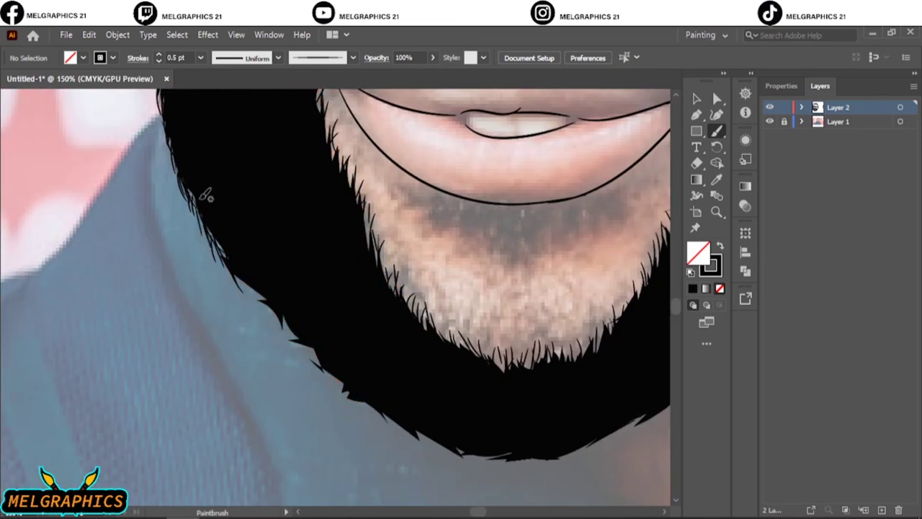
pyautogui.moveTo(237, 268)
pyautogui.mouseDown()
pyautogui.moveTo(268, 308)
pyautogui.moveTo(256, 275)
pyautogui.moveTo(321, 366)
pyautogui.mouseUp()
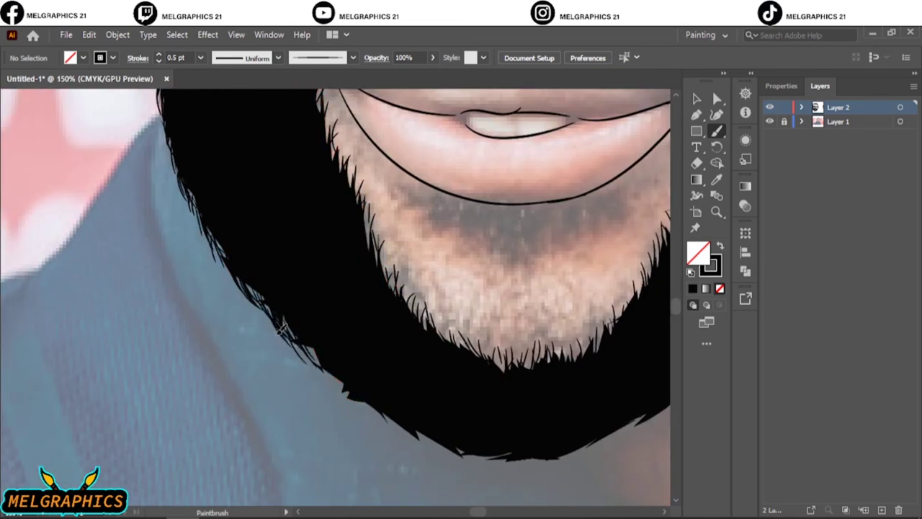
pyautogui.moveTo(246, 297)
pyautogui.mouseDown()
pyautogui.moveTo(286, 341)
pyautogui.moveTo(353, 383)
pyautogui.moveTo(328, 398)
pyautogui.moveTo(454, 457)
pyautogui.mouseUp()
pyautogui.moveTo(447, 424)
pyautogui.mouseDown()
pyautogui.moveTo(494, 462)
pyautogui.moveTo(441, 455)
pyautogui.mouseUp()
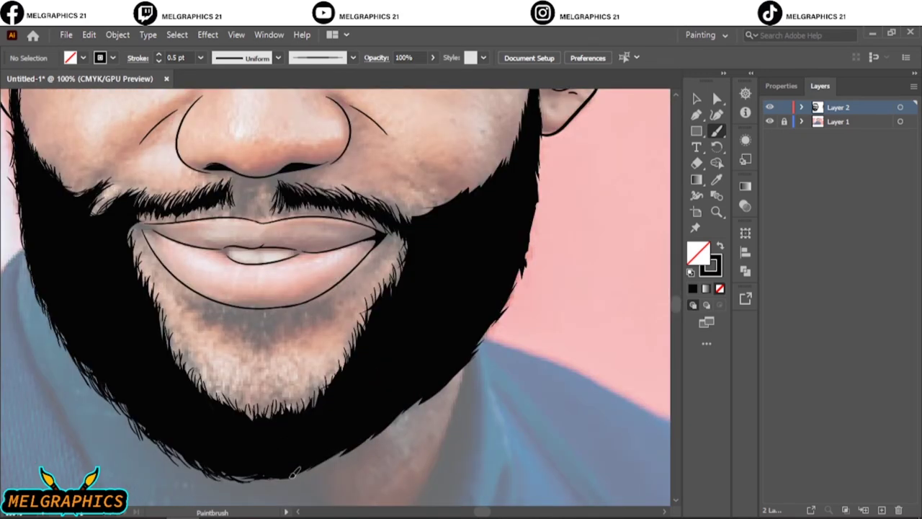
pyautogui.moveTo(288, 475); pyautogui.dragTo(259, 493)
pyautogui.moveTo(315, 453)
pyautogui.mouseDown()
pyautogui.moveTo(307, 474)
pyautogui.moveTo(339, 470)
pyautogui.mouseUp()
# Paint hair strands along the beard's lower-right and right edges up to the moustache.
pyautogui.moveTo(382, 425); pyautogui.dragTo(364, 452)
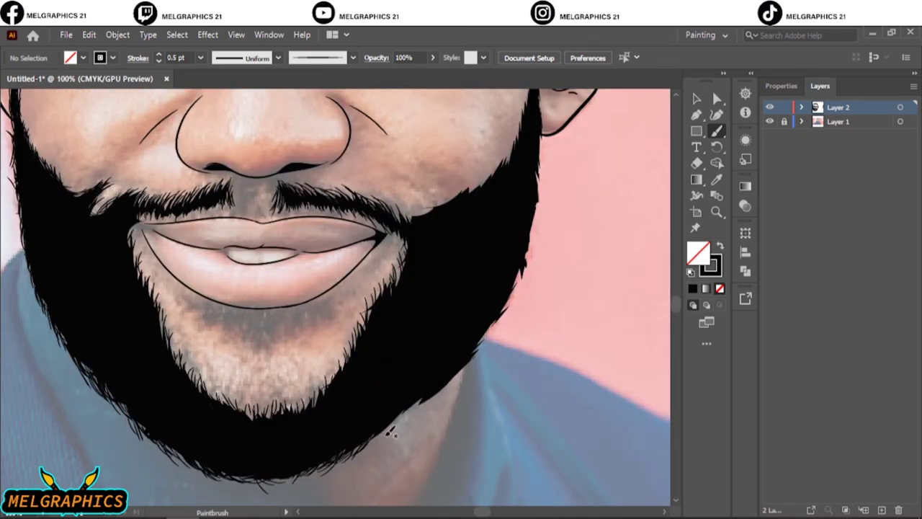
pyautogui.moveTo(400, 413); pyautogui.dragTo(376, 443)
pyautogui.moveTo(407, 395)
pyautogui.mouseDown()
pyautogui.moveTo(393, 435)
pyautogui.moveTo(379, 443)
pyautogui.mouseUp()
pyautogui.moveTo(429, 399); pyautogui.dragTo(405, 415)
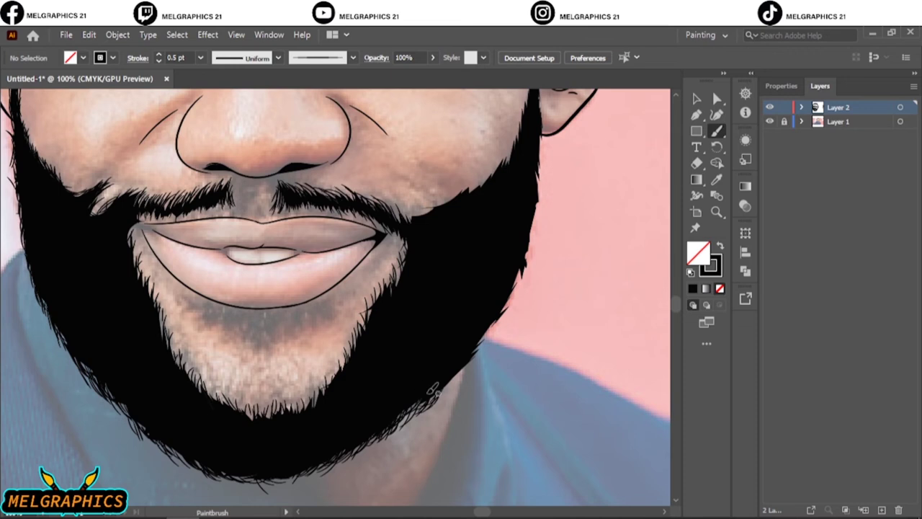
pyautogui.moveTo(456, 374); pyautogui.dragTo(439, 395)
pyautogui.moveTo(506, 317)
pyautogui.mouseDown()
pyautogui.moveTo(455, 379)
pyautogui.moveTo(469, 360)
pyautogui.mouseUp()
pyautogui.scroll(5, 539, 289)
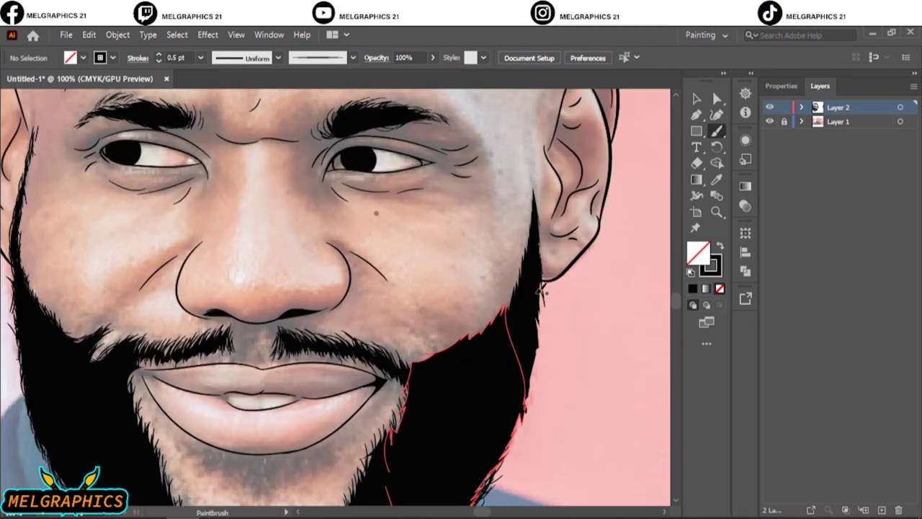
pyautogui.moveTo(539, 306)
pyautogui.mouseDown()
pyautogui.moveTo(533, 357)
pyautogui.moveTo(542, 371)
pyautogui.moveTo(521, 402)
pyautogui.mouseUp()
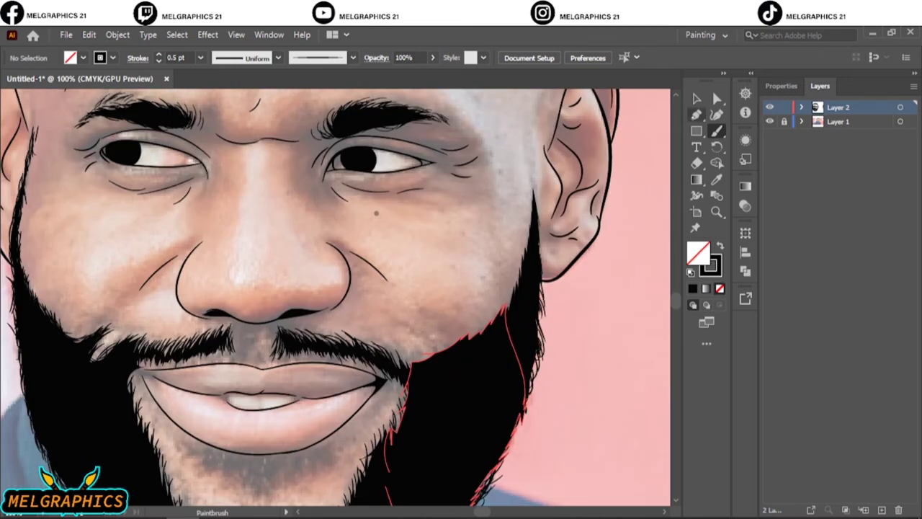
pyautogui.moveTo(441, 345); pyautogui.dragTo(422, 364)
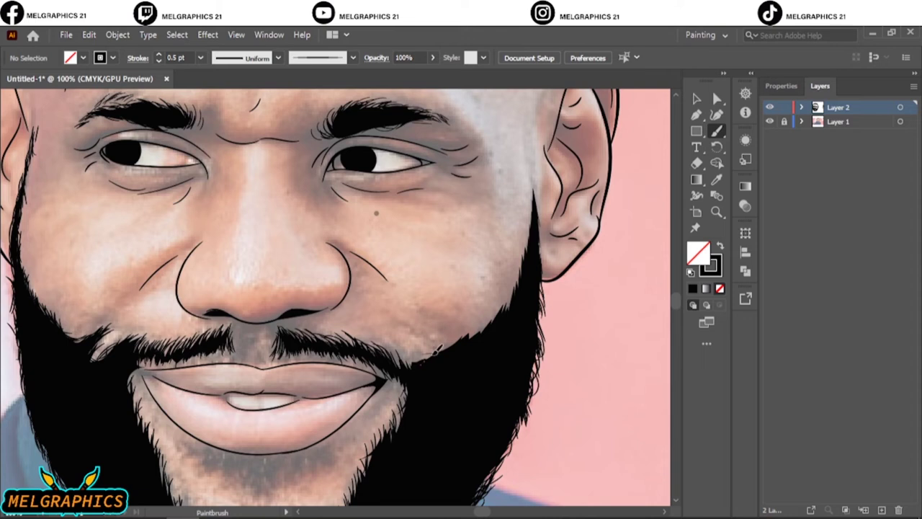
pyautogui.moveTo(510, 310); pyautogui.dragTo(531, 232)
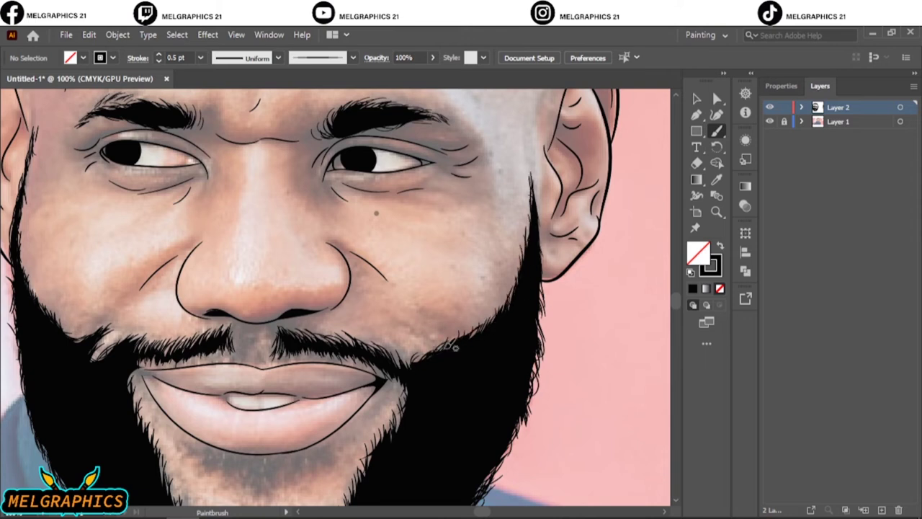
pyautogui.hotkey('ctrl', '0')
# Draw a black-filled jagged tuft under the lower lip with the Pencil, then feather its edges with 0.5 pt brush strands.
pyautogui.click(769, 121)
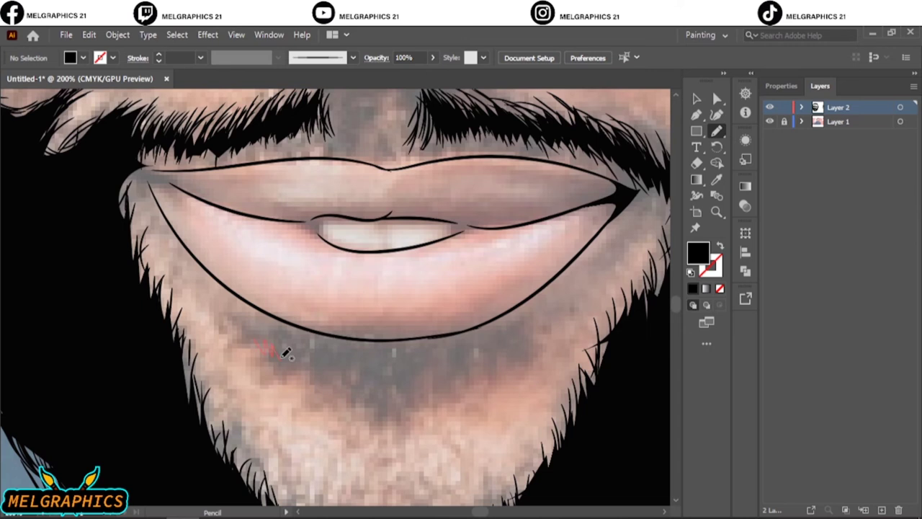
pyautogui.moveTo(253, 322); pyautogui.dragTo(355, 398)
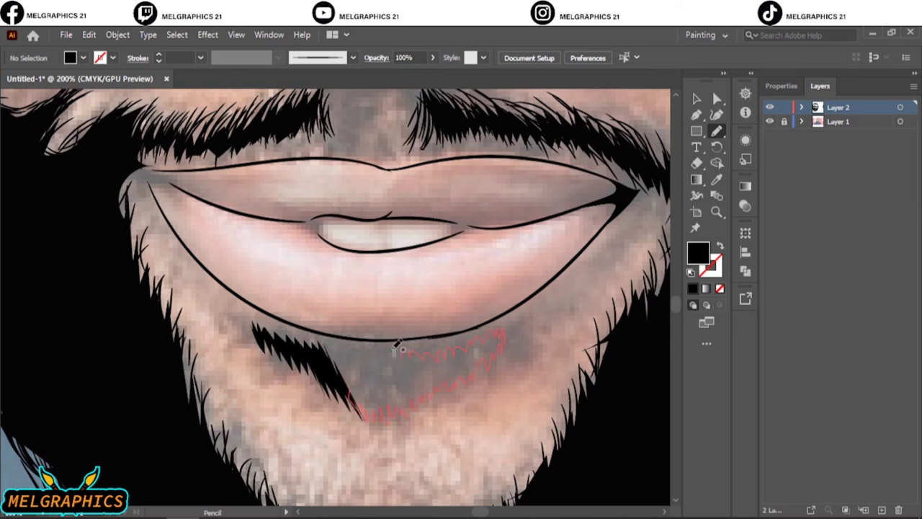
pyautogui.moveTo(397, 346); pyautogui.dragTo(398, 347)
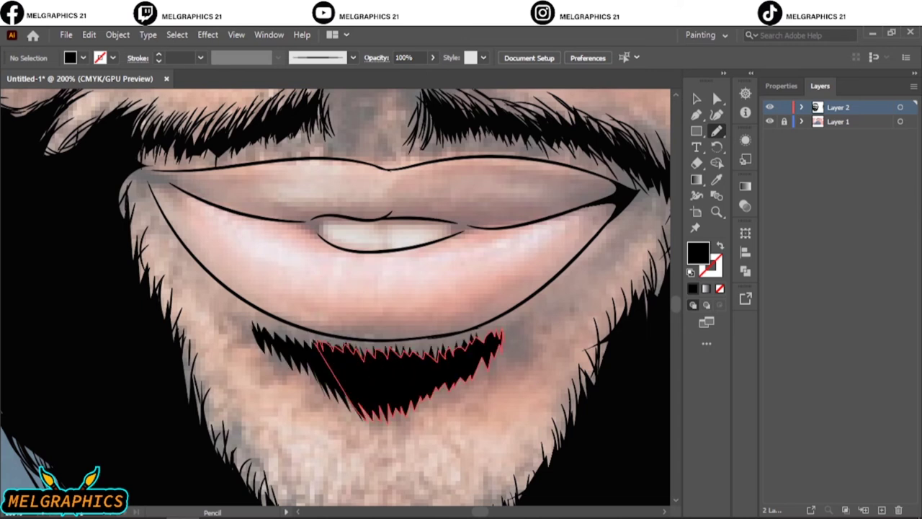
pyautogui.hotkey('shift', 'x')
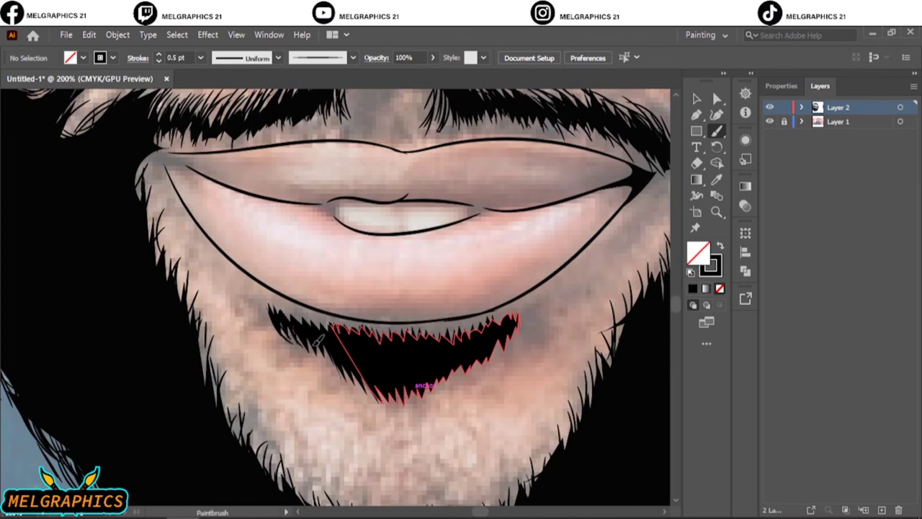
pyautogui.moveTo(313, 339)
pyautogui.mouseDown()
pyautogui.moveTo(353, 358)
pyautogui.moveTo(394, 405)
pyautogui.mouseUp()
pyautogui.moveTo(462, 348)
pyautogui.mouseDown()
pyautogui.moveTo(458, 382)
pyautogui.moveTo(505, 325)
pyautogui.moveTo(456, 345)
pyautogui.mouseUp()
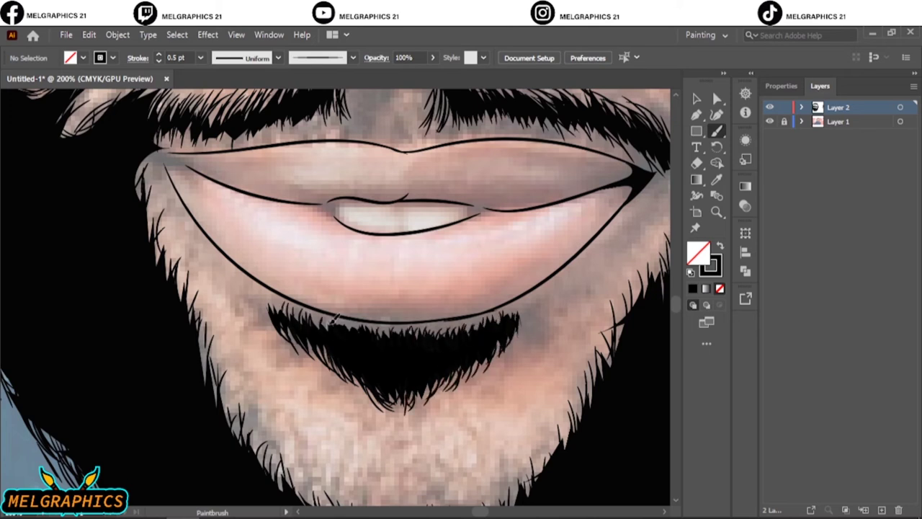
# Thicken the hair edge above the ear and roughen the forehead hairline with short strands.
pyautogui.hotkey('ctrl', '0')
pyautogui.scroll(5, 361, 244)
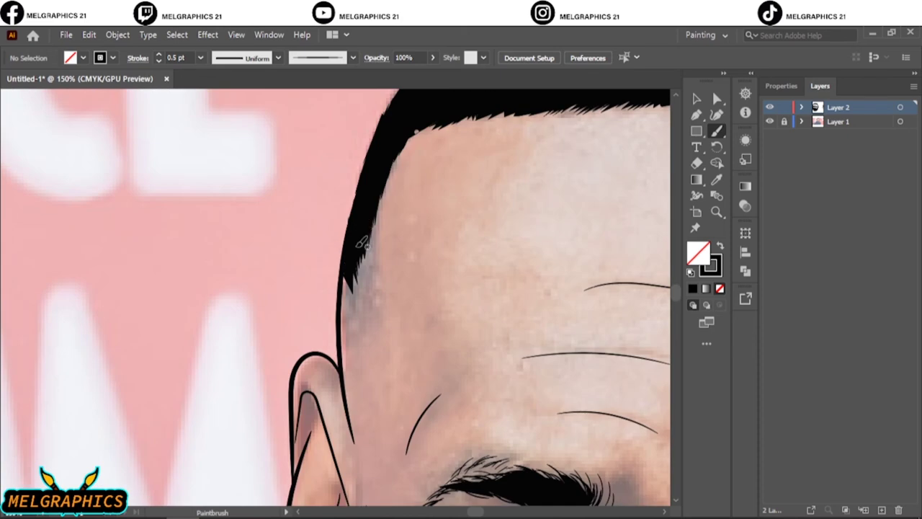
pyautogui.moveTo(360, 244); pyautogui.dragTo(368, 261)
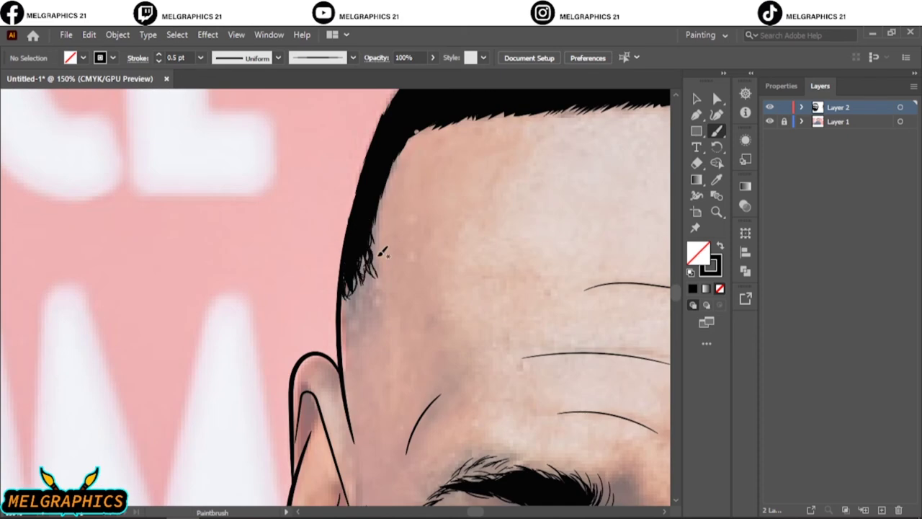
pyautogui.scroll(5, 443, 161)
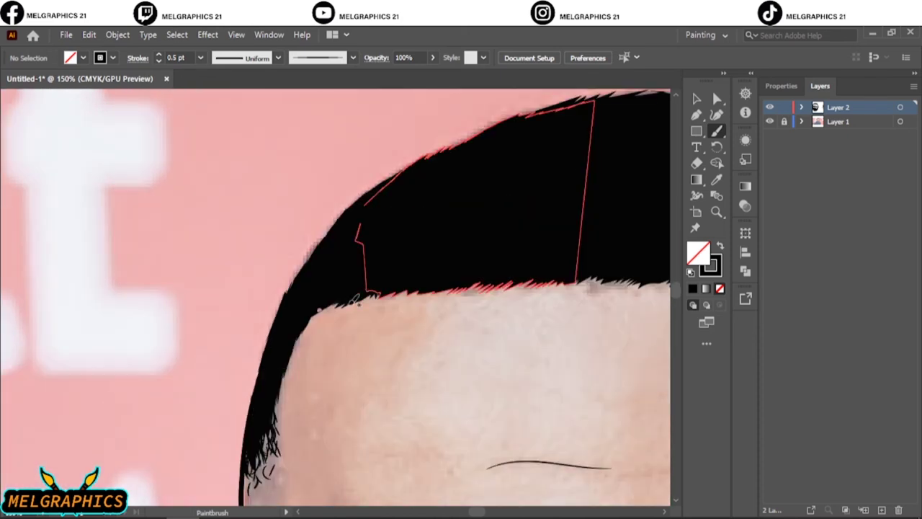
pyautogui.scroll(3, 402, 292)
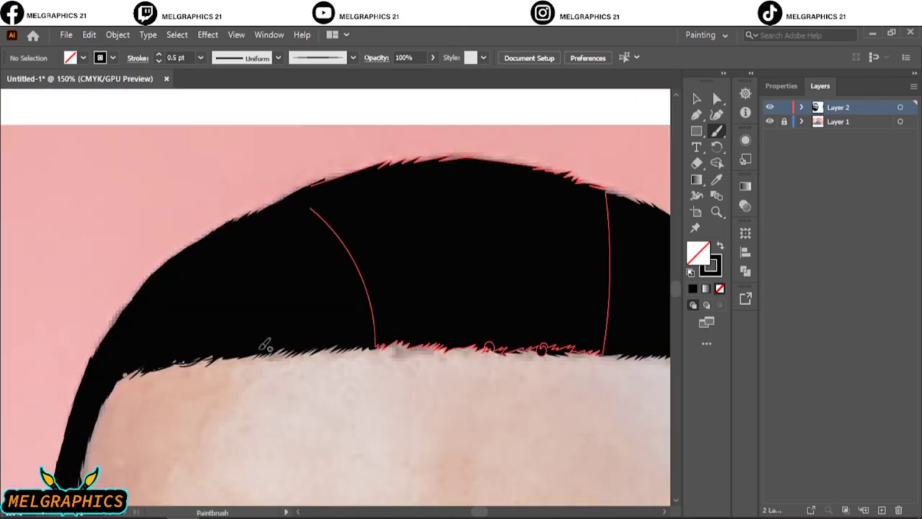
pyautogui.moveTo(299, 335)
pyautogui.mouseDown()
pyautogui.moveTo(490, 335)
pyautogui.moveTo(529, 346)
pyautogui.mouseUp()
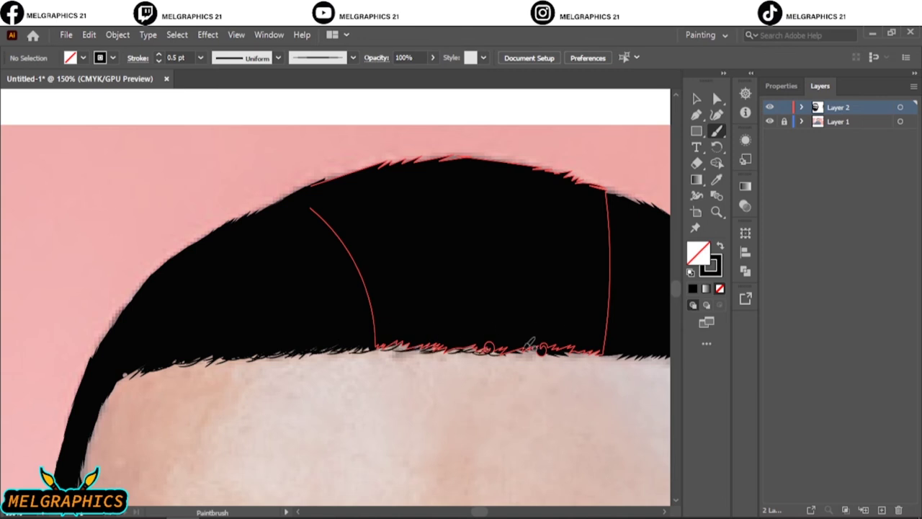
pyautogui.hscroll(5, 583, 335)
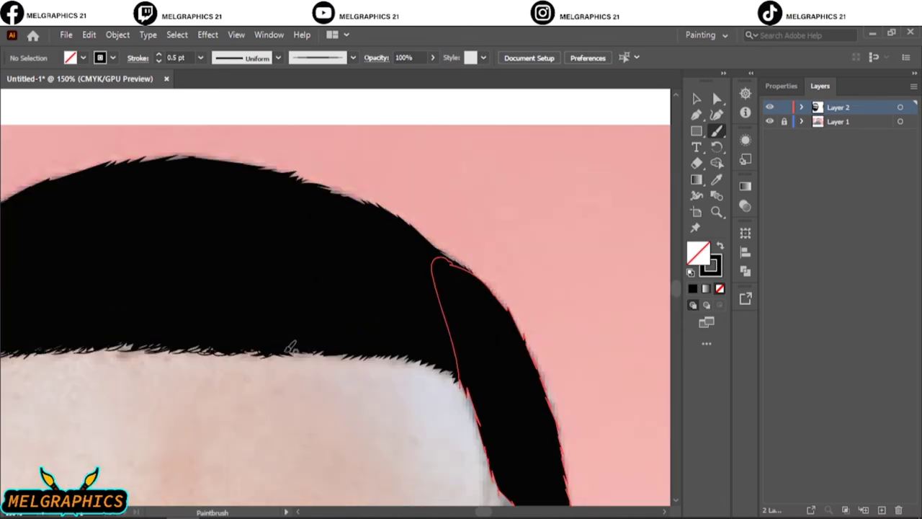
pyautogui.moveTo(320, 349); pyautogui.dragTo(469, 354)
pyautogui.scroll(-5, 469, 354)
pyautogui.scroll(5, 303, 228)
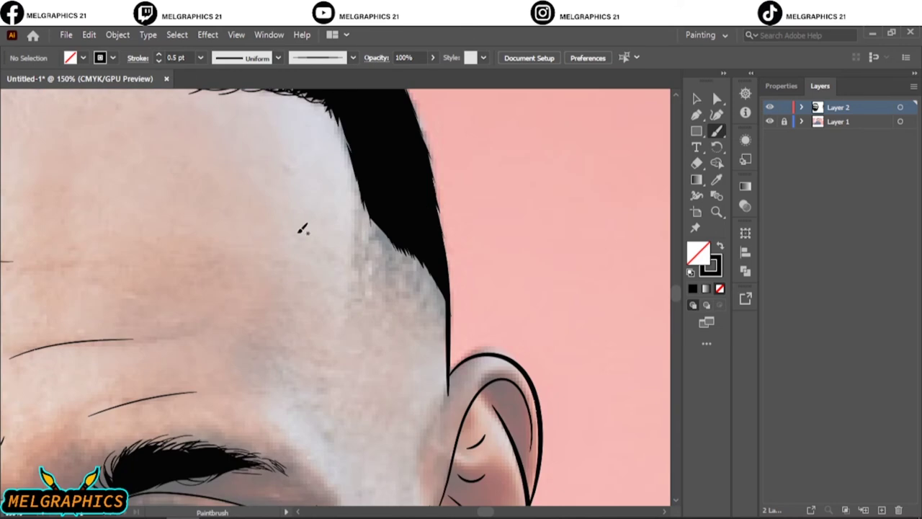
# Add short and curly hair strands at the temple hairline.
pyautogui.moveTo(369, 218)
pyautogui.mouseDown()
pyautogui.moveTo(436, 286)
pyautogui.moveTo(369, 251)
pyautogui.moveTo(443, 299)
pyautogui.moveTo(371, 242)
pyautogui.mouseUp()
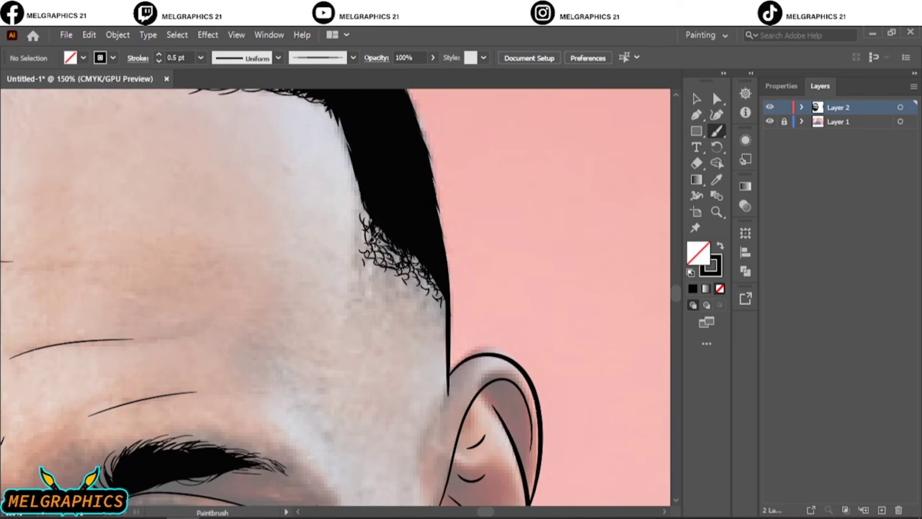
pyautogui.hotkey('ctrl', '0')
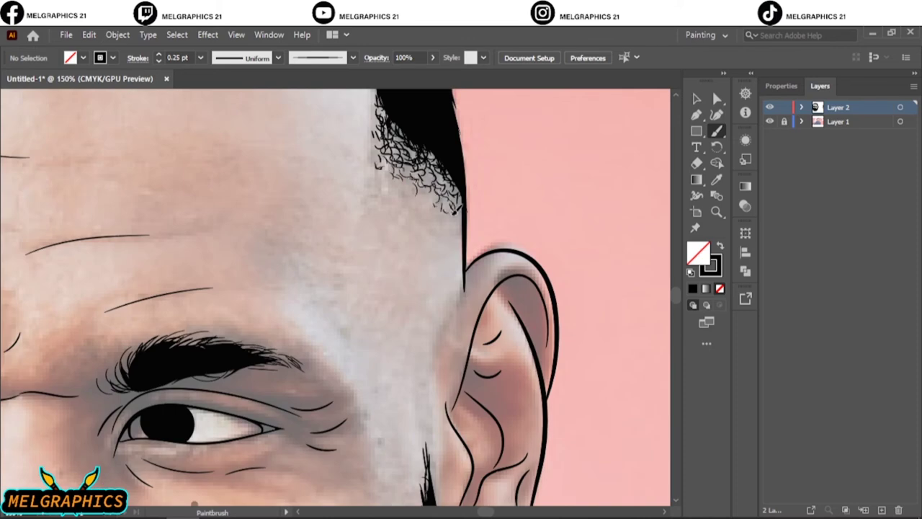
pyautogui.moveTo(421, 204); pyautogui.dragTo(436, 208)
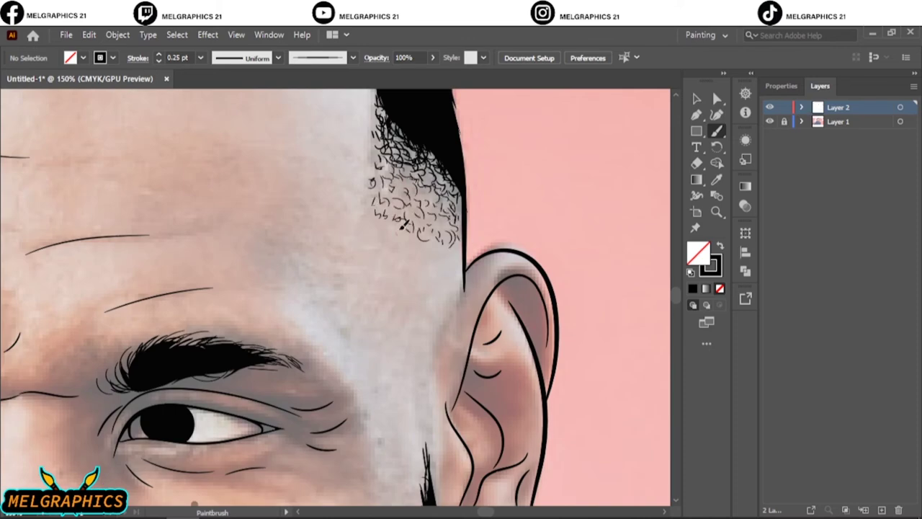
pyautogui.hotkey('ctrl', '0')
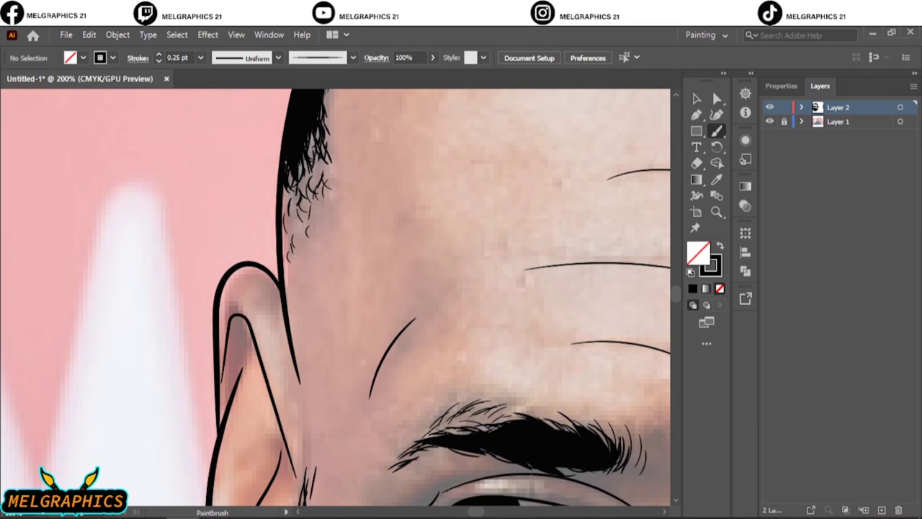
# Add curly strands at the opposite temple and curved hair strands on the beard's left side.
pyautogui.moveTo(297, 204); pyautogui.dragTo(287, 225)
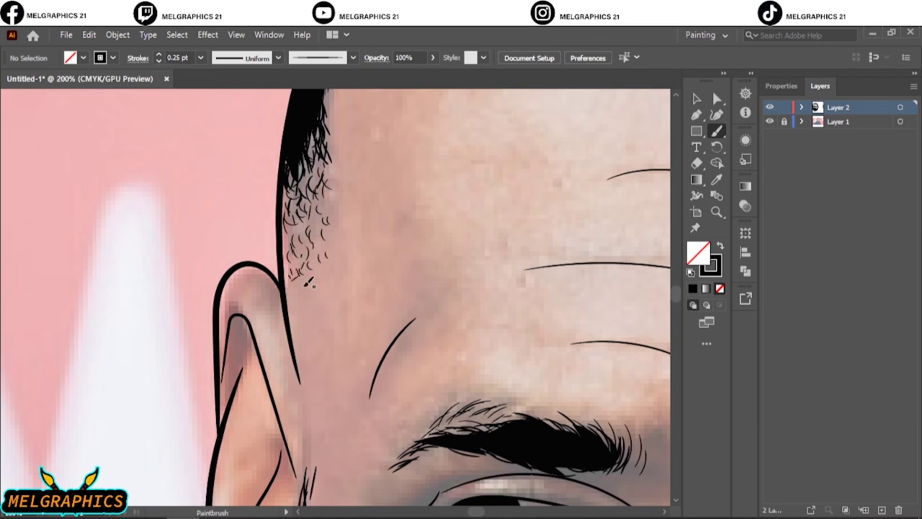
pyautogui.hotkey('ctrl', '0')
pyautogui.scroll(5, 335, 389)
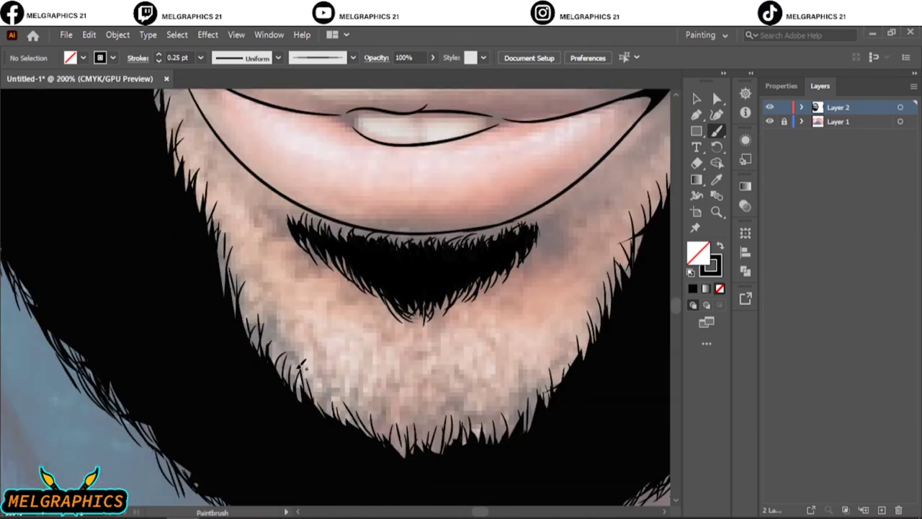
pyautogui.moveTo(310, 371); pyautogui.dragTo(292, 330)
pyautogui.moveTo(277, 345); pyautogui.dragTo(223, 211)
pyautogui.moveTo(360, 417); pyautogui.dragTo(330, 353)
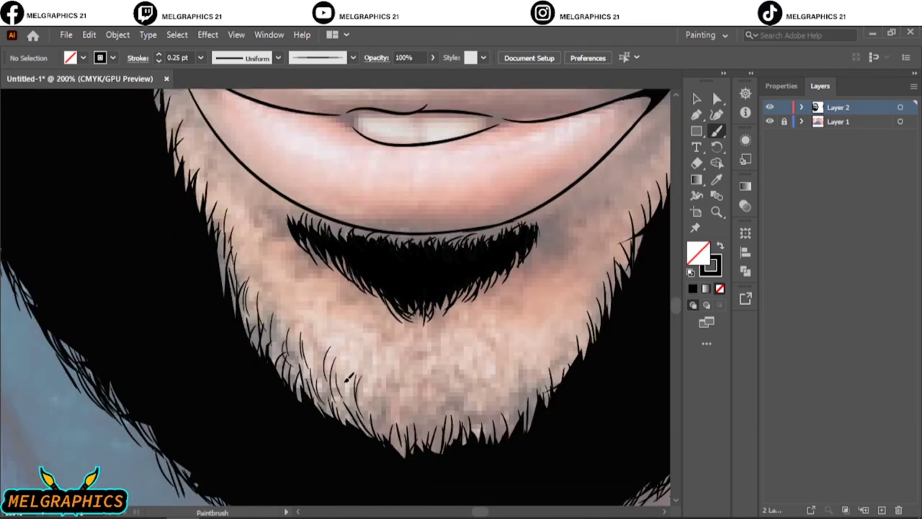
pyautogui.moveTo(317, 397); pyautogui.dragTo(306, 335)
pyautogui.moveTo(346, 418); pyautogui.dragTo(333, 382)
pyautogui.hotkey('ctrl', '-')
pyautogui.hotkey('ctrl', '-')
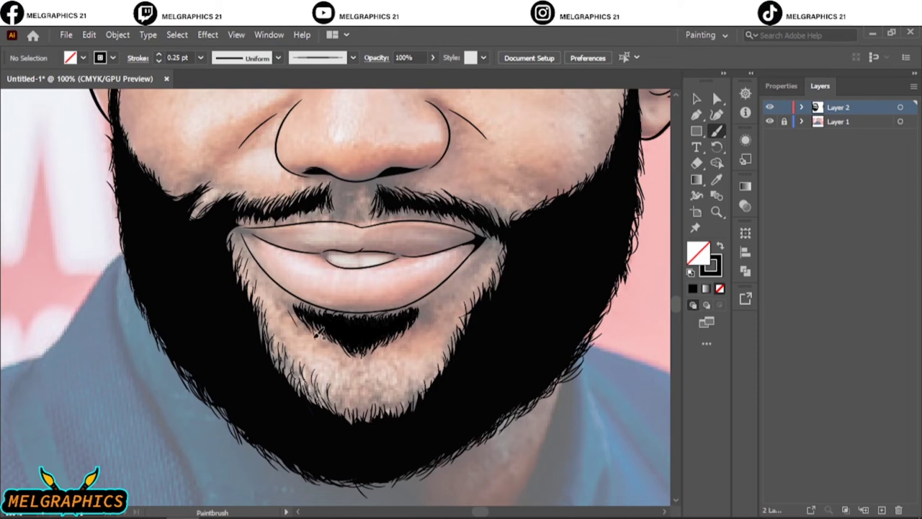
# Paint fine hair strokes beside the soul patch, under the nose and right of the mustache.
pyautogui.moveTo(315, 334); pyautogui.dragTo(352, 366)
pyautogui.moveTo(306, 317); pyautogui.dragTo(347, 372)
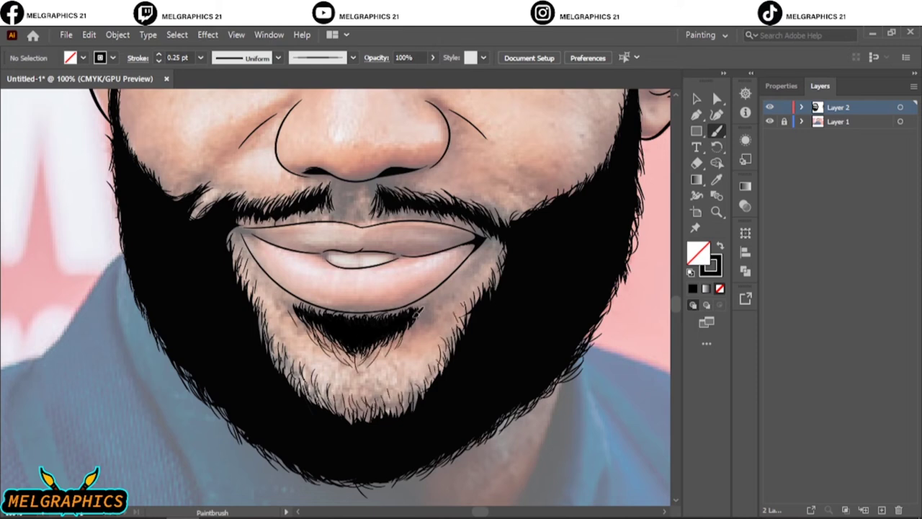
pyautogui.moveTo(376, 196); pyautogui.dragTo(368, 216)
pyautogui.moveTo(353, 186); pyautogui.dragTo(342, 215)
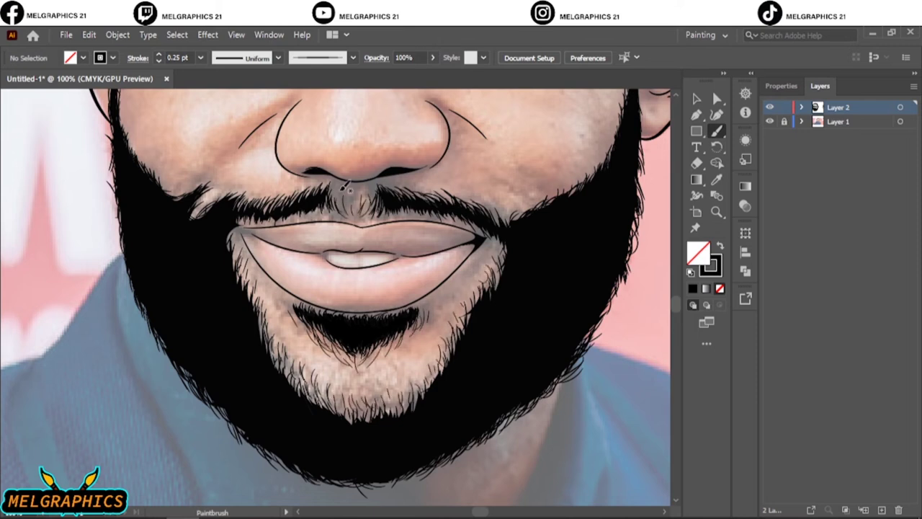
pyautogui.moveTo(487, 189); pyautogui.dragTo(495, 212)
pyautogui.moveTo(467, 184)
pyautogui.mouseDown()
pyautogui.moveTo(436, 199)
pyautogui.moveTo(419, 190)
pyautogui.mouseUp()
pyautogui.moveTo(508, 209); pyautogui.dragTo(523, 221)
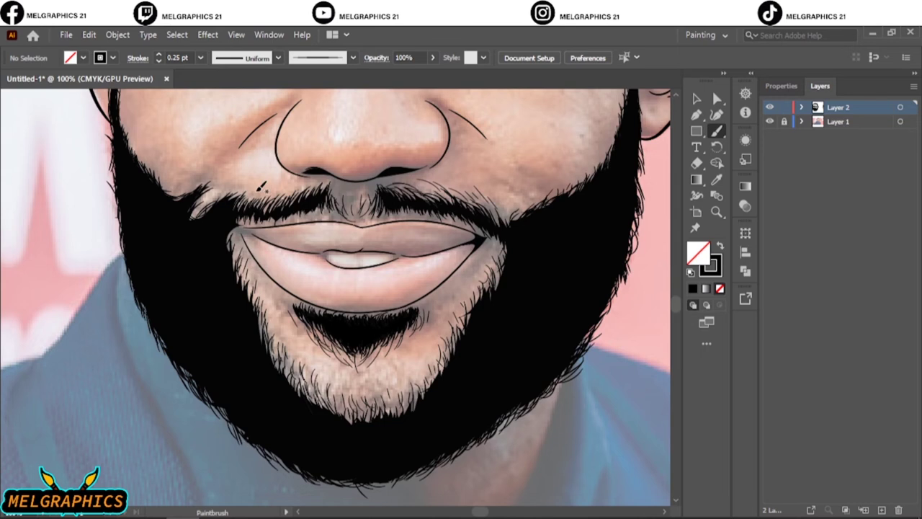
pyautogui.hotkey('ctrl', '0')
# Hide the photo, select all line art, apply Object > Expand Appearance and Pathfinder Unite.
pyautogui.click(768, 122)
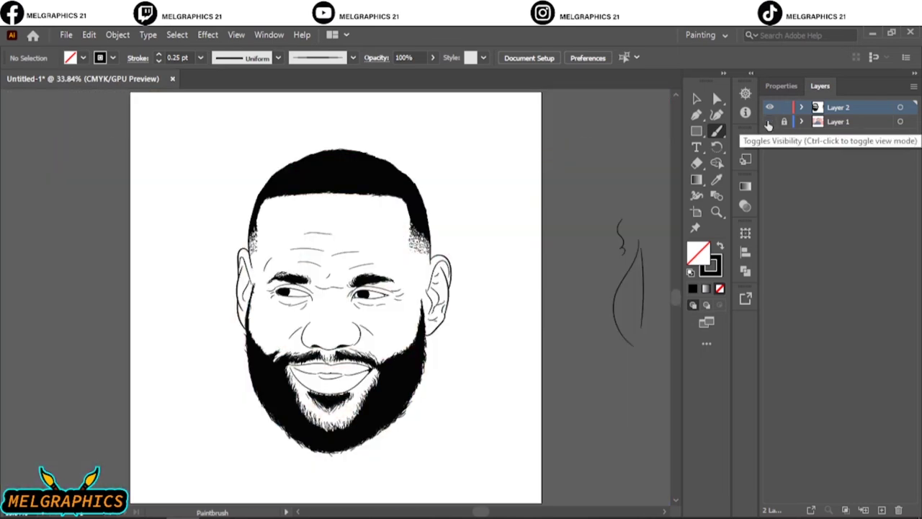
pyautogui.press('v')
pyautogui.hotkey('ctrl', 'a')
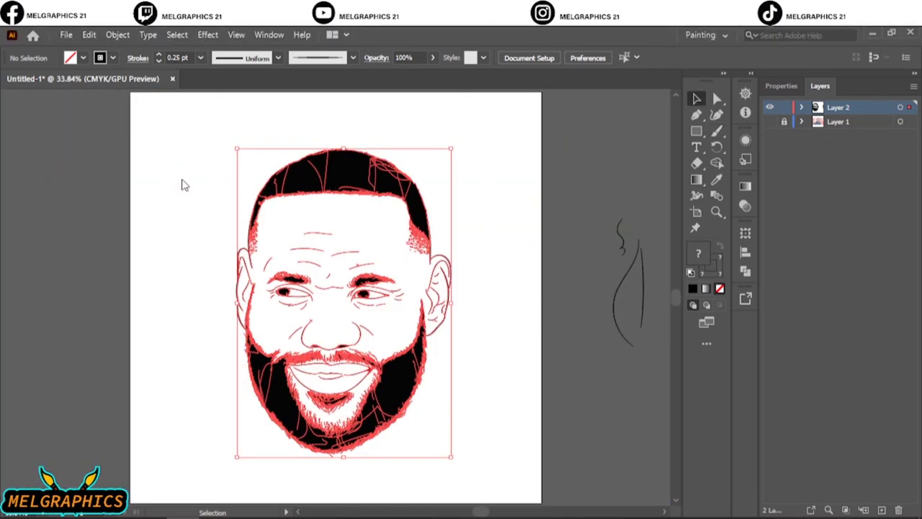
pyautogui.click(118, 33)
pyautogui.click(189, 204)
pyautogui.click(904, 419)
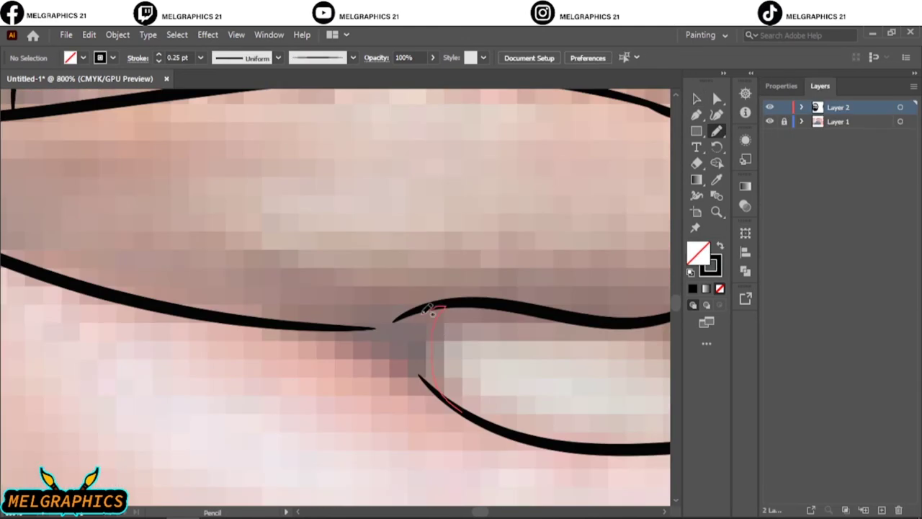
# Draw black-filled filler shapes at the lip corner and where the lines meet.
pyautogui.moveTo(428, 310); pyautogui.dragTo(306, 326)
pyautogui.press('v')
pyautogui.hotkey('shift', 'x')
pyautogui.doubleClick(703, 254)
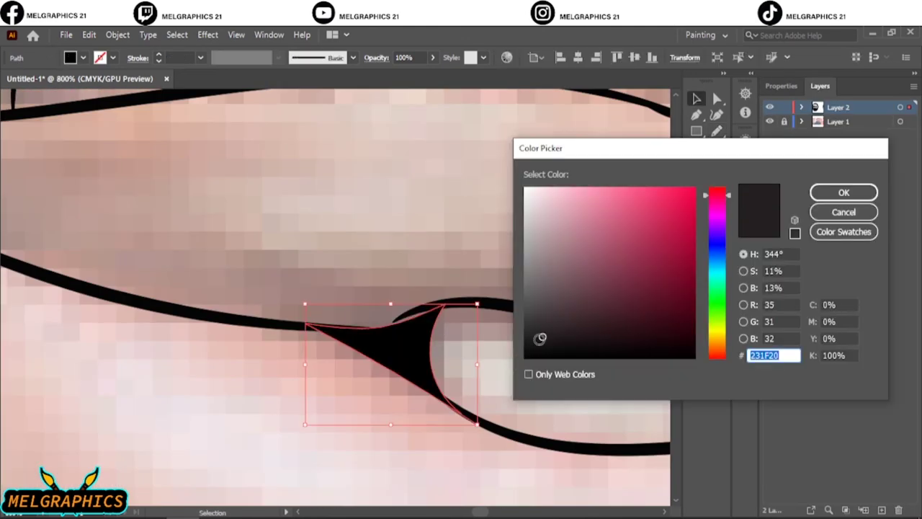
pyautogui.click(850, 192)
pyautogui.click(483, 360)
pyautogui.press('n')
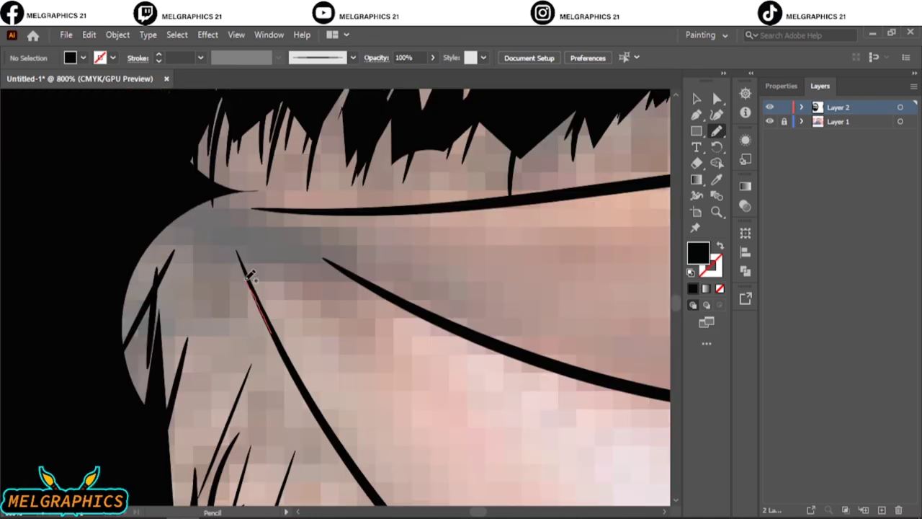
pyautogui.moveTo(148, 245); pyautogui.dragTo(284, 317)
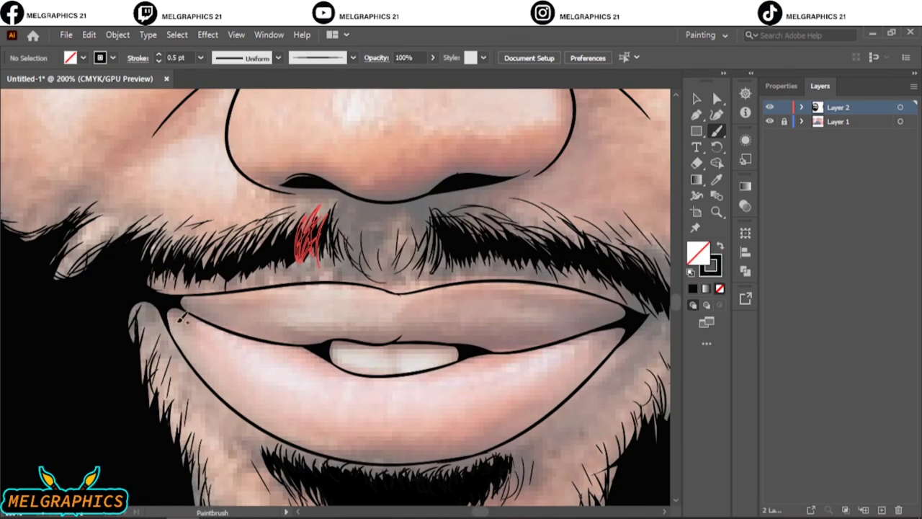
# Hide the reference photo, select all the line art and merge it with Pathfinder Unite.
pyautogui.hotkey('ctrl', '0')
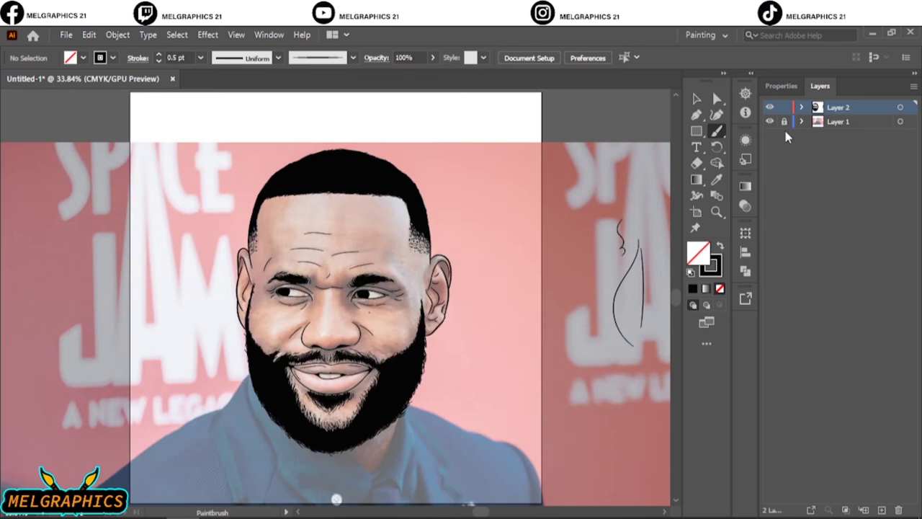
pyautogui.click(769, 121)
pyautogui.click(697, 98)
pyautogui.hotkey('ctrl', 'a')
pyautogui.click(782, 86)
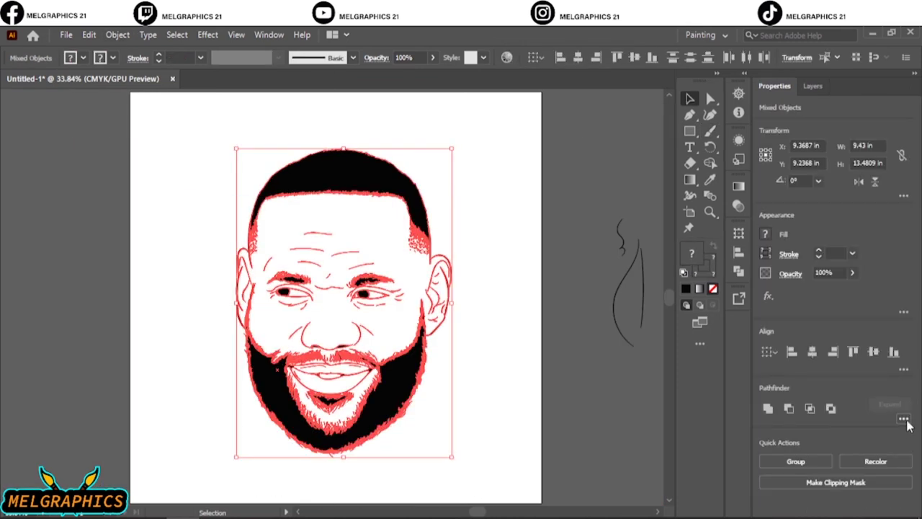
pyautogui.click(904, 419)
pyautogui.click(554, 359)
# Duplicate the line art layer and lock the copy, keeping the photo hidden.
pyautogui.click(820, 86)
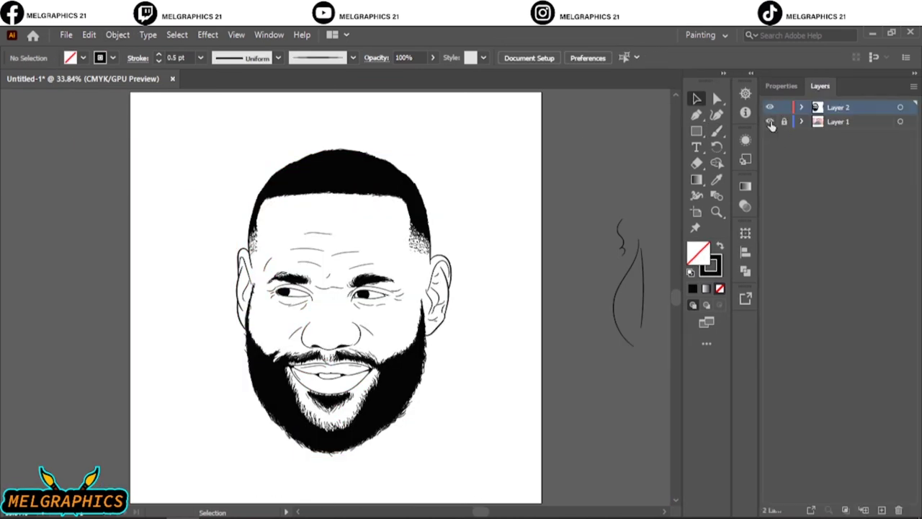
pyautogui.click(769, 121)
pyautogui.moveTo(836, 107); pyautogui.dragTo(865, 510)
pyautogui.click(770, 136)
pyautogui.click(720, 247)
# Set the fill to #FF7C33 and draw an orange rectangle covering the face.
pyautogui.doubleClick(697, 252)
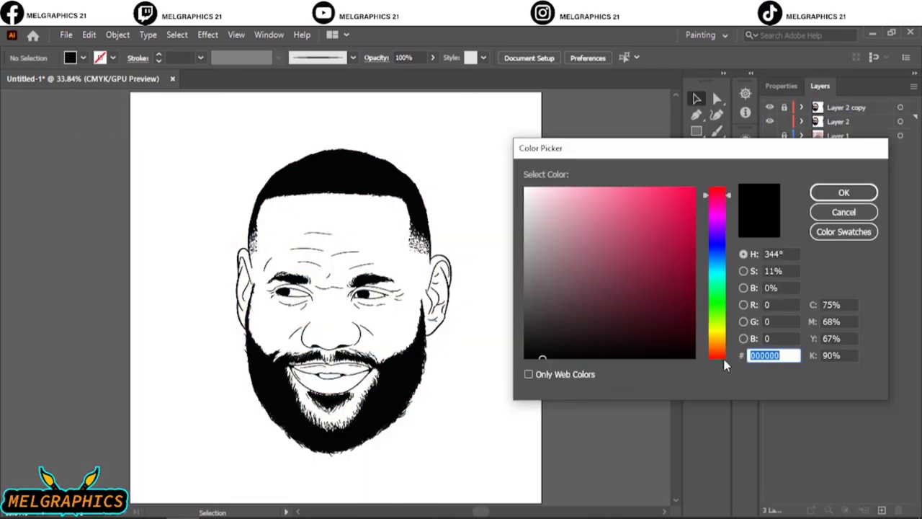
pyautogui.write('FF7C33')
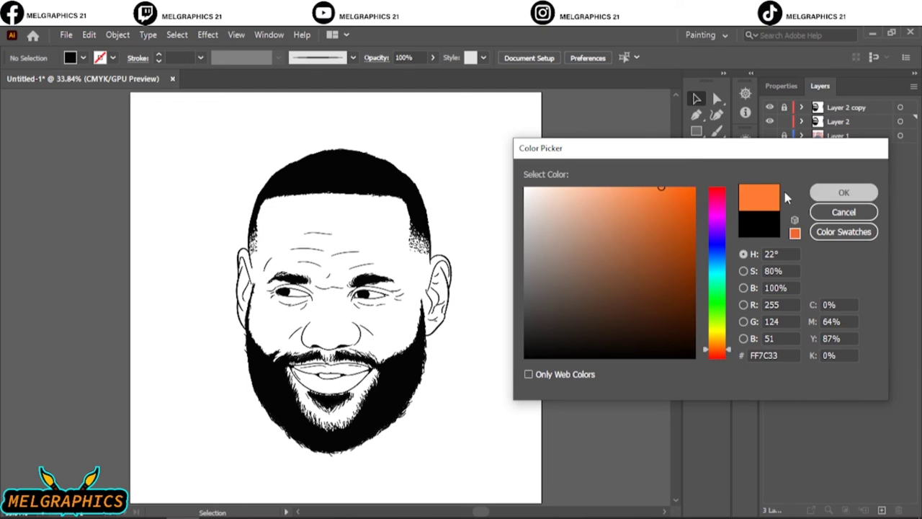
pyautogui.click(843, 193)
pyautogui.press('m')
pyautogui.moveTo(173, 136); pyautogui.dragTo(500, 461)
pyautogui.hotkey('ctrl', '=')
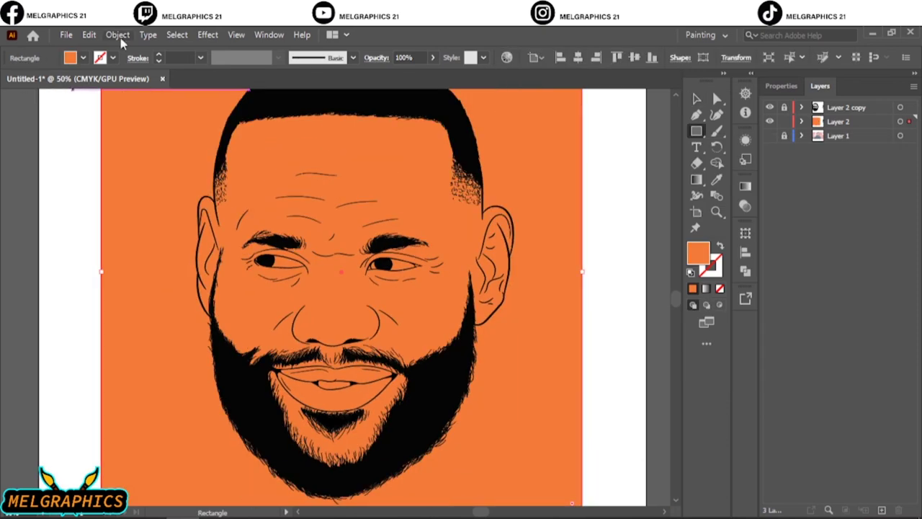
# Deepen the orange to a burnt skin tone with Edit Colors > Adjust Color Balance.
pyautogui.click(88, 35)
pyautogui.click(496, 304)
pyautogui.moveTo(575, 282)
pyautogui.mouseDown()
pyautogui.moveTo(585, 288)
pyautogui.moveTo(569, 282)
pyautogui.mouseUp()
pyautogui.moveTo(574, 262)
pyautogui.mouseDown()
pyautogui.moveTo(585, 282)
pyautogui.moveTo(568, 262)
pyautogui.moveTo(571, 221)
pyautogui.mouseUp()
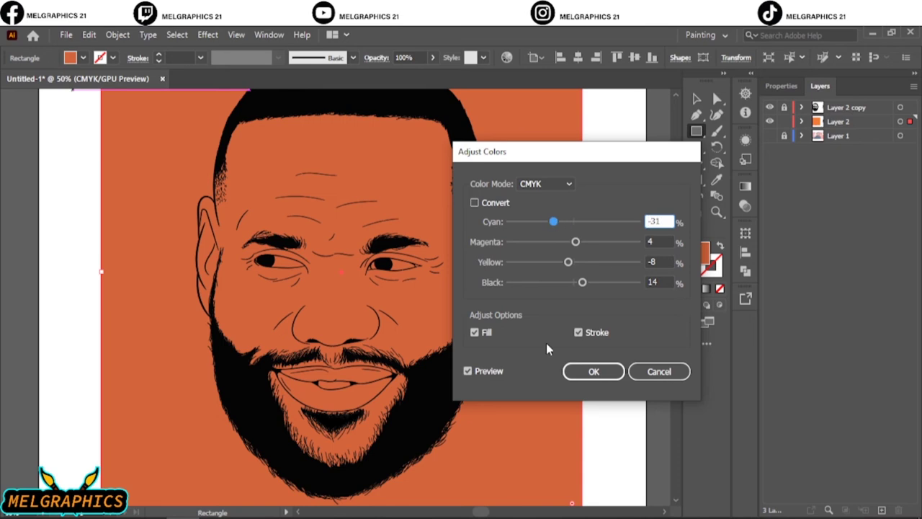
pyautogui.click(593, 371)
# Select all the artwork on Layer 2 and bring up its Properties panel for Pathfinder.
pyautogui.rightClick(545, 222)
pyautogui.press('Escape')
pyautogui.hotkey('ctrl', '-')
pyautogui.hotkey('ctrl', 'a')
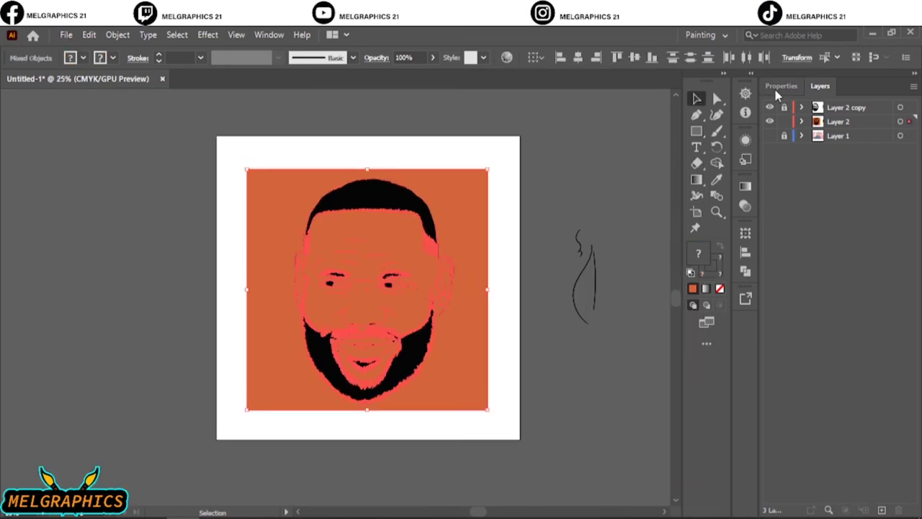
pyautogui.click(781, 86)
# Isolate the divided face group and fill the lip shape salmon.
pyautogui.click(498, 379)
pyautogui.hotkey('ctrl', '0')
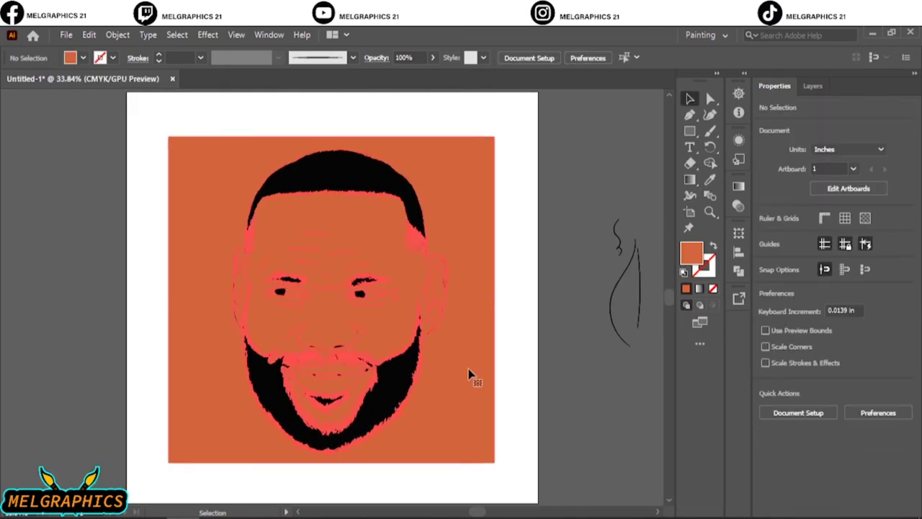
pyautogui.doubleClick(469, 374)
pyautogui.hotkey('ctrl', '1')
pyautogui.doubleClick(691, 252)
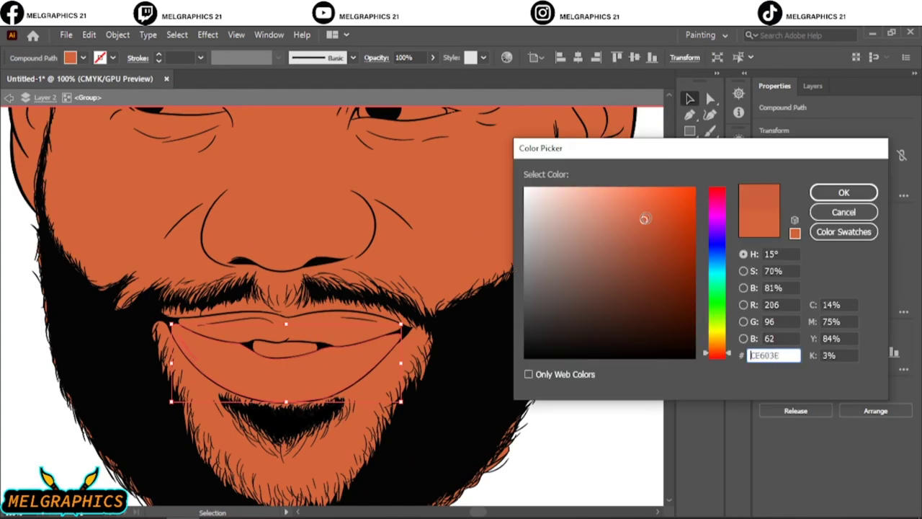
pyautogui.click(638, 206)
pyautogui.click(844, 192)
# Give the upper lip a darker salmon fill.
pyautogui.click(289, 322)
pyautogui.doubleClick(691, 252)
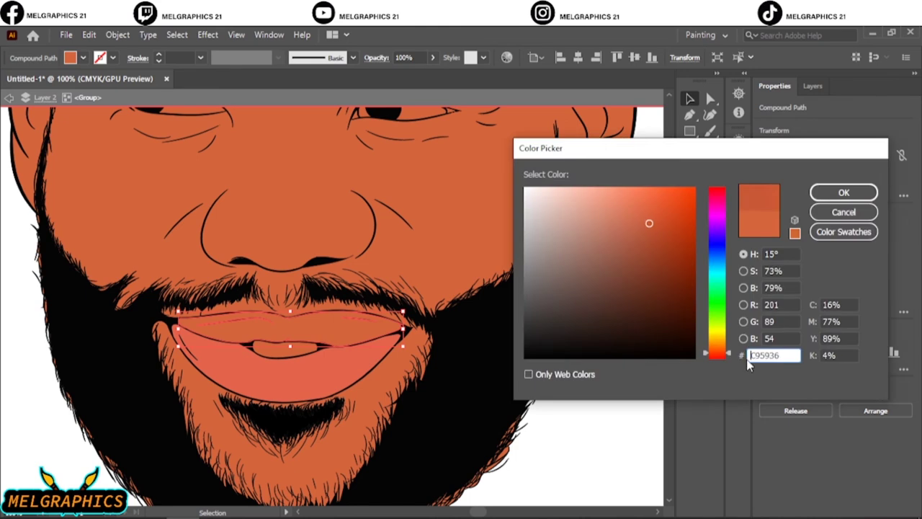
pyautogui.press('Return')
pyautogui.doubleClick(691, 252)
pyautogui.click(644, 235)
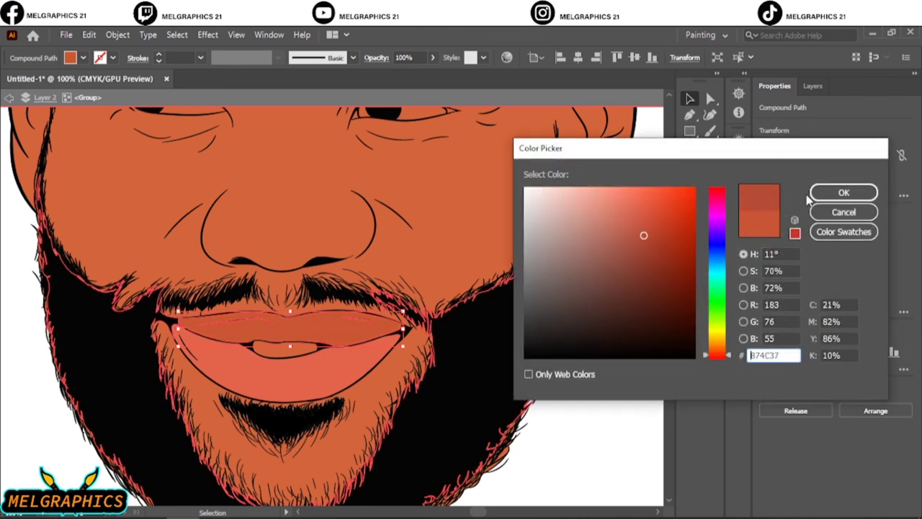
pyautogui.click(844, 192)
pyautogui.click(598, 360)
# Fill the teeth shape near-white.
pyautogui.scroll(1, 598, 360)
pyautogui.click(289, 389)
pyautogui.doubleClick(690, 252)
pyautogui.click(841, 190)
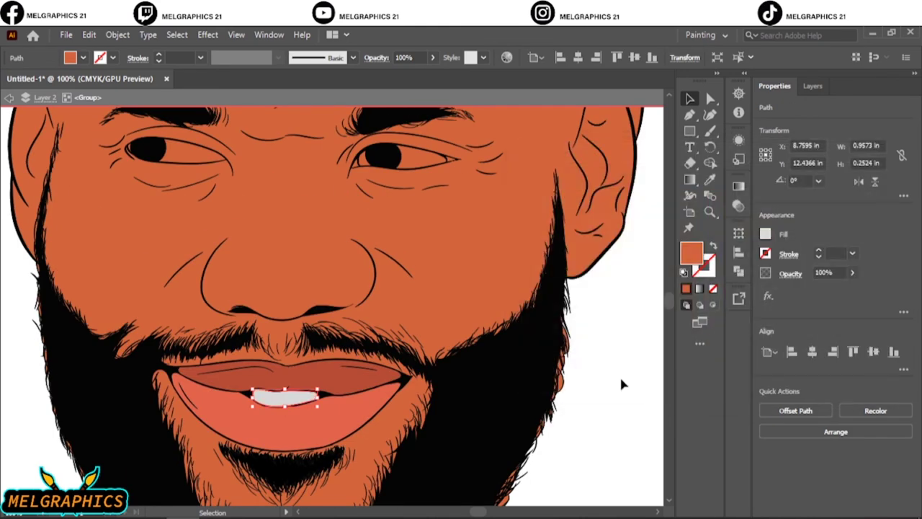
pyautogui.click(619, 374)
# Fill the eye white shape near-white.
pyautogui.scroll(5, 414, 342)
pyautogui.click(414, 343)
pyautogui.hotkey('ctrl', '+')
pyautogui.hotkey('ctrl', '+')
pyautogui.hotkey('ctrl', '+')
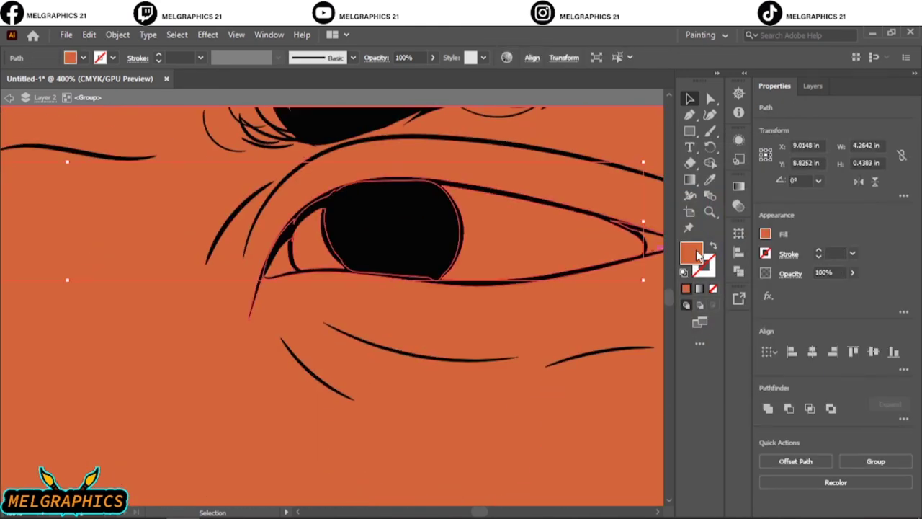
pyautogui.doubleClick(691, 252)
pyautogui.click(524, 199)
pyautogui.click(844, 193)
pyautogui.scroll(-5, 465, 262)
# Clear the selection and expand the face group's sublayers in the Layers panel.
pyautogui.hotkey('ctrl', '0')
pyautogui.click(664, 415)
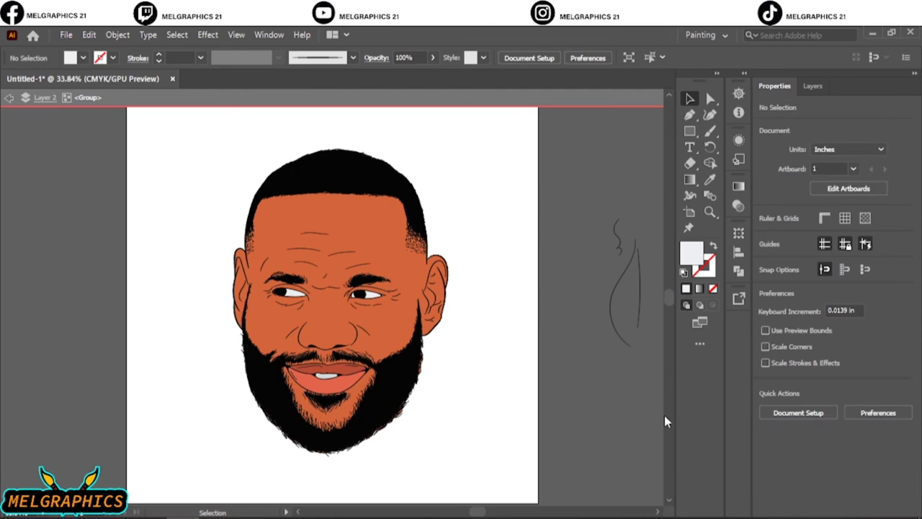
pyautogui.click(820, 85)
pyautogui.click(816, 121)
pyautogui.scroll(-2, 801, 398)
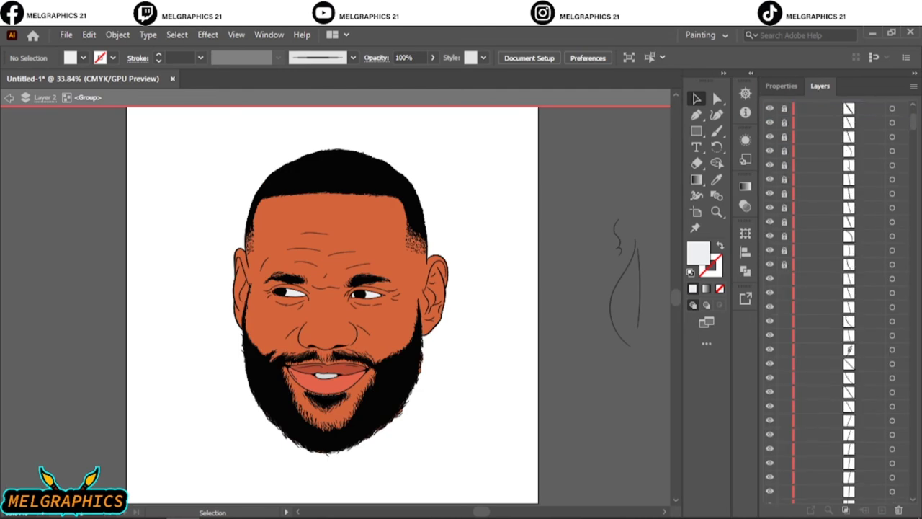
pyautogui.scroll(-3, 834, 489)
pyautogui.scroll(-2, 833, 488)
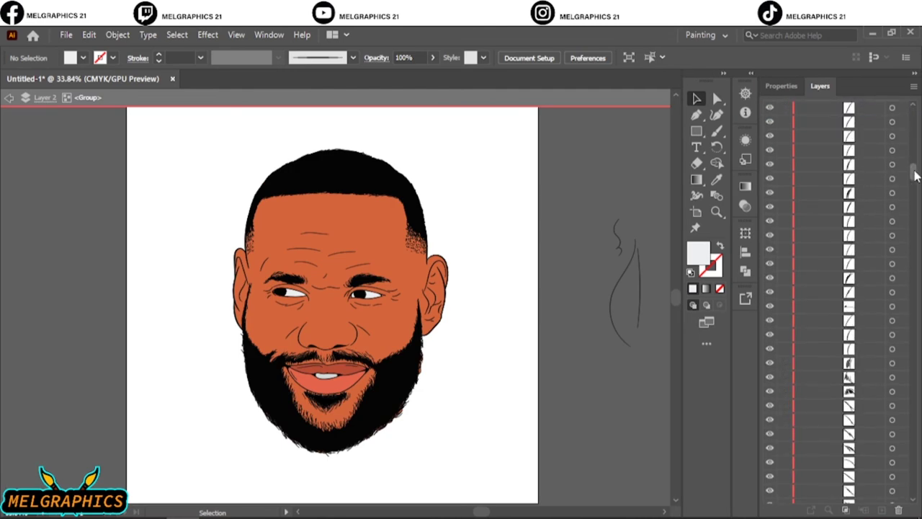
# Lock the line-art sublayers via the lock column, deselecting the stray chin path first.
pyautogui.moveTo(915, 174)
pyautogui.mouseDown()
pyautogui.moveTo(917, 288)
pyautogui.moveTo(905, 319)
pyautogui.mouseUp()
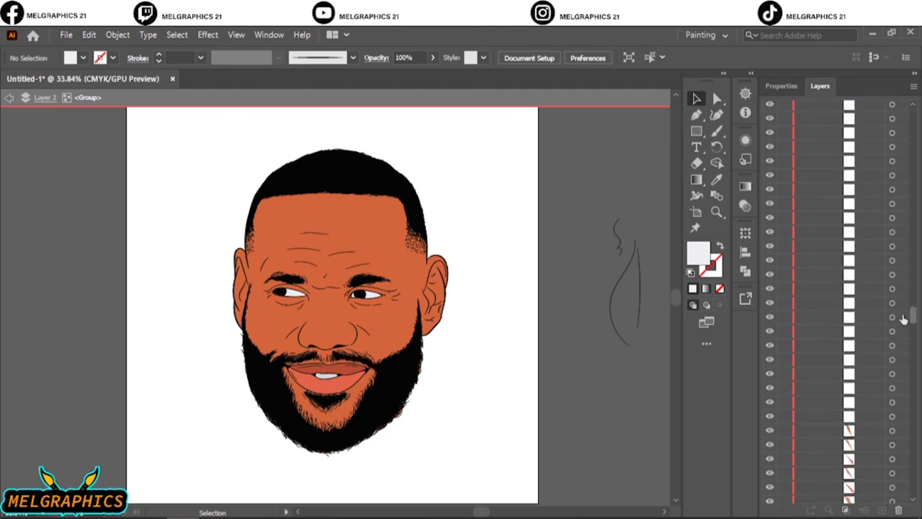
pyautogui.moveTo(796, 291); pyautogui.dragTo(792, 206)
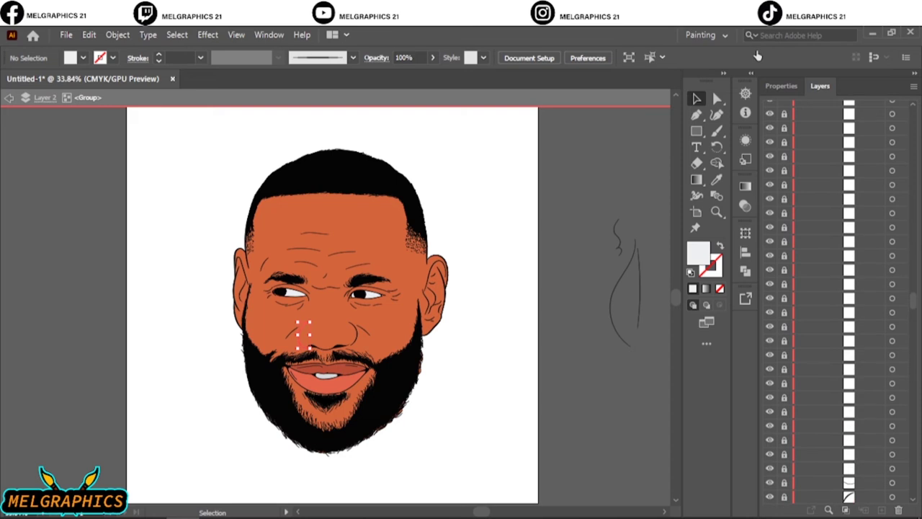
pyautogui.scroll(-5, 789, 433)
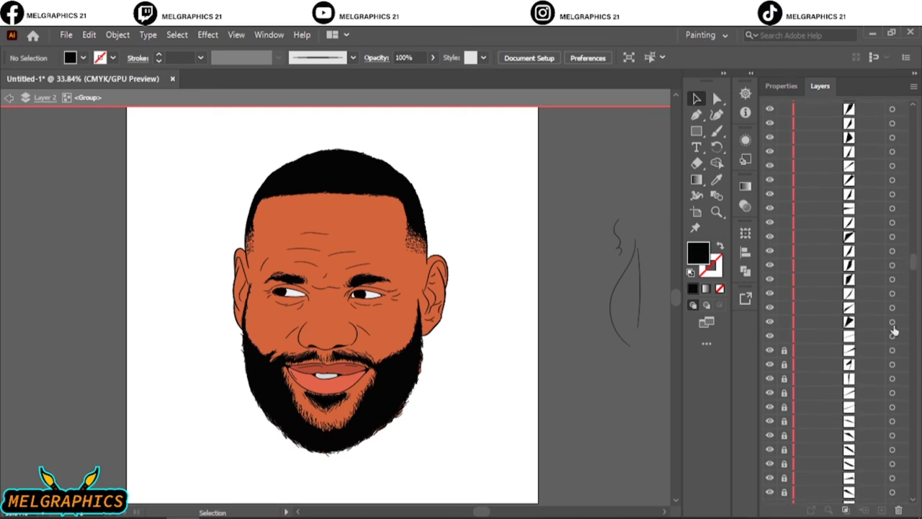
pyautogui.click(892, 346)
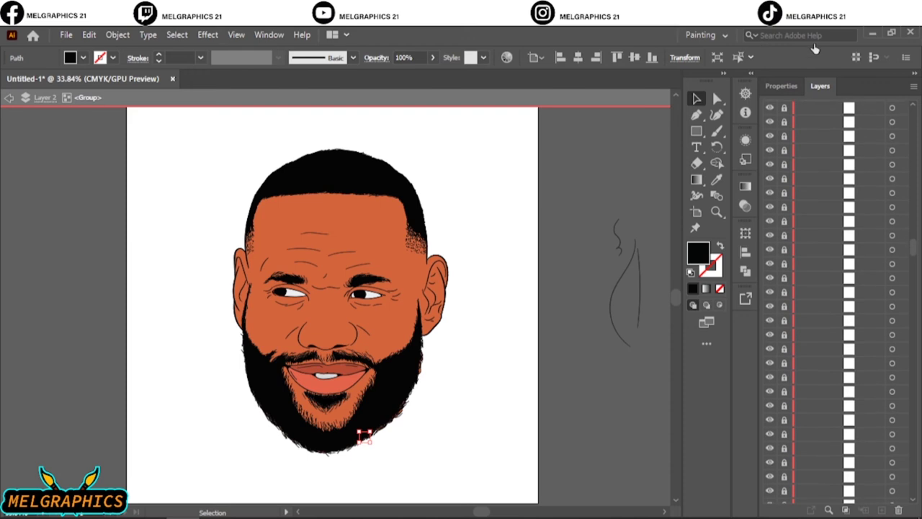
pyautogui.hotkey('ctrl', 'shift', 'a')
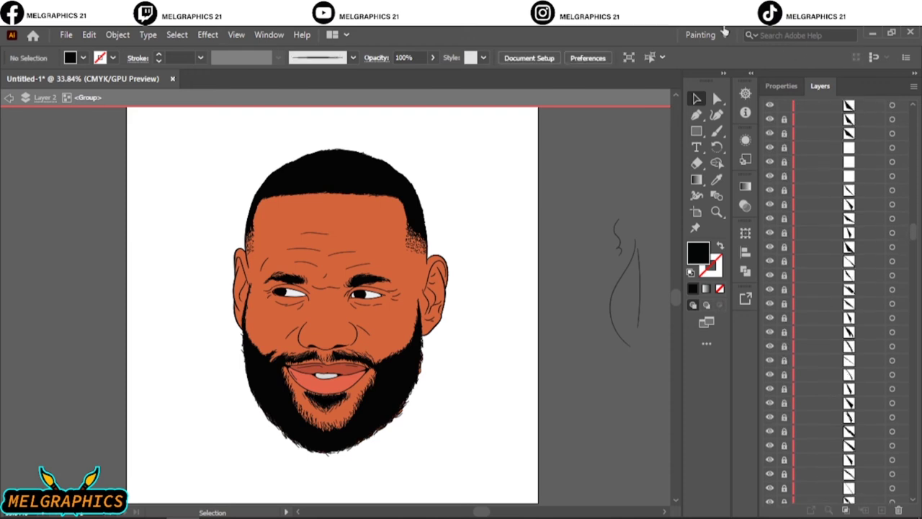
pyautogui.moveTo(793, 467); pyautogui.dragTo(826, 176)
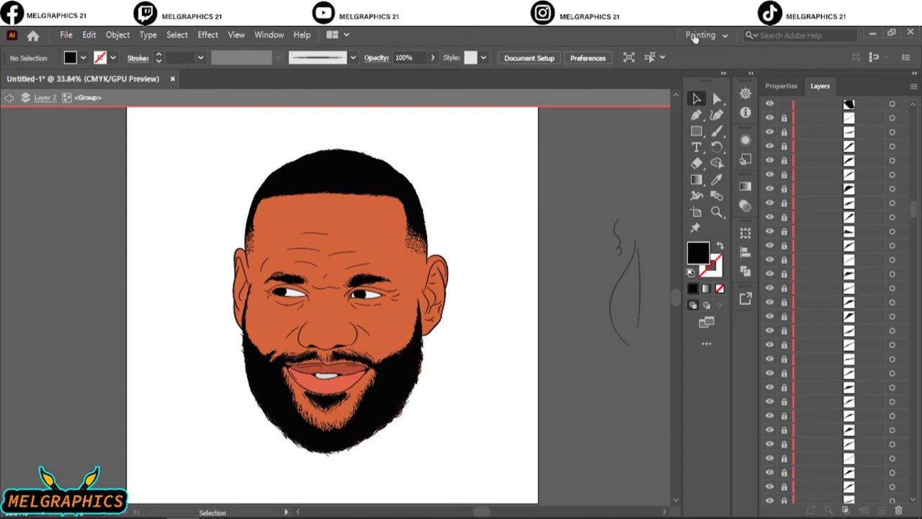
# Redo the lock-column drags so every stroke sublayer ends up locked.
pyautogui.scroll(3, 915, 205)
pyautogui.moveTo(784, 432); pyautogui.dragTo(767, 30)
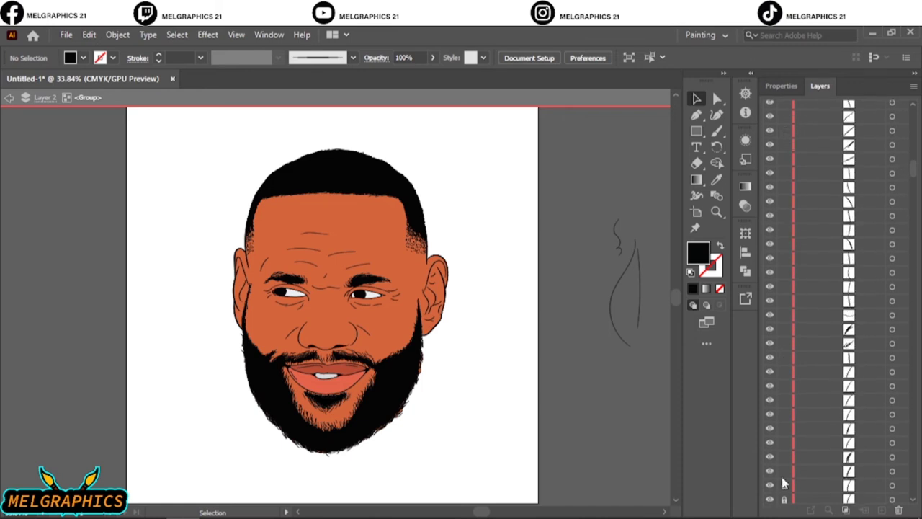
pyautogui.scroll(3, 877, 398)
pyautogui.moveTo(784, 466); pyautogui.dragTo(783, 108)
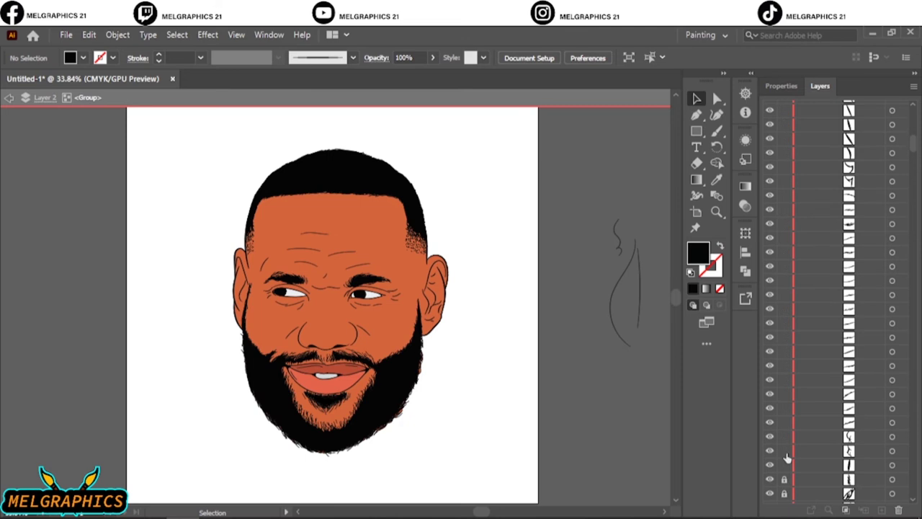
pyautogui.moveTo(784, 457); pyautogui.dragTo(784, 105)
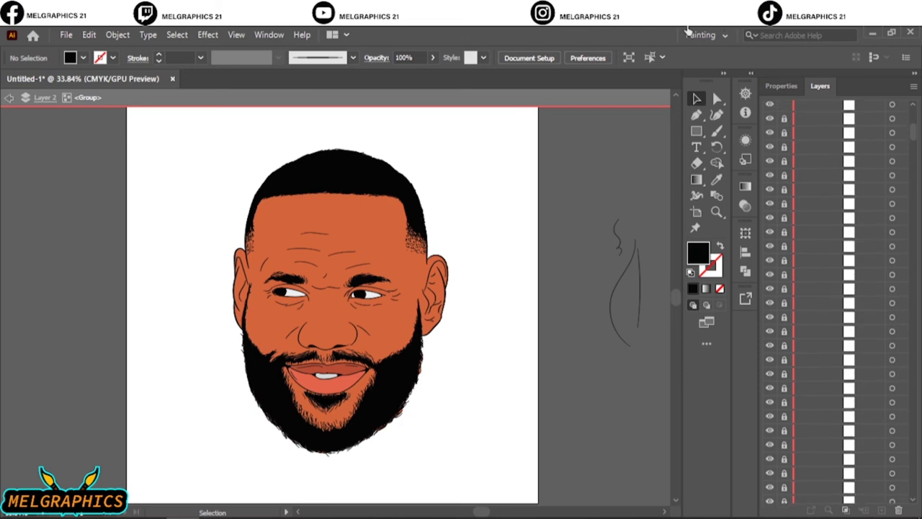
pyautogui.scroll(-1, 442, 410)
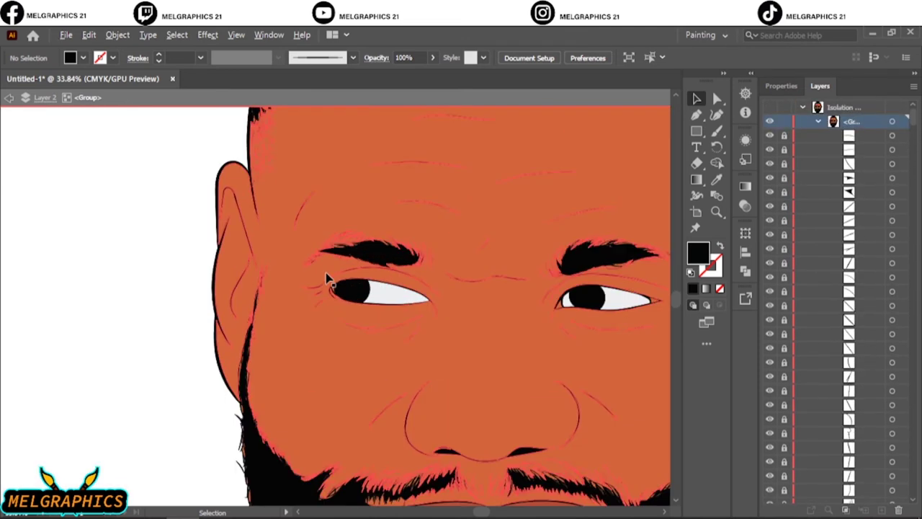
# Sample the red inner-eye-corner colour with the Eyedropper and check the other eye.
pyautogui.scroll(6, 331, 274)
pyautogui.press('i')
pyautogui.click(648, 352)
pyautogui.hotkey('ctrl', '0')
pyautogui.press('v')
pyautogui.hotkey('ctrl', 'shift', 'a')
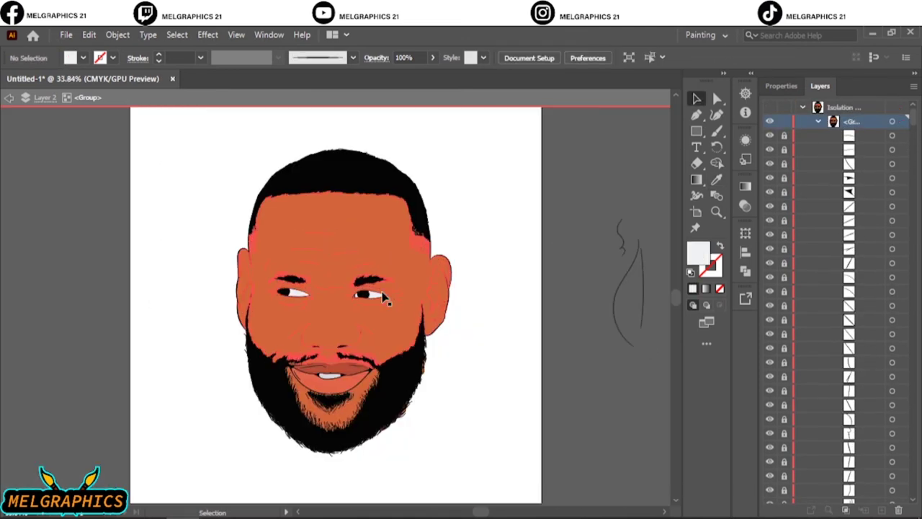
pyautogui.scroll(4, 395, 315)
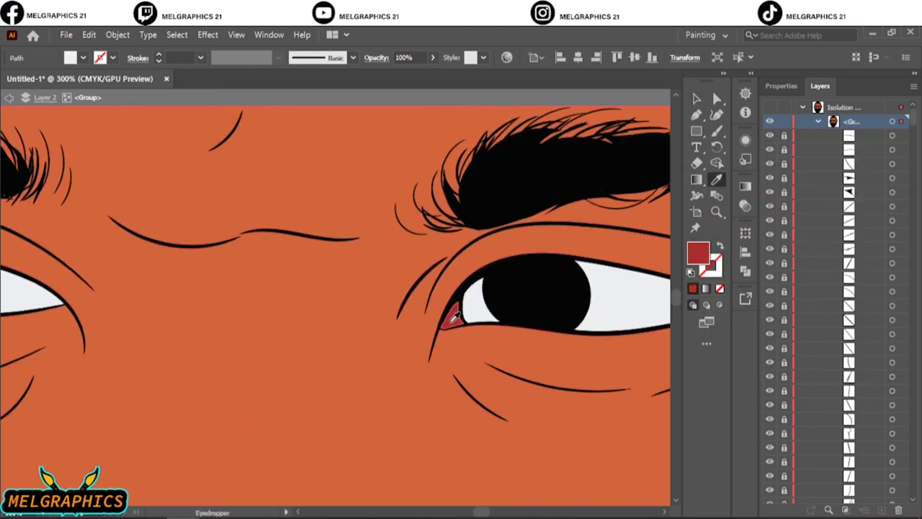
pyautogui.hotkey('ctrl', '0')
# Re-enter the face group and marquee-select chin-edge anchors with Direct Selection.
pyautogui.doubleClick(600, 209)
pyautogui.doubleClick(339, 404)
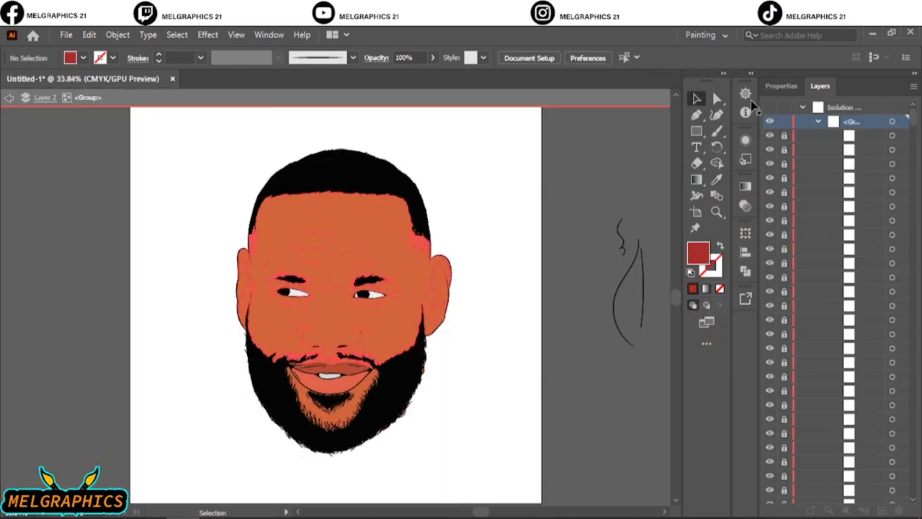
pyautogui.press('a')
pyautogui.scroll(5, 231, 344)
pyautogui.scroll(-3, 309, 298)
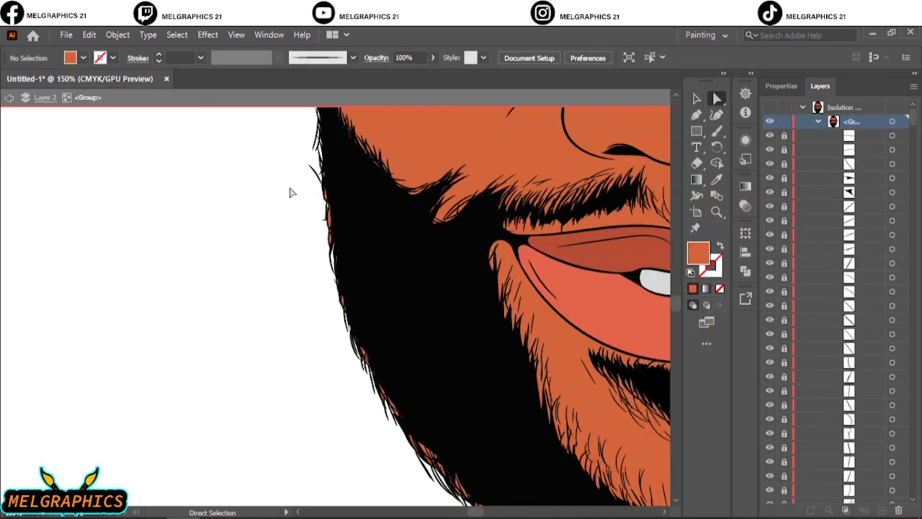
pyautogui.scroll(-3, 289, 192)
pyautogui.moveTo(153, 144); pyautogui.dragTo(343, 413)
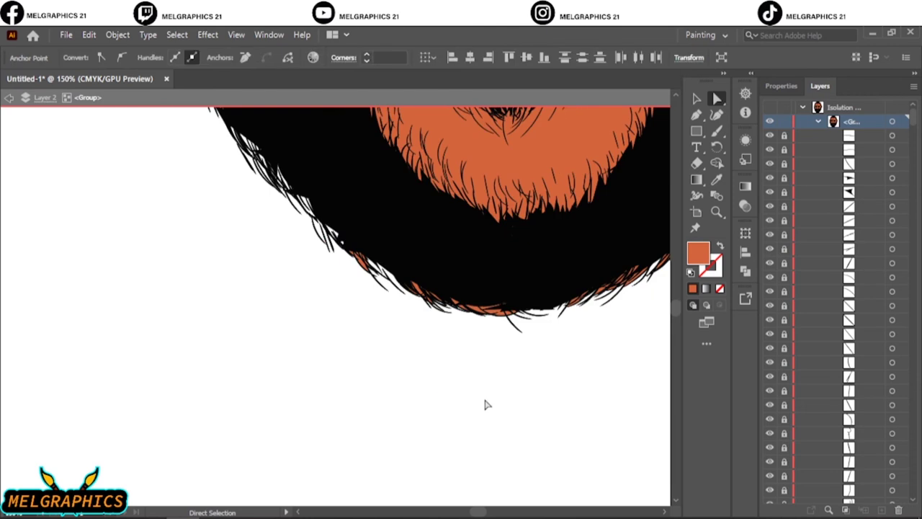
pyautogui.moveTo(128, 305); pyautogui.dragTo(547, 441)
pyautogui.click(548, 441)
# Inspect further beard-edge anchor selections, clearing each afterwards.
pyautogui.scroll(3, 531, 243)
pyautogui.moveTo(531, 242); pyautogui.dragTo(336, 485)
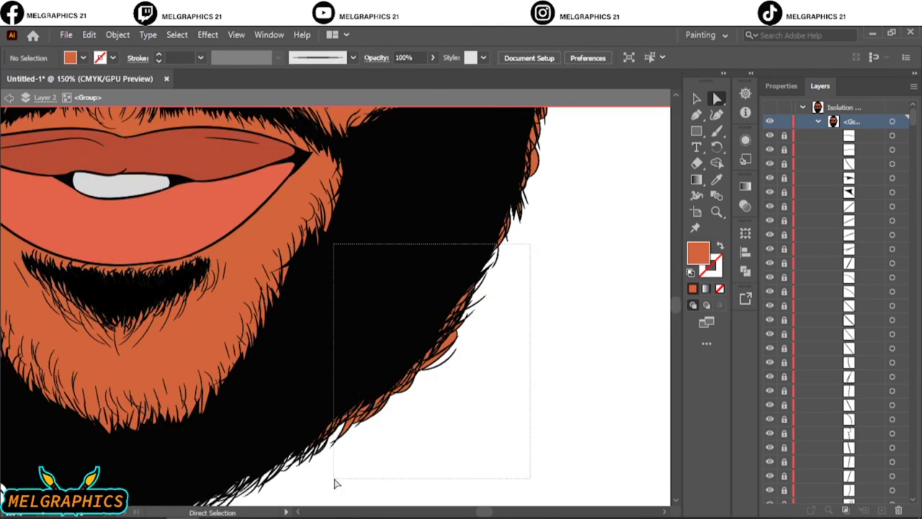
pyautogui.click(588, 273)
pyautogui.scroll(4, 588, 272)
pyautogui.moveTo(556, 190); pyautogui.dragTo(514, 412)
pyautogui.scroll(3, 593, 377)
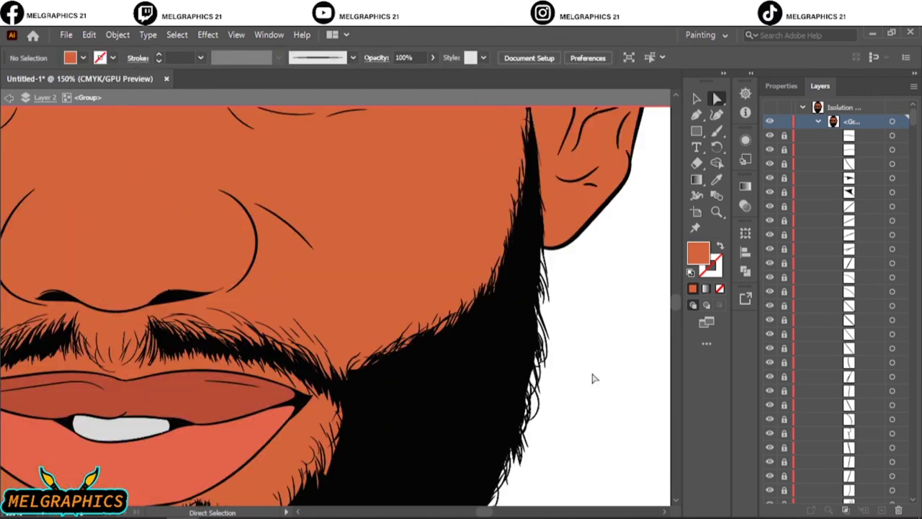
pyautogui.scroll(2, 591, 354)
pyautogui.scroll(-3, 351, 220)
pyautogui.scroll(2, 433, 245)
# Exit isolation mode and duplicate Layer 2 into Layer 2 copy 2.
pyautogui.hotkey('ctrl', '0')
pyautogui.press('v')
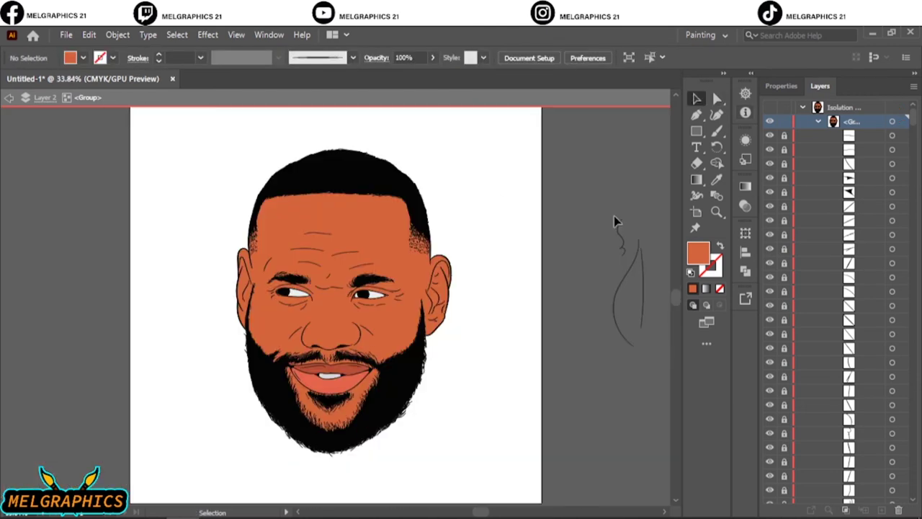
pyautogui.doubleClick(613, 215)
pyautogui.moveTo(883, 491); pyautogui.dragTo(882, 510)
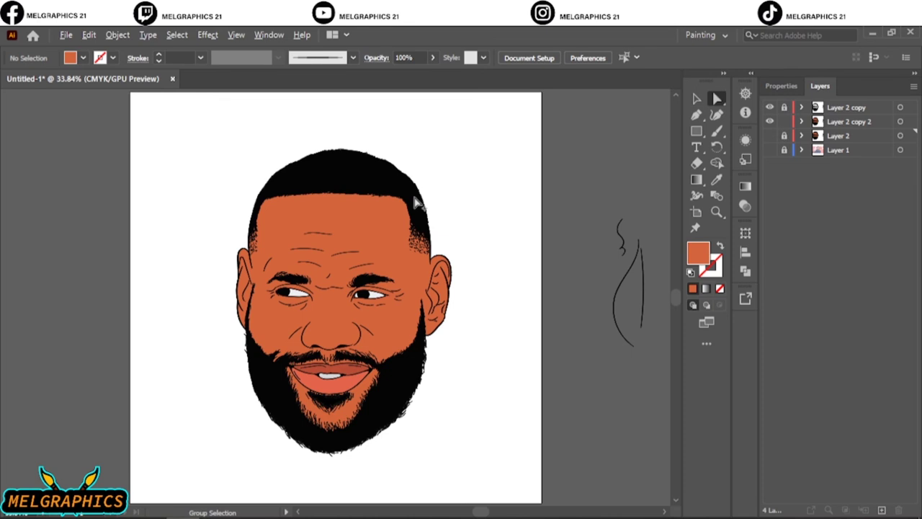
# Marquee-select stray orange anchors around the eyebrow, chin and right mustache, then clear them.
pyautogui.scroll(2, 381, 226)
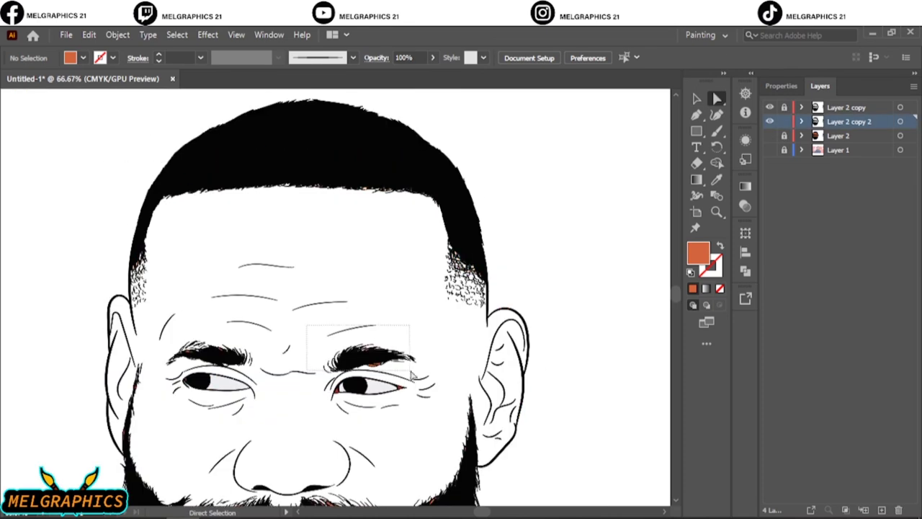
pyautogui.moveTo(412, 375); pyautogui.dragTo(413, 375)
pyautogui.scroll(-5, 325, 288)
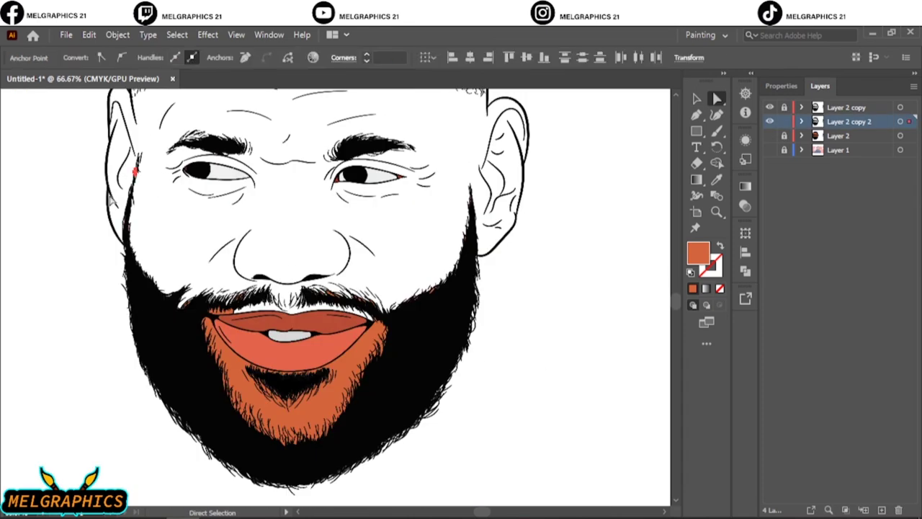
pyautogui.moveTo(552, 153); pyautogui.dragTo(416, 367)
pyautogui.scroll(3, 377, 374)
pyautogui.moveTo(75, 303); pyautogui.dragTo(231, 441)
pyautogui.scroll(2, 188, 288)
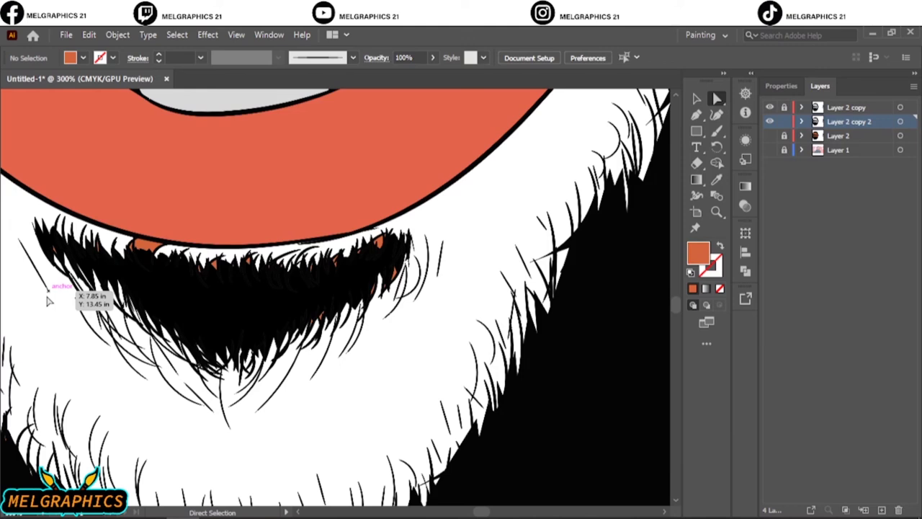
pyautogui.click(167, 292)
pyautogui.moveTo(433, 230); pyautogui.dragTo(317, 321)
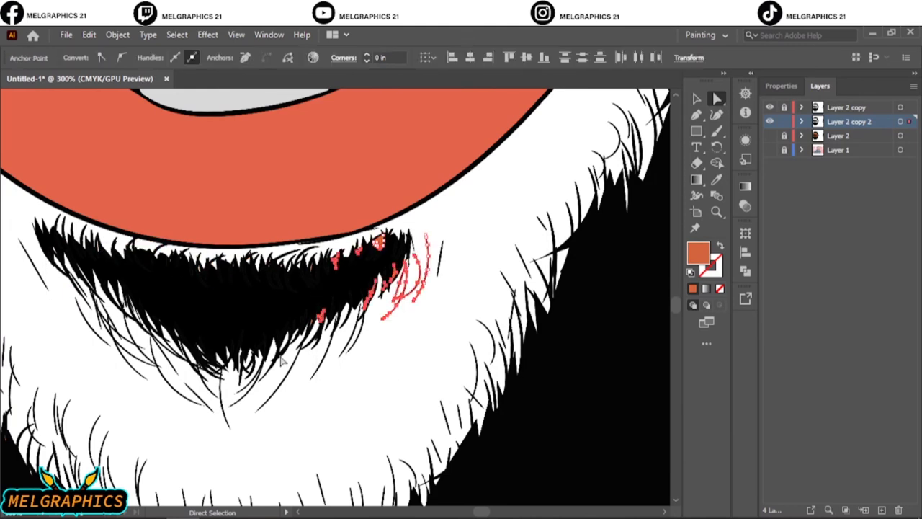
pyautogui.click(282, 362)
pyautogui.scroll(-2, 432, 288)
# Drag the left mustache's orange anchors under the hair strokes and deselect.
pyautogui.moveTo(156, 233)
pyautogui.mouseDown()
pyautogui.moveTo(208, 384)
pyautogui.moveTo(252, 437)
pyautogui.mouseUp()
pyautogui.scroll(3, 209, 375)
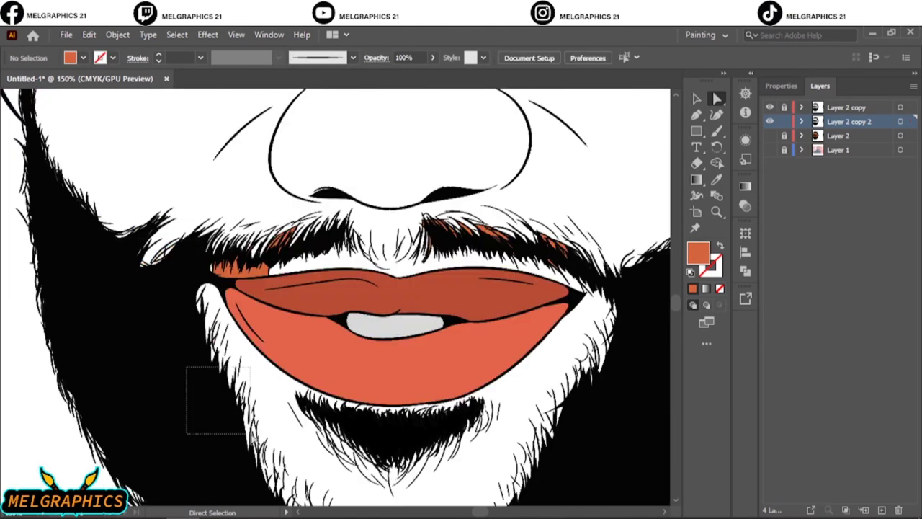
pyautogui.moveTo(180, 253); pyautogui.dragTo(282, 288)
pyautogui.moveTo(238, 268); pyautogui.dragTo(477, 229)
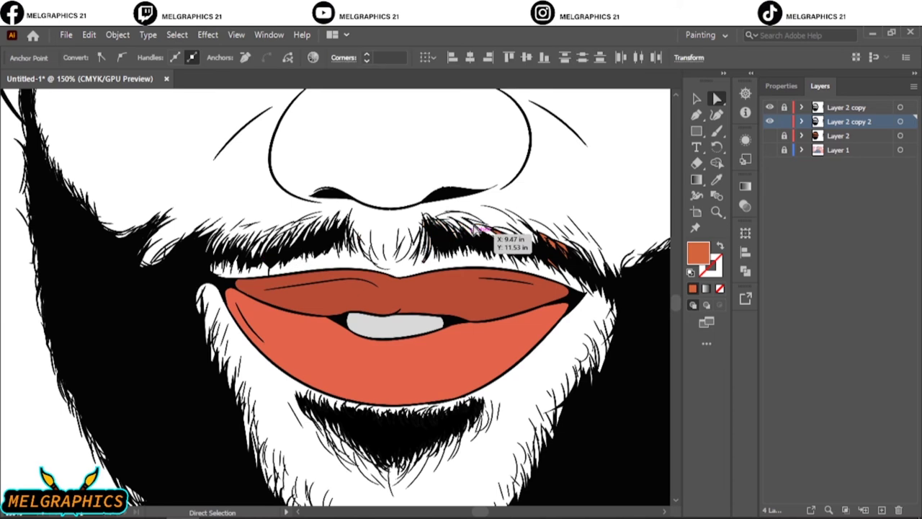
pyautogui.hotkey('ctrl', 'shift', 'a')
pyautogui.hotkey('ctrl', '0')
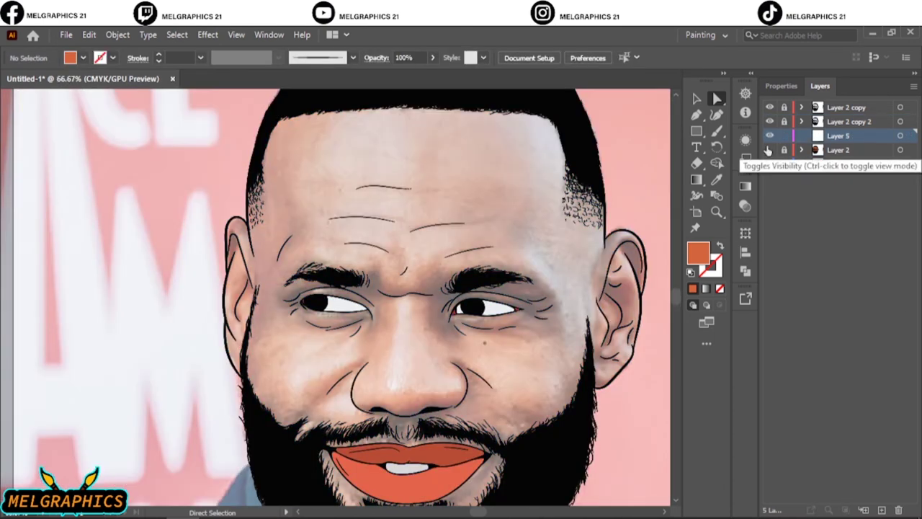
# Change the face fill to a slightly brighter orange skin colour.
pyautogui.click(768, 149)
pyautogui.hotkey('ctrl', '1')
pyautogui.doubleClick(698, 252)
pyautogui.click(646, 230)
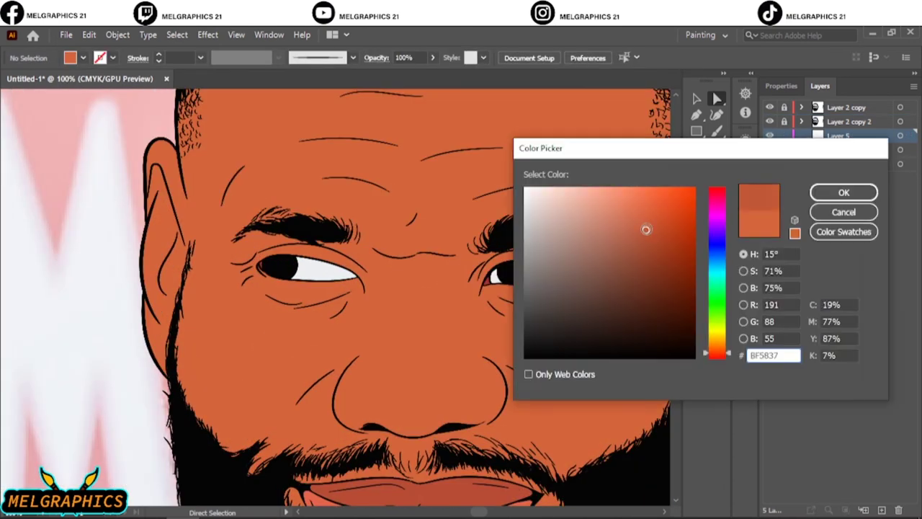
pyautogui.click(844, 193)
pyautogui.doubleClick(698, 253)
pyautogui.click(647, 224)
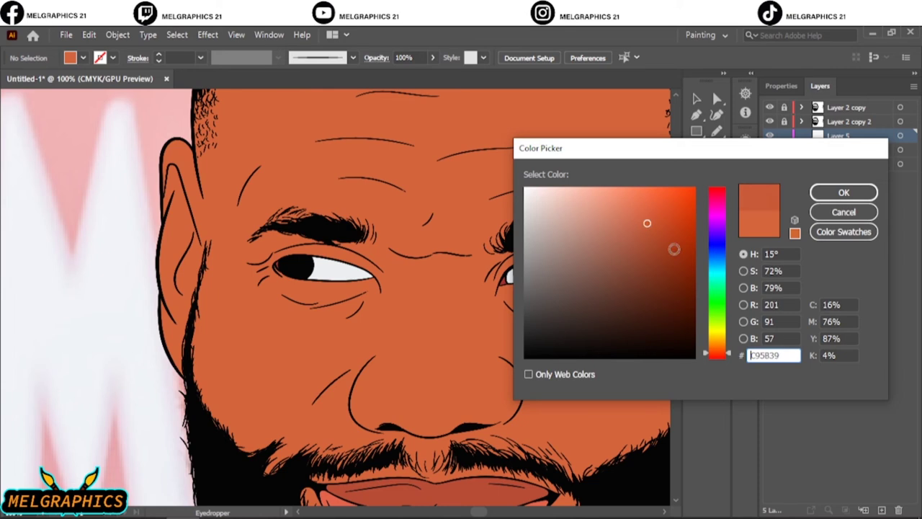
pyautogui.click(844, 192)
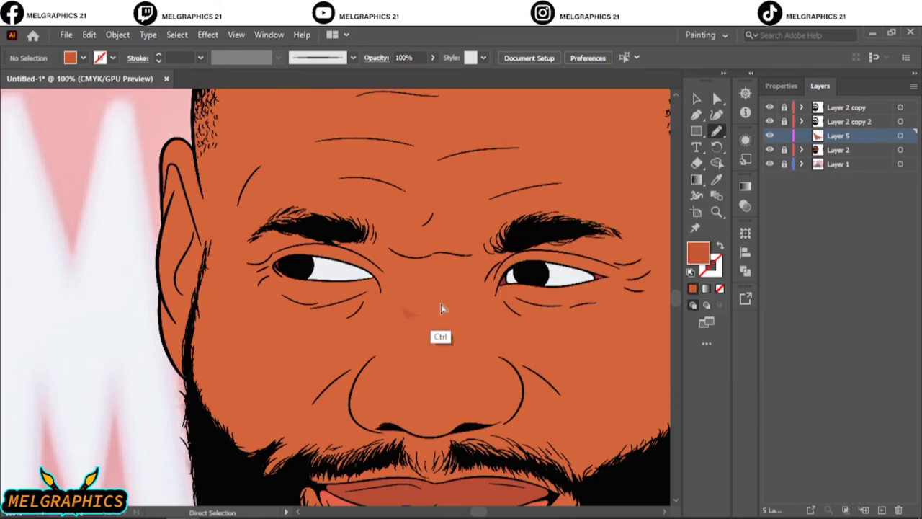
# Draw orange Pencil shapes around the nose, cheek, beard and brow.
pyautogui.click(768, 150)
pyautogui.scroll(3, 358, 453)
pyautogui.scroll(-1, 358, 452)
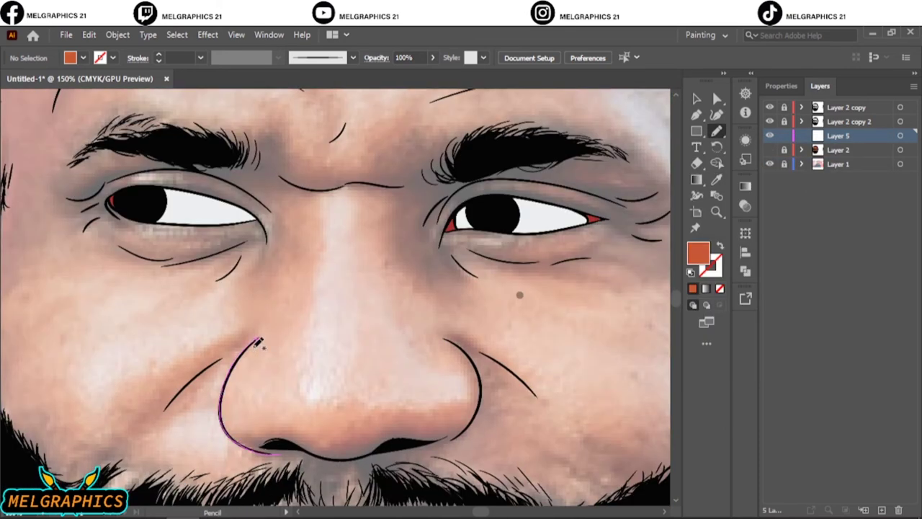
pyautogui.moveTo(475, 390); pyautogui.dragTo(412, 389)
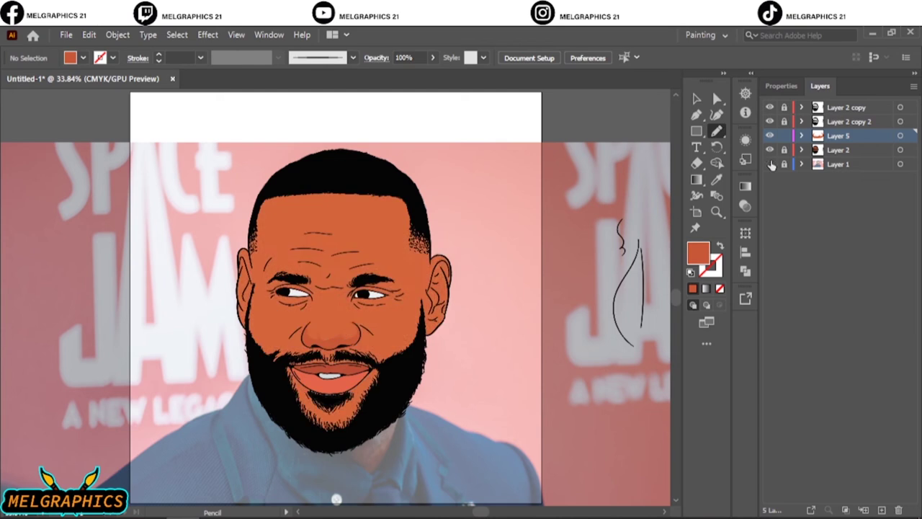
pyautogui.scroll(1, 287, 328)
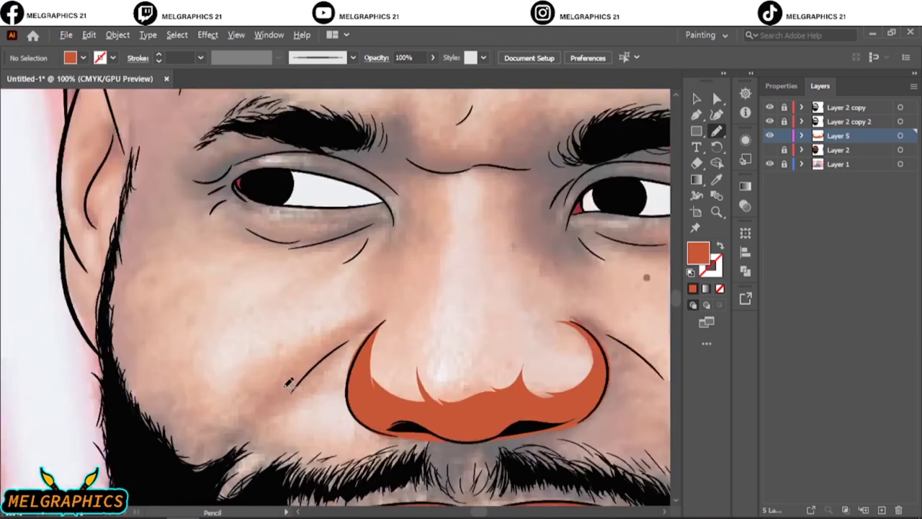
pyautogui.scroll(-1, 360, 274)
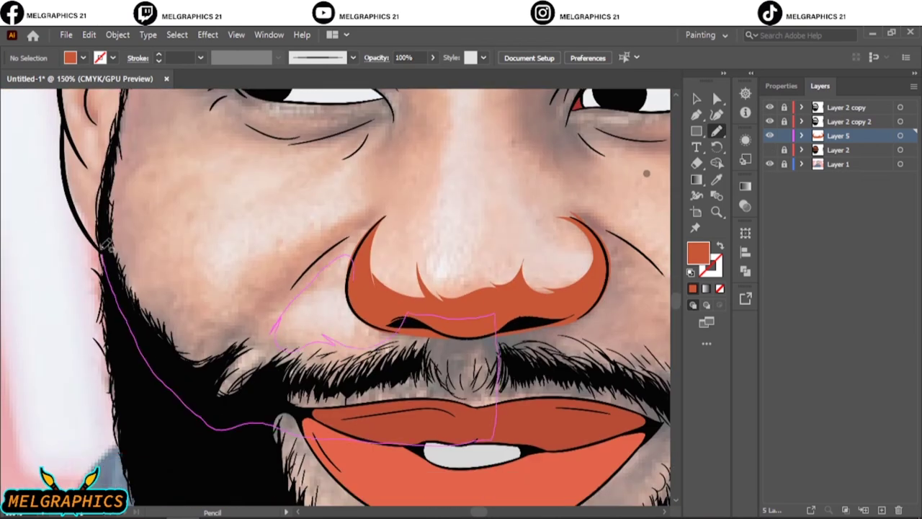
pyautogui.moveTo(360, 258); pyautogui.dragTo(349, 225)
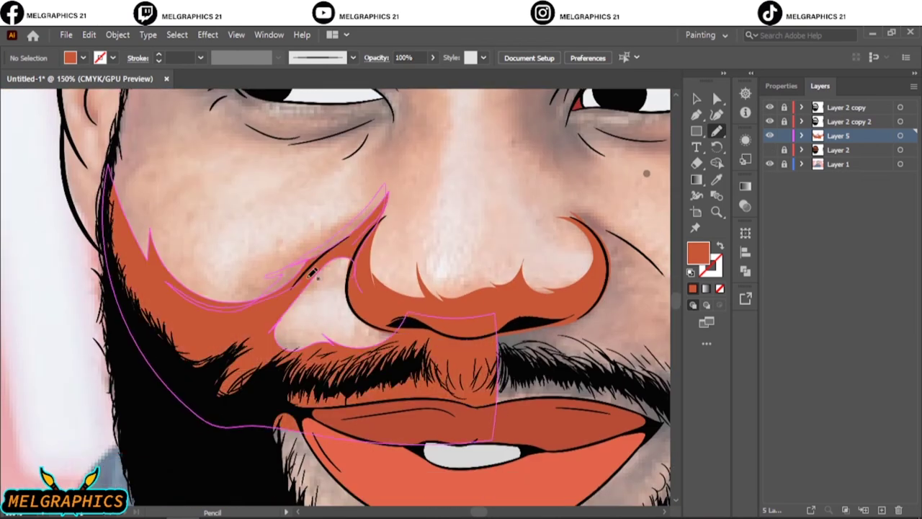
pyautogui.scroll(3, 311, 273)
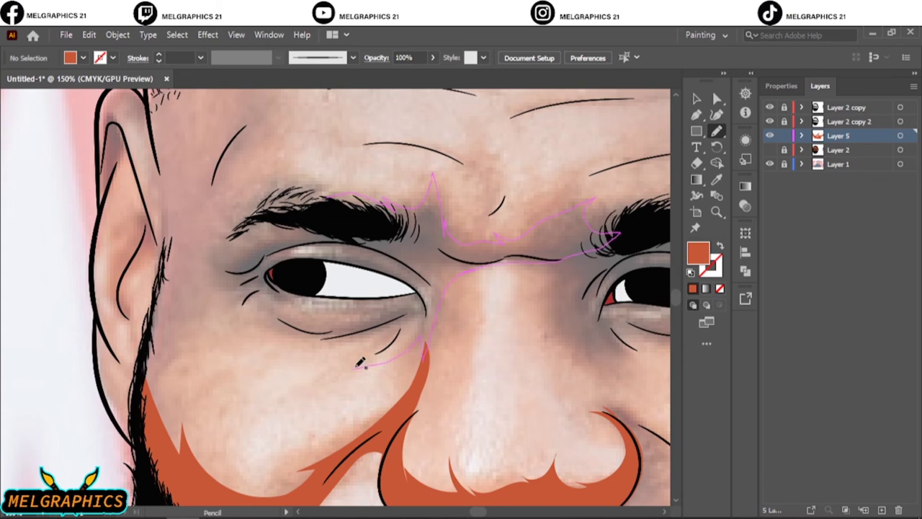
pyautogui.moveTo(313, 334); pyautogui.dragTo(351, 214)
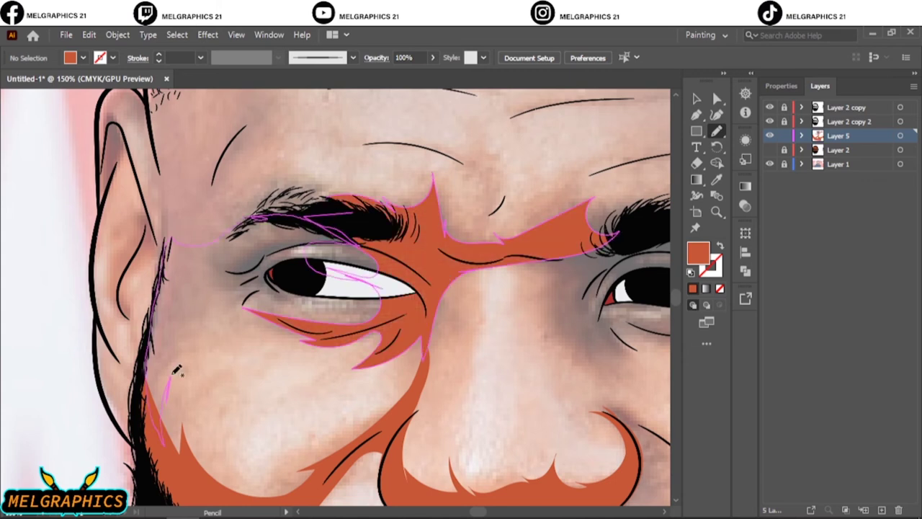
pyautogui.moveTo(387, 285); pyautogui.dragTo(175, 425)
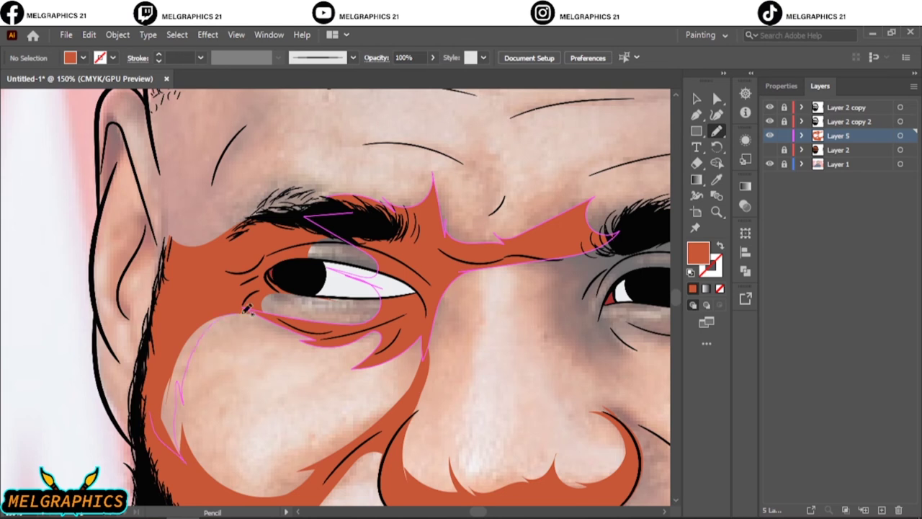
pyautogui.moveTo(248, 309); pyautogui.dragTo(295, 326)
pyautogui.hotkey('ctrl', '0')
# Add orange skin shapes over the forehead, left ear and beard edge.
pyautogui.click(770, 164)
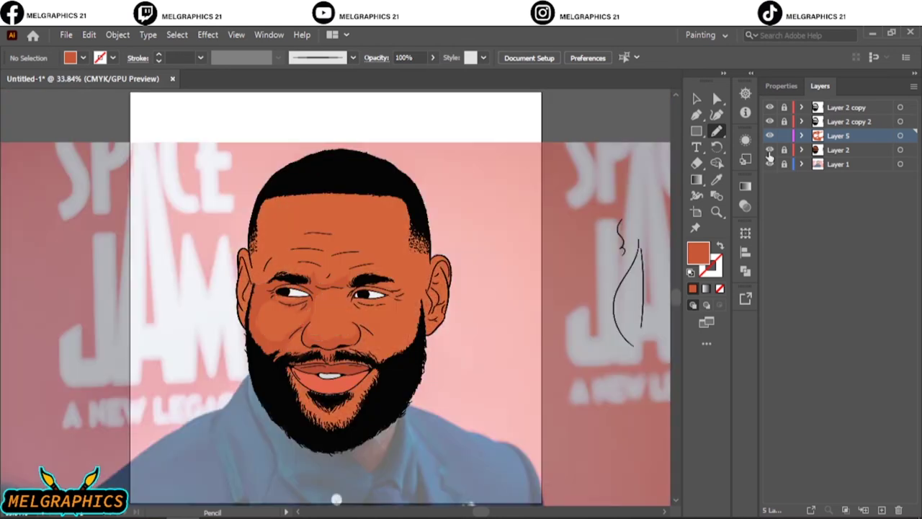
pyautogui.click(770, 149)
pyautogui.hotkey('ctrl', '1')
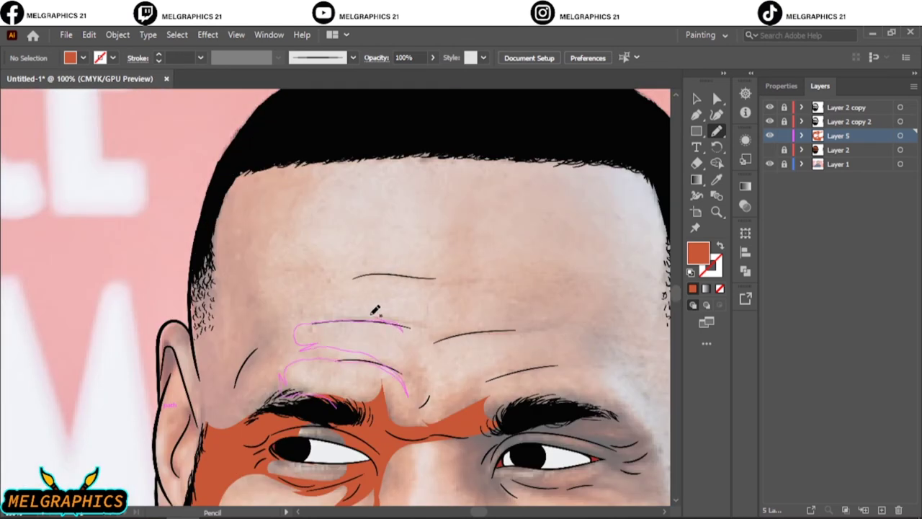
pyautogui.moveTo(201, 342); pyautogui.dragTo(202, 345)
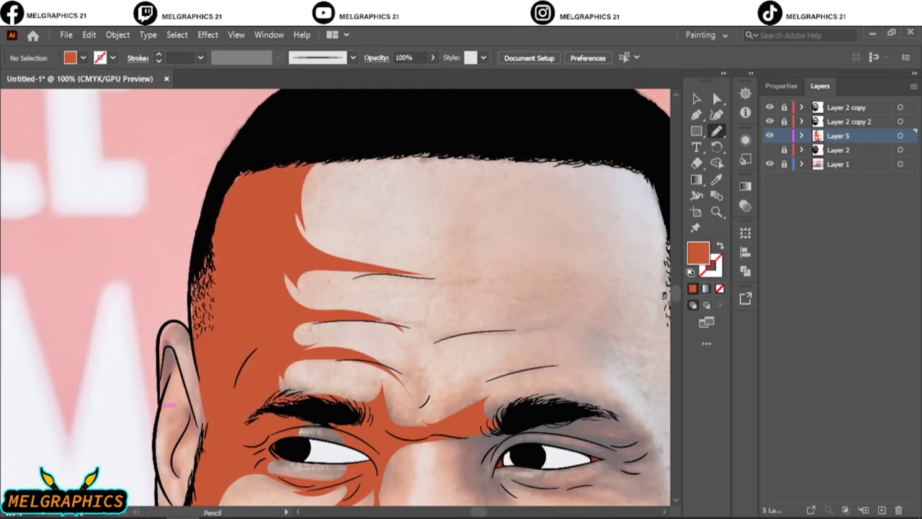
pyautogui.hotkey('ctrl', '=')
pyautogui.scroll(-5, 313, 209)
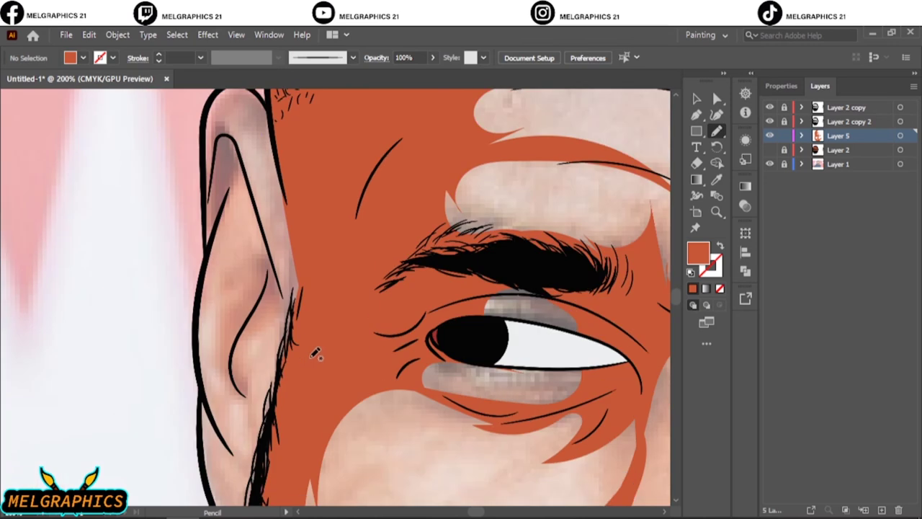
pyautogui.moveTo(311, 301); pyautogui.dragTo(300, 306)
pyautogui.moveTo(206, 140); pyautogui.dragTo(243, 101)
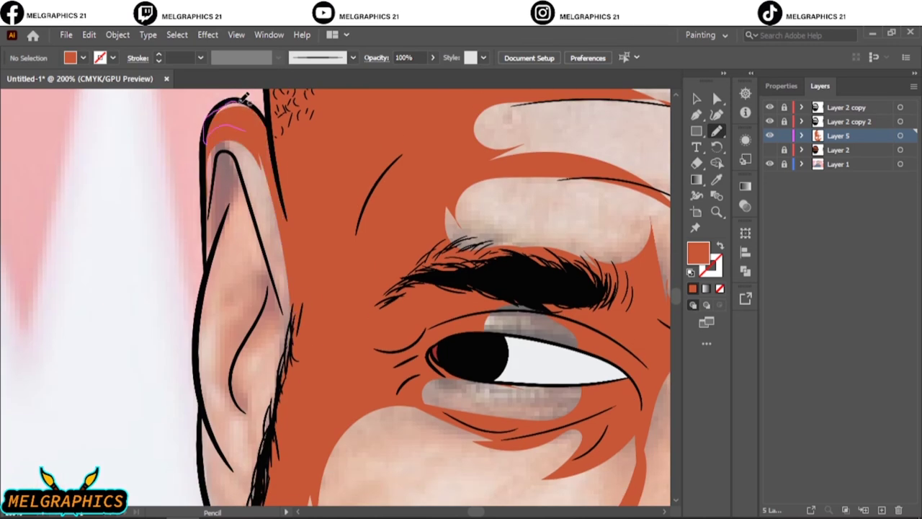
pyautogui.moveTo(253, 429); pyautogui.dragTo(281, 274)
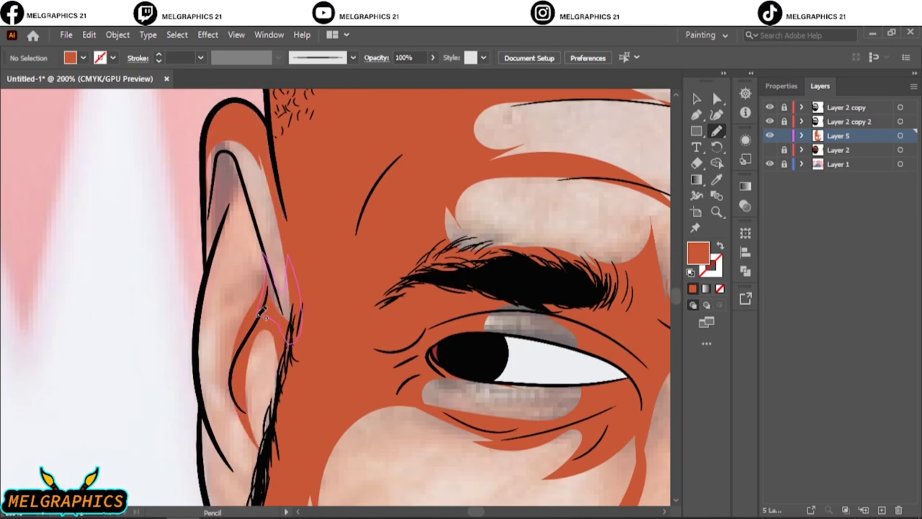
pyautogui.moveTo(241, 175); pyautogui.dragTo(255, 230)
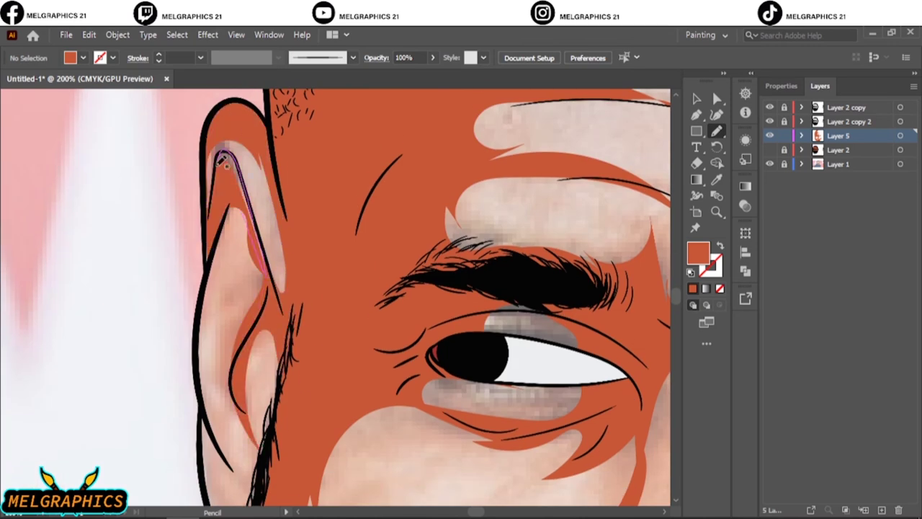
pyautogui.scroll(-5, 220, 158)
pyautogui.moveTo(335, 247); pyautogui.dragTo(294, 285)
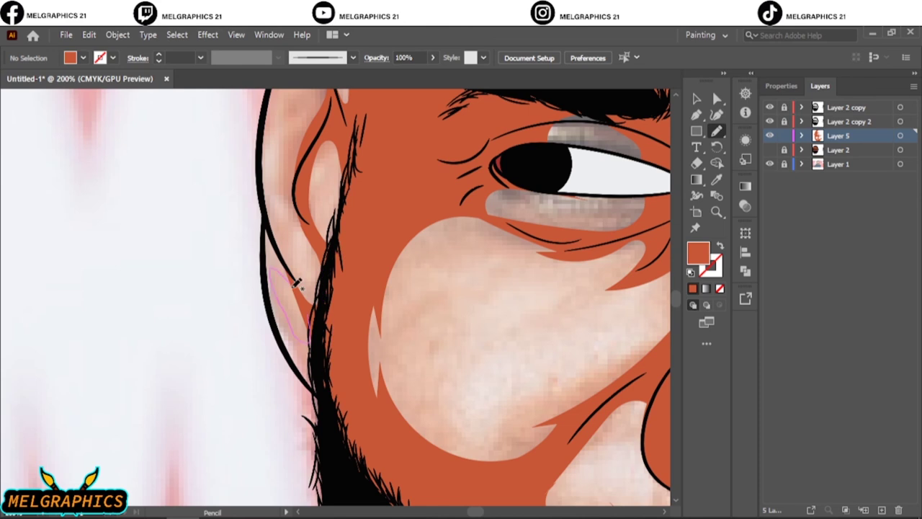
pyautogui.hotkey('ctrl', '0')
# Fill the chin below the lips and beside the beard with orange shapes.
pyautogui.click(770, 164)
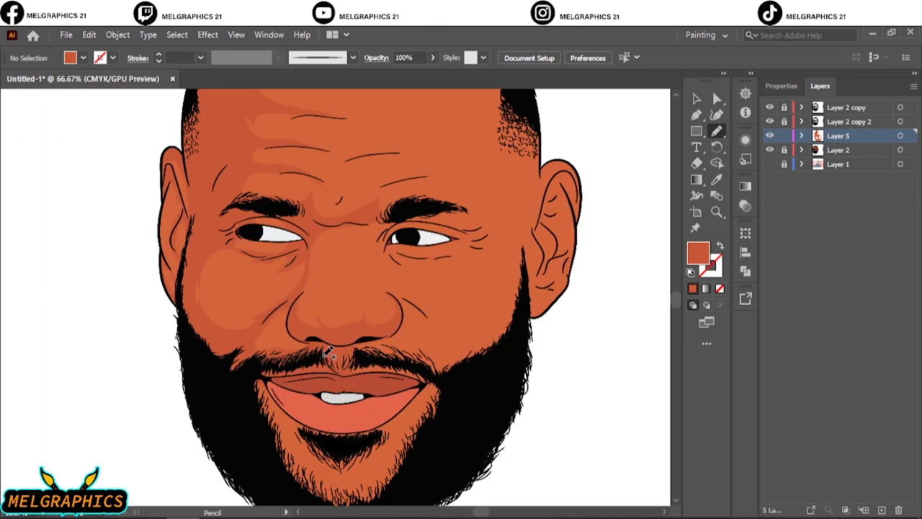
pyautogui.scroll(3, 468, 278)
pyautogui.click(769, 164)
pyautogui.scroll(3, 360, 404)
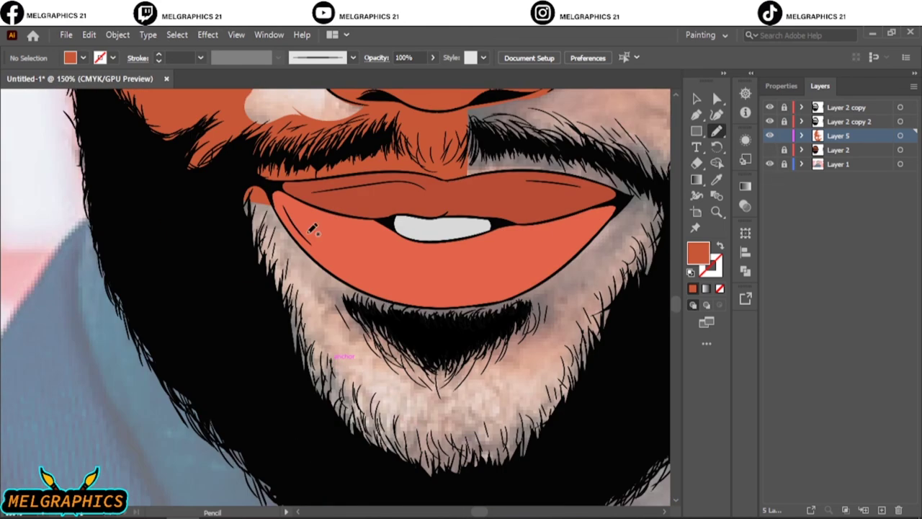
pyautogui.moveTo(303, 231)
pyautogui.mouseDown()
pyautogui.moveTo(418, 425)
pyautogui.moveTo(220, 181)
pyautogui.mouseUp()
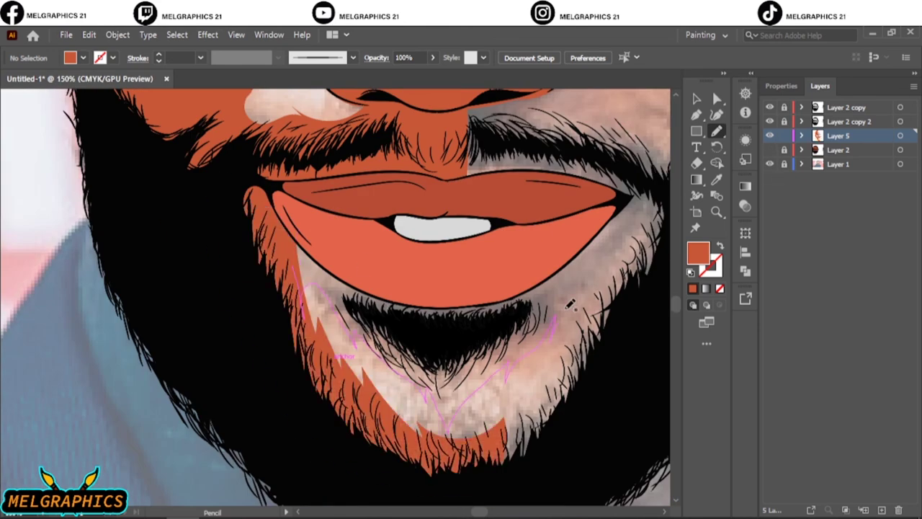
pyautogui.moveTo(433, 225)
pyautogui.mouseDown()
pyautogui.moveTo(436, 216)
pyautogui.moveTo(318, 427)
pyautogui.mouseUp()
pyautogui.hscroll(5, 338, 454)
pyautogui.scroll(-5, 353, 288)
pyautogui.scroll(3, 576, 216)
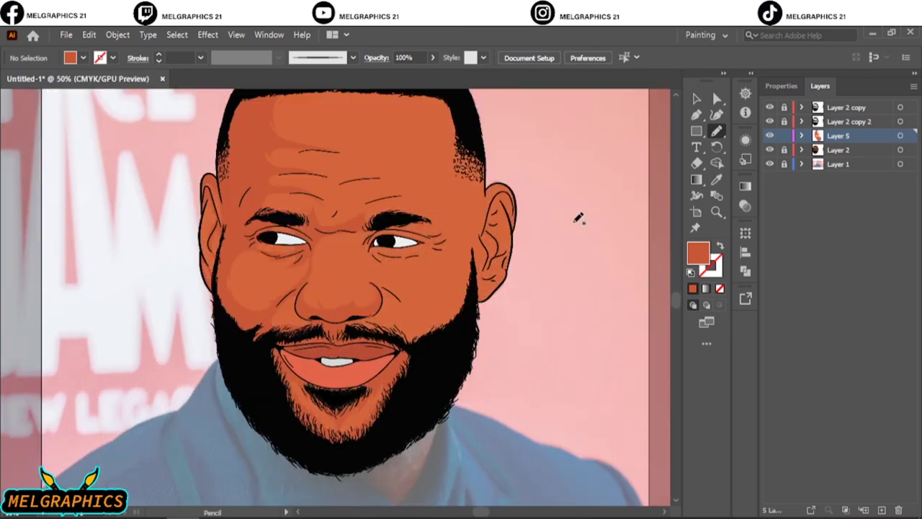
# Fine-tune the skin colours with Edit > Edit Colors > Adjust Colors.
pyautogui.click(88, 35)
pyautogui.click(353, 287)
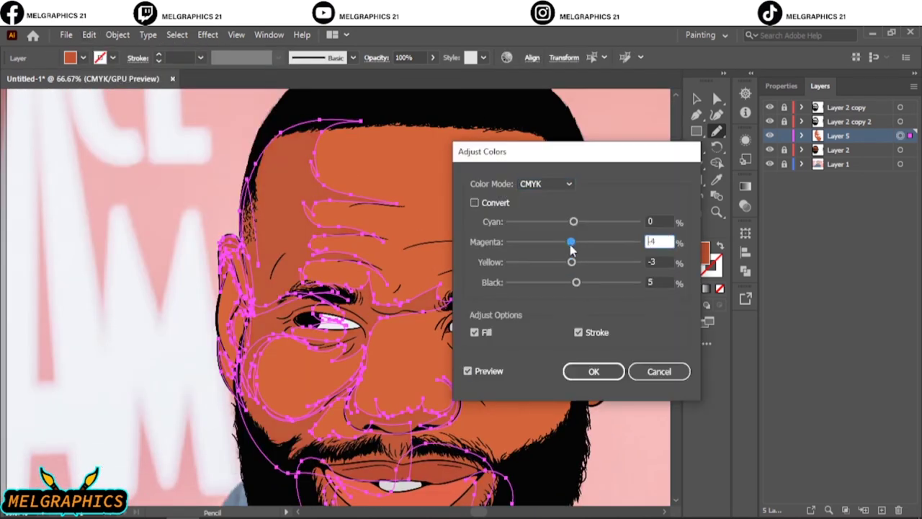
pyautogui.click(590, 372)
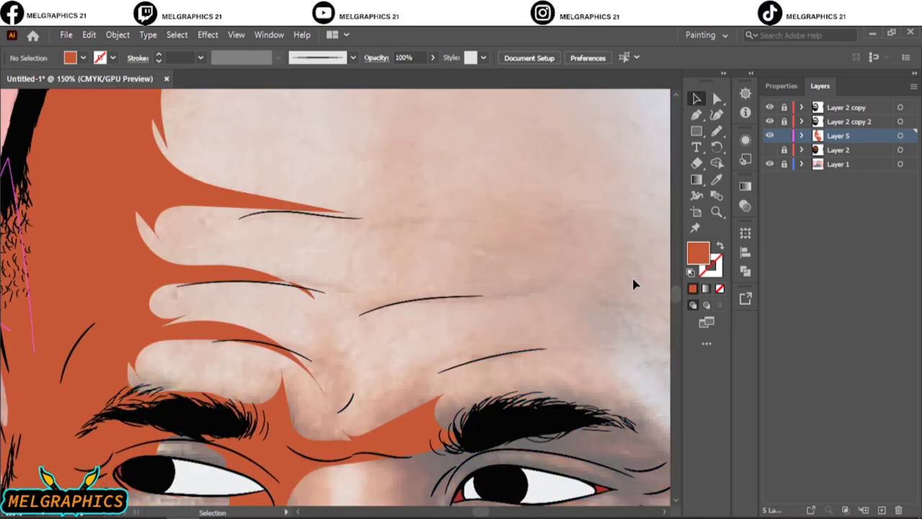
# Draw orange skin shapes over the right cheek, around the right eye, and up the temple.
pyautogui.moveTo(263, 309); pyautogui.dragTo(295, 382)
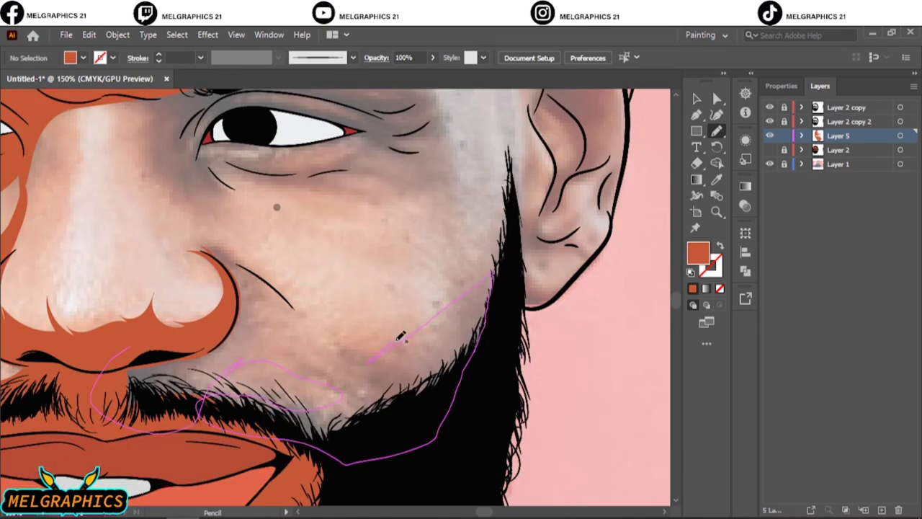
pyautogui.moveTo(213, 315); pyautogui.dragTo(209, 321)
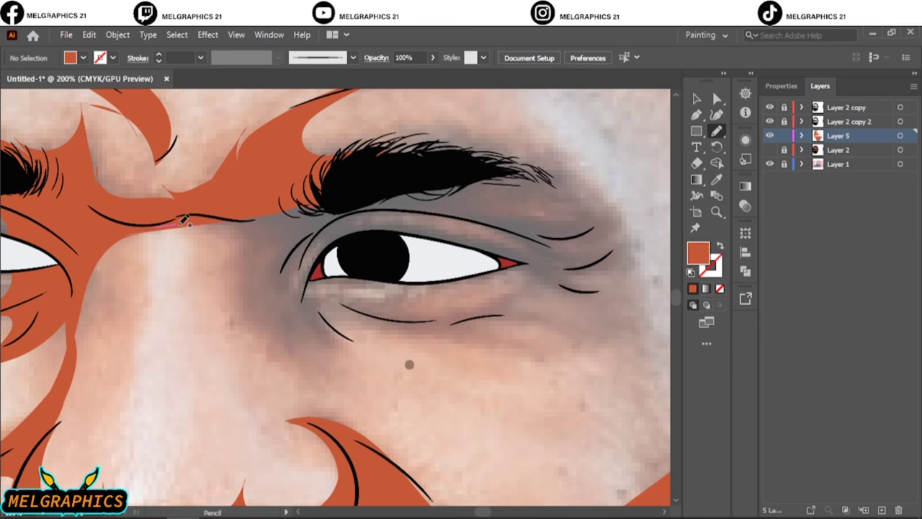
pyautogui.moveTo(356, 216); pyautogui.dragTo(398, 229)
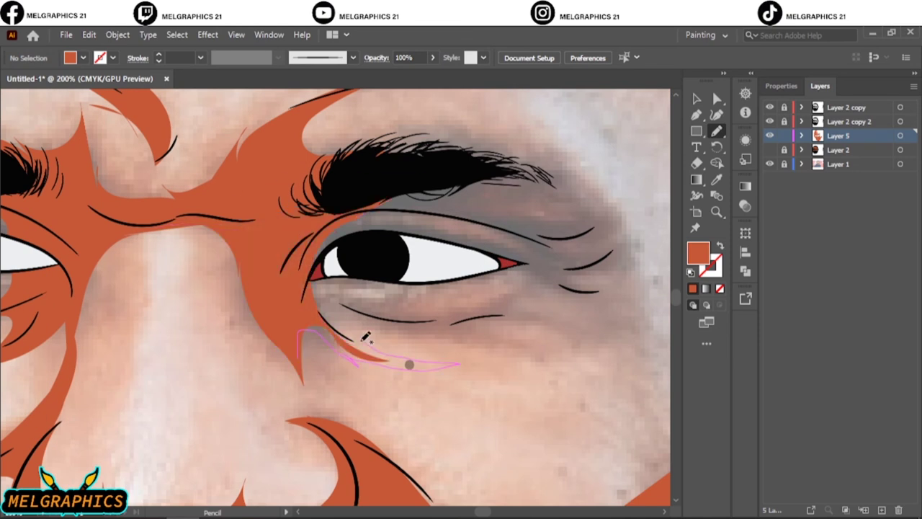
pyautogui.moveTo(366, 337); pyautogui.dragTo(409, 364)
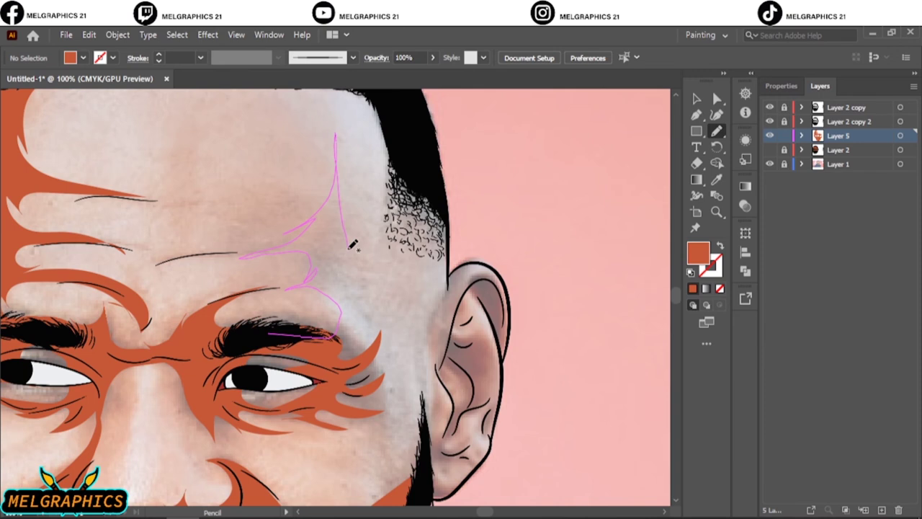
pyautogui.moveTo(289, 424); pyautogui.dragTo(292, 421)
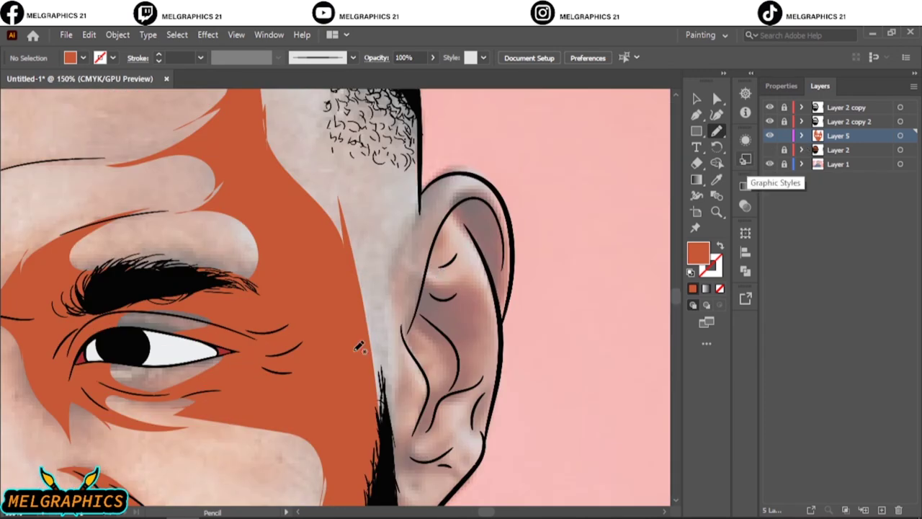
pyautogui.moveTo(368, 390); pyautogui.dragTo(341, 200)
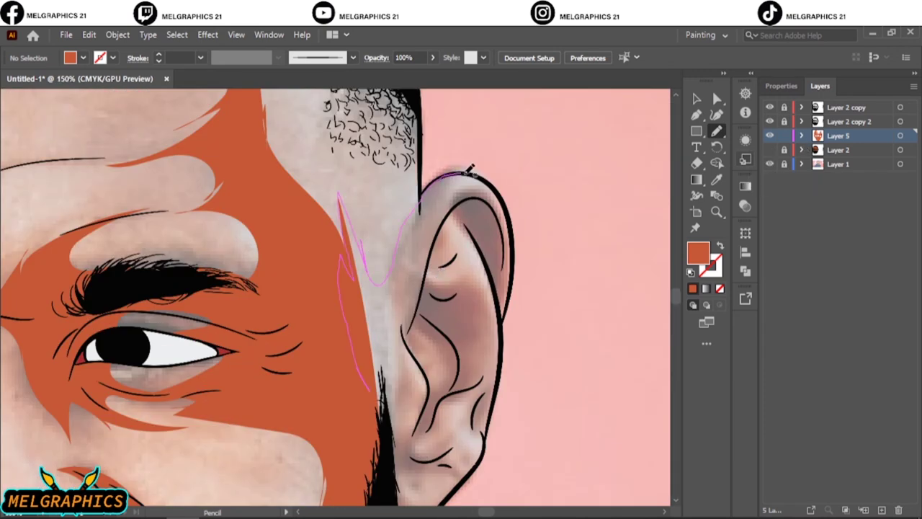
pyautogui.moveTo(393, 447); pyautogui.dragTo(389, 461)
# Zoom in and fill the upper and lower right ear with orange, then fit the artboard.
pyautogui.hotkey('ctrl', '=')
pyautogui.hotkey('ctrl', '=')
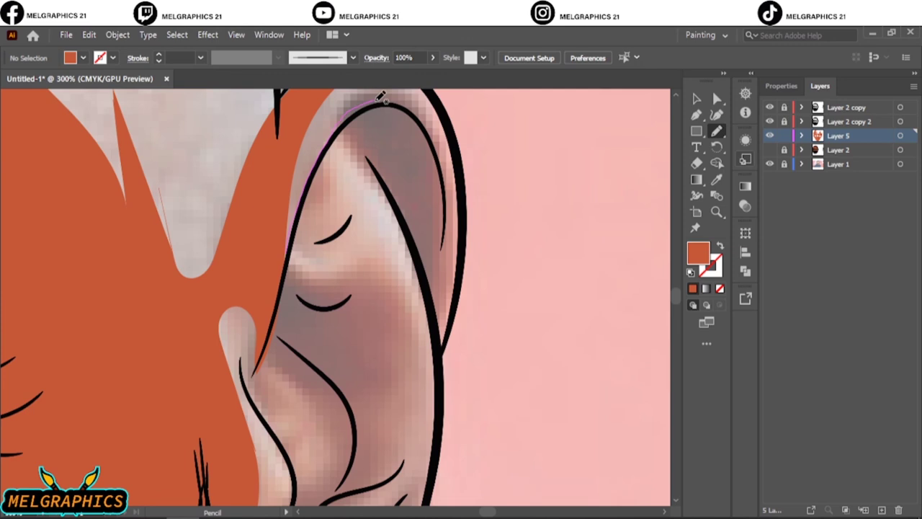
pyautogui.moveTo(279, 243); pyautogui.dragTo(278, 245)
pyautogui.scroll(-3, 277, 207)
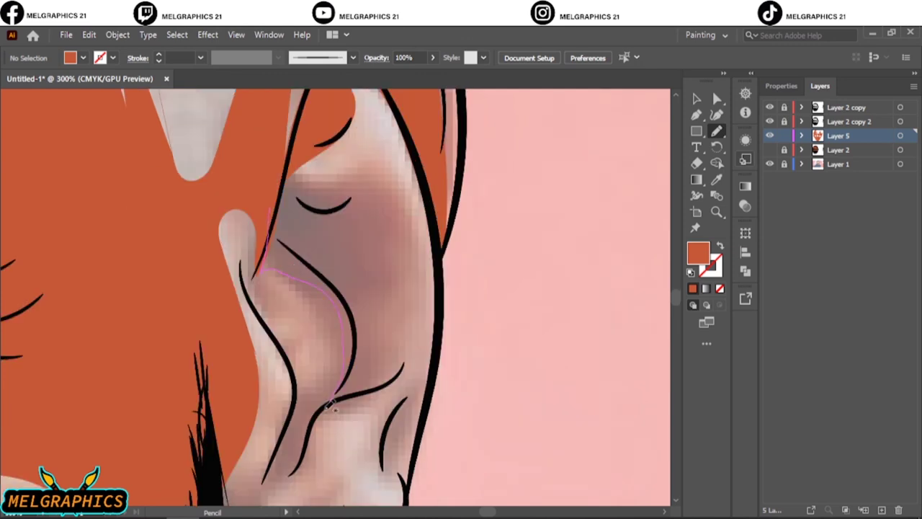
pyautogui.moveTo(401, 298); pyautogui.dragTo(403, 279)
pyautogui.scroll(-5, 324, 288)
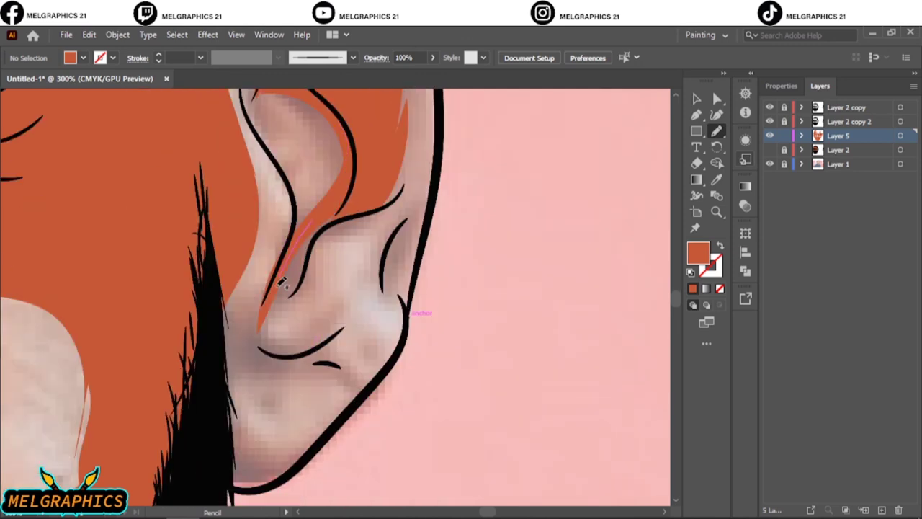
pyautogui.moveTo(234, 255); pyautogui.dragTo(241, 303)
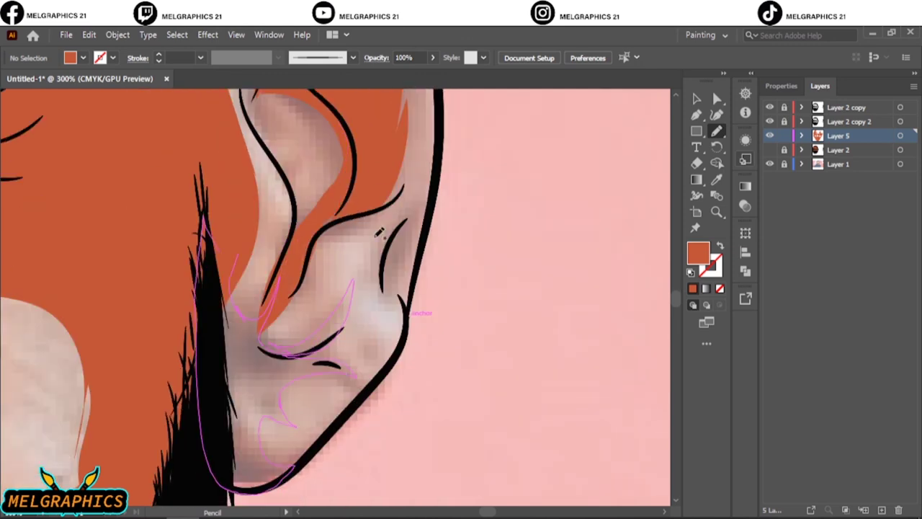
pyautogui.hotkey('ctrl', '0')
# Set a darker reddish-brown fill and add a new layer for the shadows.
pyautogui.click(770, 150)
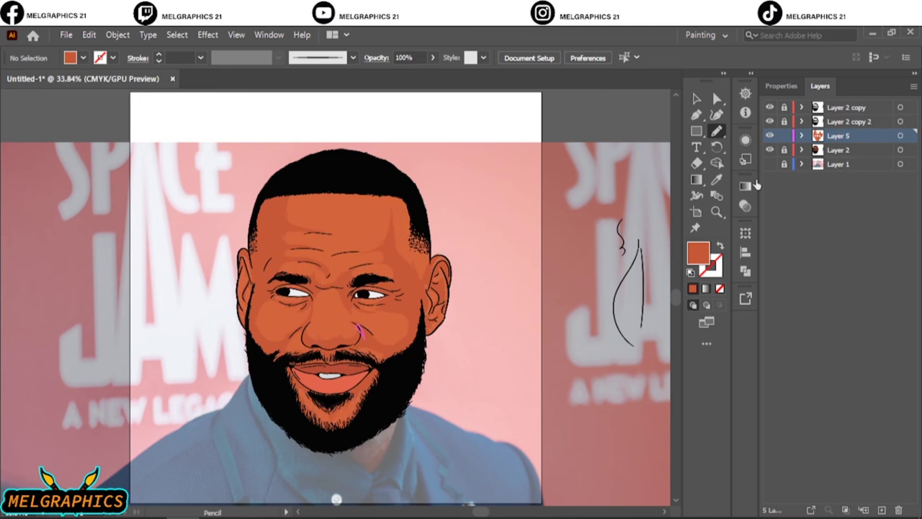
pyautogui.hotkey('ctrl', '+')
pyautogui.hotkey('ctrl', '+')
pyautogui.doubleClick(699, 252)
pyautogui.moveTo(652, 229); pyautogui.dragTo(647, 241)
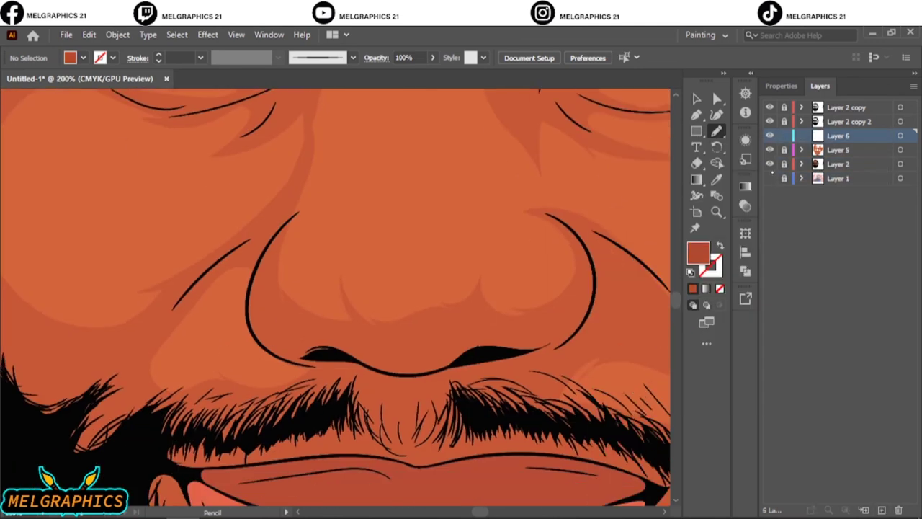
pyautogui.click(770, 178)
pyautogui.click(769, 164)
# Draw dark shading shapes beside and under the nose and around the mustache.
pyautogui.moveTo(249, 292)
pyautogui.mouseDown()
pyautogui.moveTo(268, 310)
pyautogui.moveTo(372, 336)
pyautogui.mouseUp()
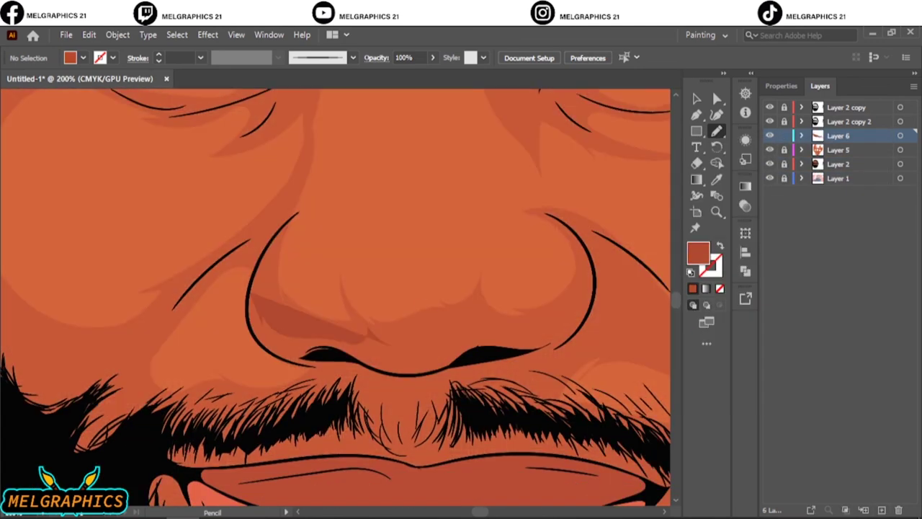
pyautogui.moveTo(141, 277)
pyautogui.mouseDown()
pyautogui.moveTo(374, 320)
pyautogui.moveTo(573, 373)
pyautogui.mouseUp()
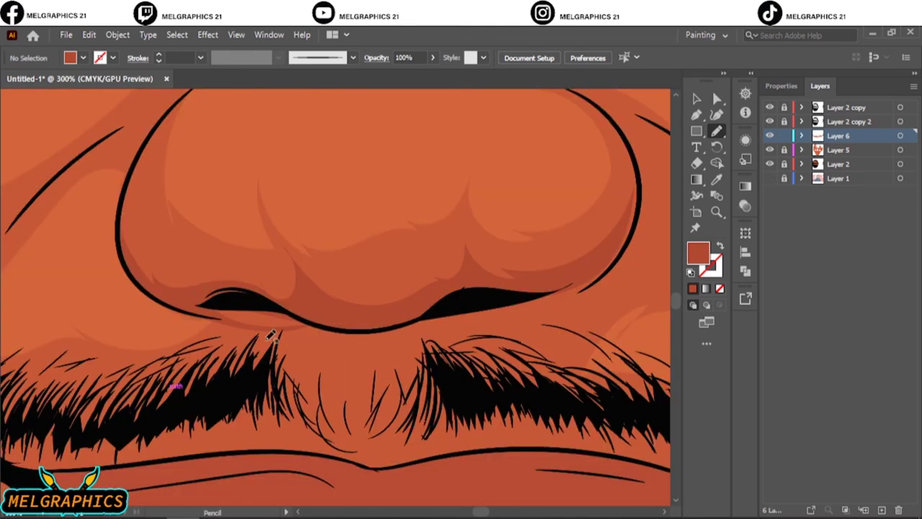
pyautogui.moveTo(194, 290); pyautogui.dragTo(288, 261)
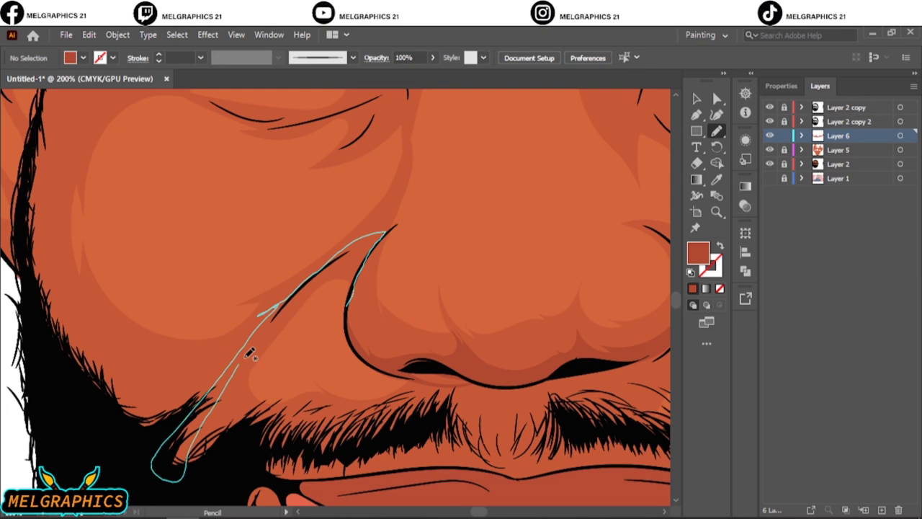
pyautogui.moveTo(276, 306)
pyautogui.mouseDown()
pyautogui.moveTo(252, 360)
pyautogui.moveTo(334, 468)
pyautogui.mouseUp()
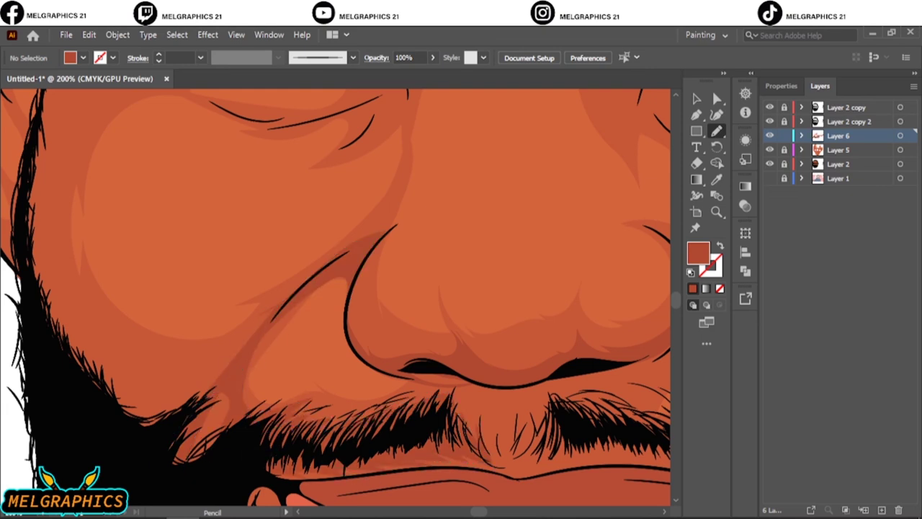
pyautogui.hscroll(5, 378, 448)
pyautogui.moveTo(210, 389); pyautogui.dragTo(215, 388)
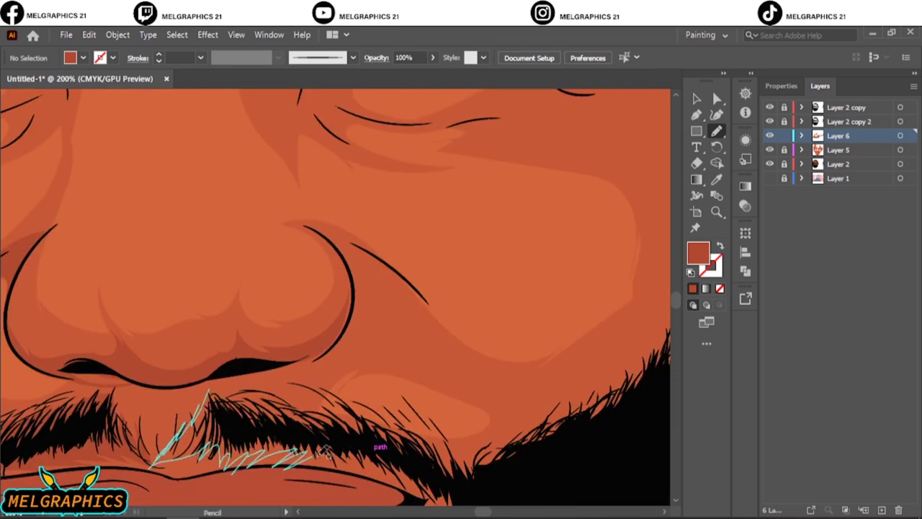
pyautogui.scroll(-3, 215, 388)
pyautogui.hscroll(3, 215, 388)
# Add dark shading from the nose to the mustache, along the beard edge, chin and jaw.
pyautogui.moveTo(251, 352); pyautogui.dragTo(374, 375)
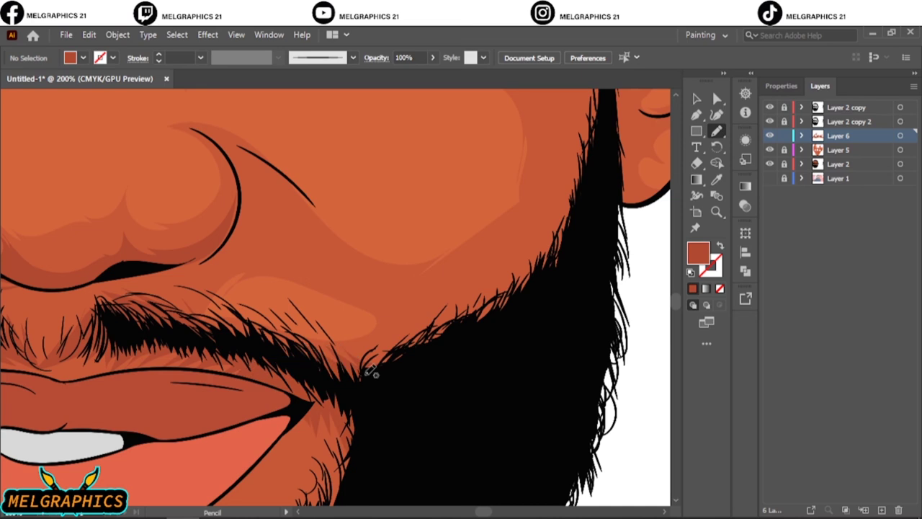
pyautogui.moveTo(240, 200)
pyautogui.mouseDown()
pyautogui.moveTo(358, 375)
pyautogui.moveTo(238, 209)
pyautogui.mouseUp()
pyautogui.moveTo(205, 133); pyautogui.dragTo(425, 290)
pyautogui.hotkey('ctrl', '0')
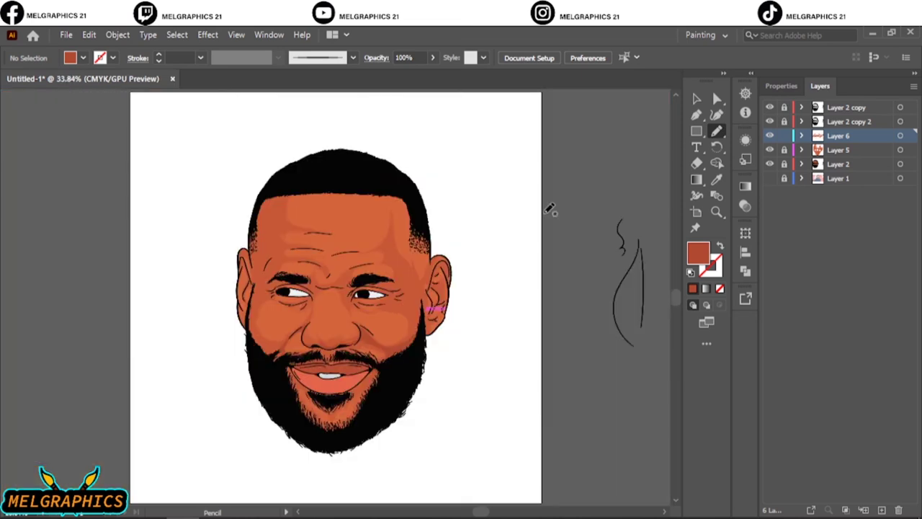
pyautogui.scroll(4, 310, 417)
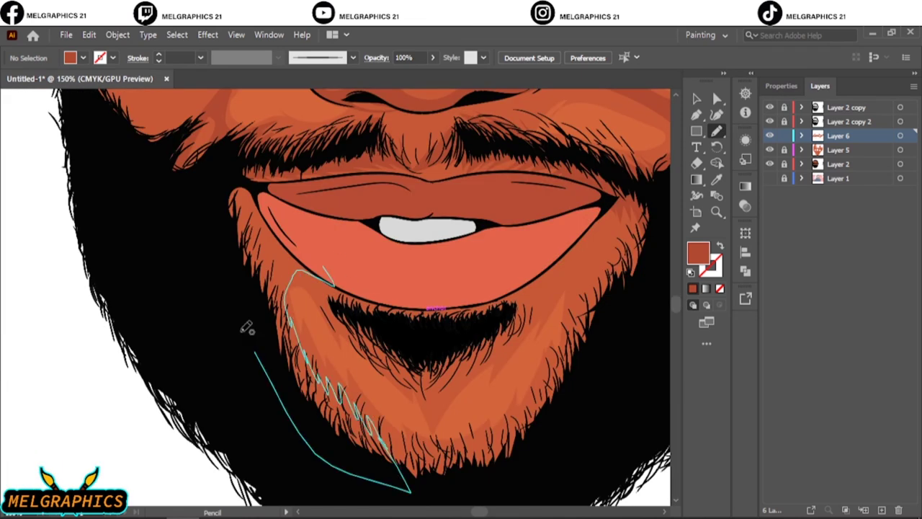
pyautogui.moveTo(292, 321); pyautogui.dragTo(245, 216)
pyautogui.moveTo(383, 452); pyautogui.dragTo(589, 237)
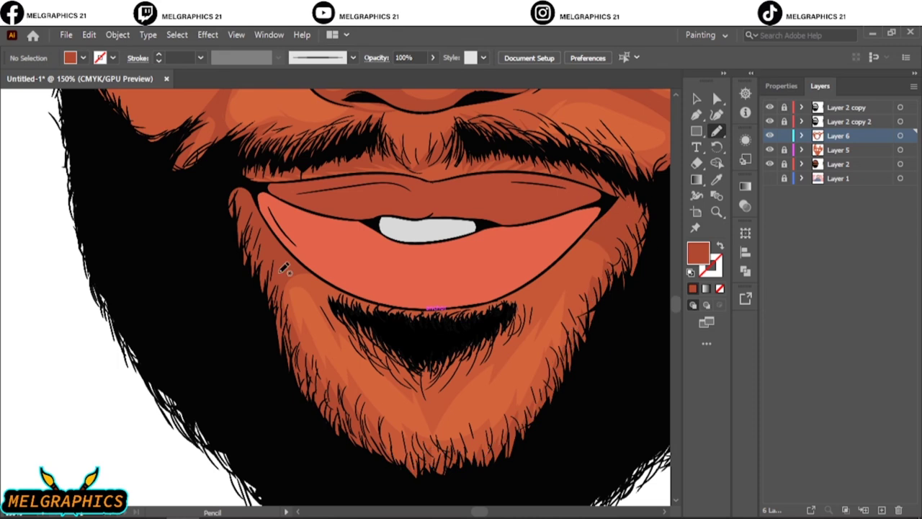
pyautogui.moveTo(284, 263); pyautogui.dragTo(602, 223)
pyautogui.moveTo(389, 446); pyautogui.dragTo(360, 281)
# Shade the left cheek and jaw with darker shapes.
pyautogui.hotkey('ctrl', '0')
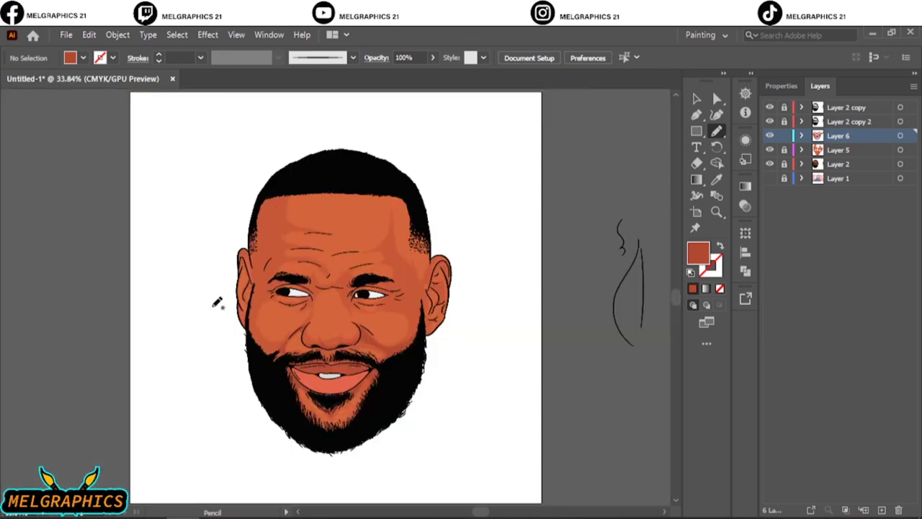
pyautogui.scroll(5, 214, 301)
pyautogui.moveTo(447, 353)
pyautogui.mouseDown()
pyautogui.moveTo(247, 278)
pyautogui.moveTo(407, 410)
pyautogui.mouseUp()
pyautogui.hotkey('ctrl', '0')
pyautogui.scroll(3, 328, 237)
pyautogui.scroll(2, 264, 366)
pyautogui.moveTo(261, 366); pyautogui.dragTo(370, 254)
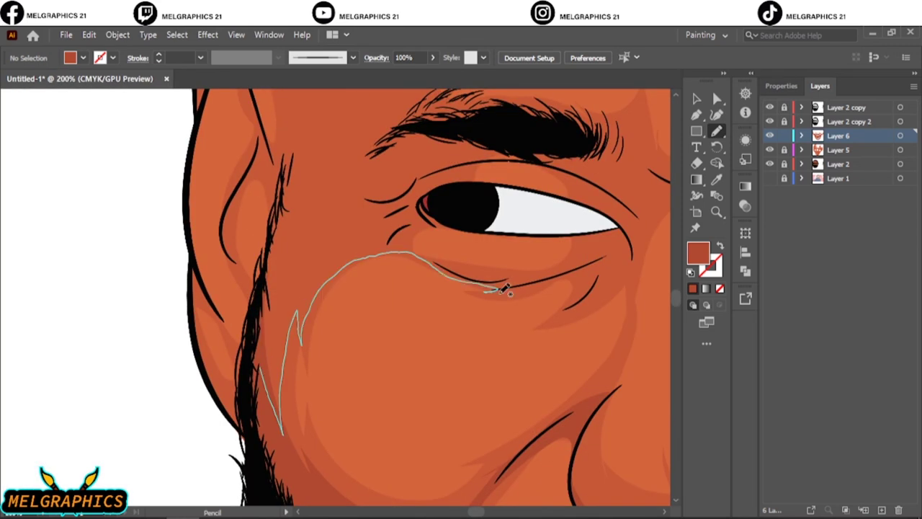
pyautogui.moveTo(507, 290); pyautogui.dragTo(598, 267)
# Add dark shading along the eyebrow, above the eye and below the eye.
pyautogui.hotkey('ctrl', '0')
pyautogui.scroll(5, 547, 166)
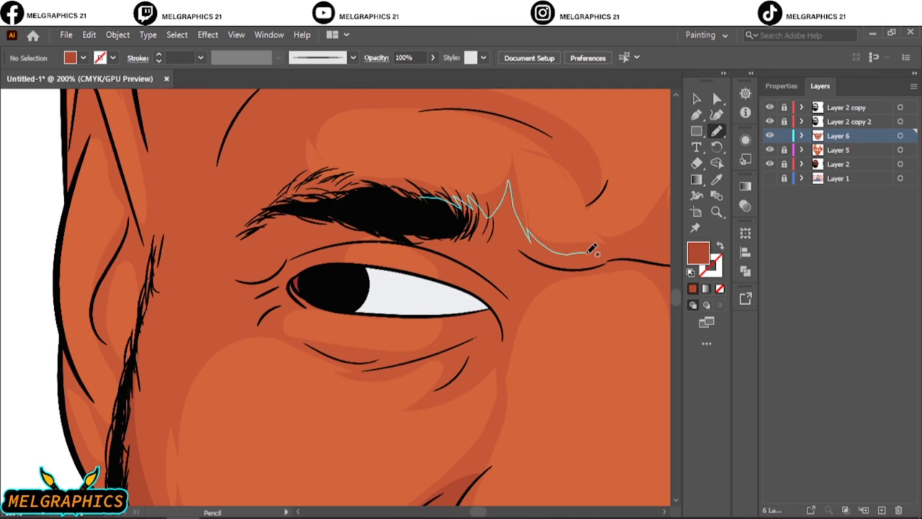
pyautogui.moveTo(587, 252); pyautogui.dragTo(396, 200)
pyautogui.moveTo(469, 245)
pyautogui.mouseDown()
pyautogui.moveTo(470, 273)
pyautogui.moveTo(500, 337)
pyautogui.mouseUp()
pyautogui.hotkey('ctrl', '0')
pyautogui.scroll(3, 377, 233)
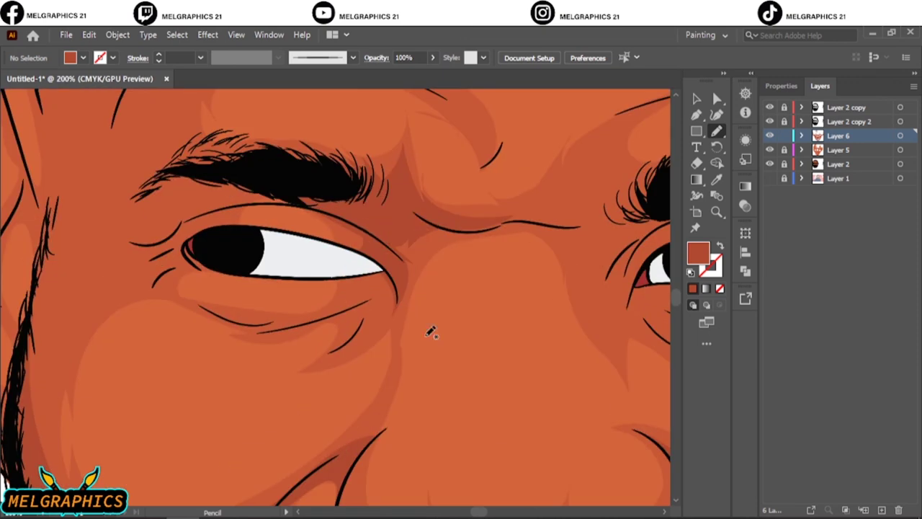
pyautogui.moveTo(258, 334); pyautogui.dragTo(389, 322)
pyautogui.moveTo(330, 443); pyautogui.dragTo(380, 412)
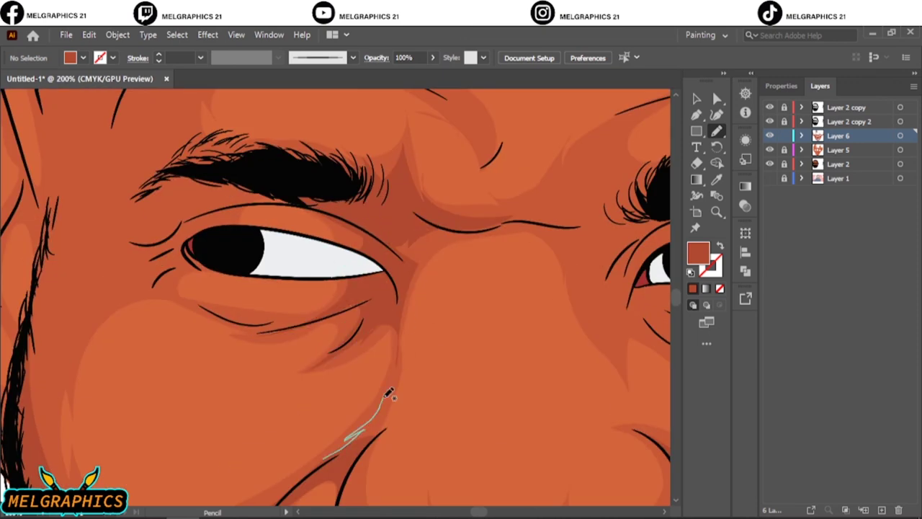
pyautogui.hotkey('ctrl', '0')
pyautogui.scroll(3, 490, 332)
pyautogui.scroll(1, 490, 332)
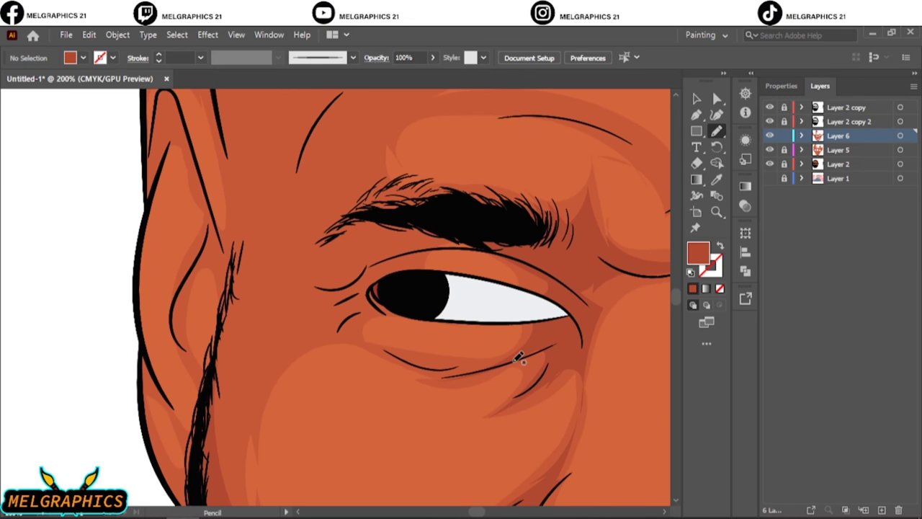
# Shade under, beside and around the eye corner toward the brow.
pyautogui.moveTo(376, 346); pyautogui.dragTo(315, 333)
pyautogui.moveTo(554, 274); pyautogui.dragTo(533, 329)
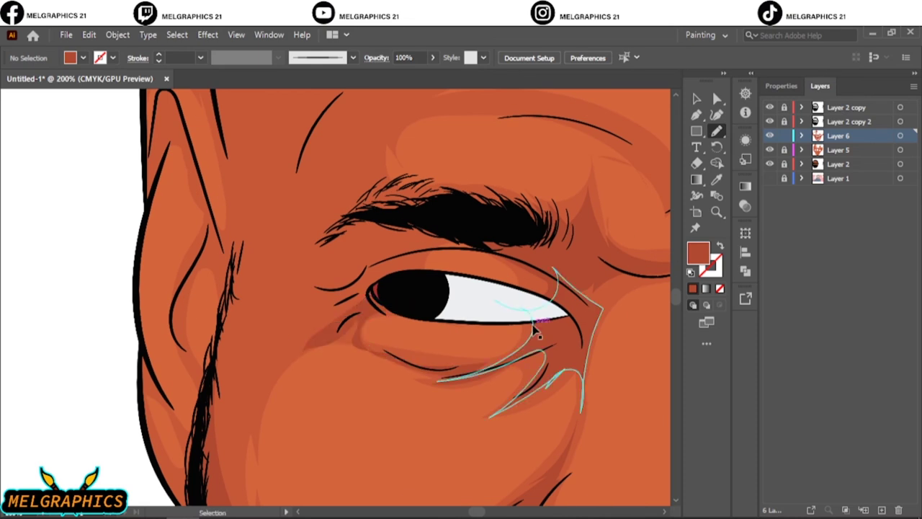
pyautogui.scroll(2, 438, 313)
pyautogui.moveTo(414, 296); pyautogui.dragTo(418, 284)
pyautogui.moveTo(360, 310)
pyautogui.mouseDown()
pyautogui.moveTo(479, 180)
pyautogui.moveTo(469, 281)
pyautogui.mouseUp()
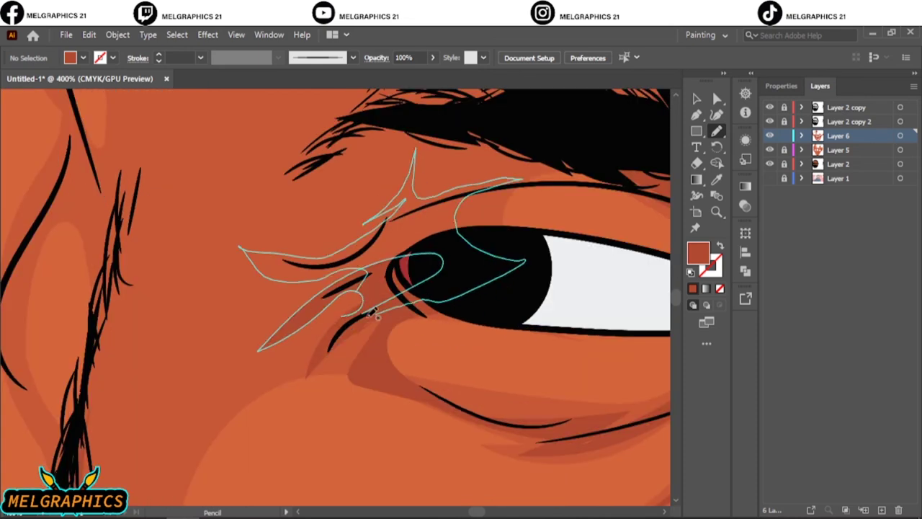
pyautogui.hotkey('ctrl', '0')
pyautogui.scroll(3, 308, 305)
# Shade beside the eyebrow, along the beard edge, and across the forehead and lower cheek.
pyautogui.moveTo(281, 302); pyautogui.dragTo(276, 308)
pyautogui.moveTo(146, 436); pyautogui.dragTo(172, 480)
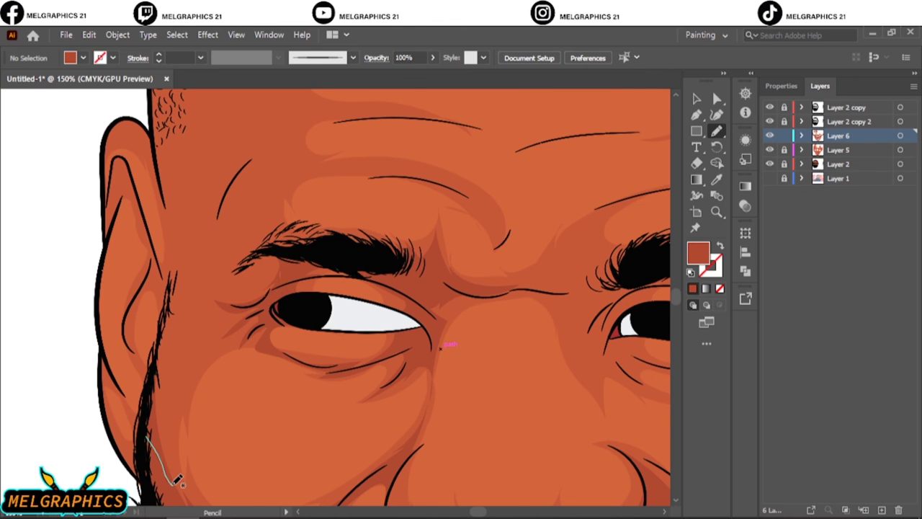
pyautogui.moveTo(193, 344); pyautogui.dragTo(277, 193)
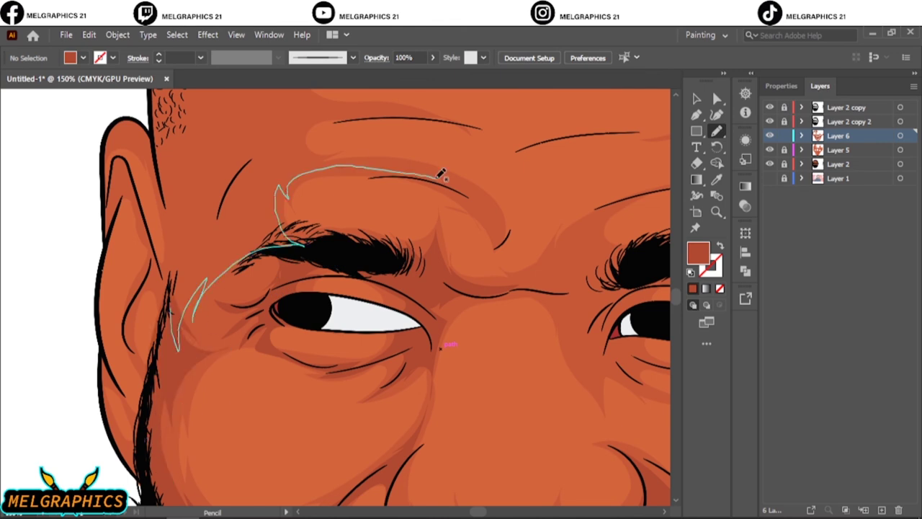
pyautogui.moveTo(442, 174); pyautogui.dragTo(313, 111)
pyautogui.scroll(2, 72, 469)
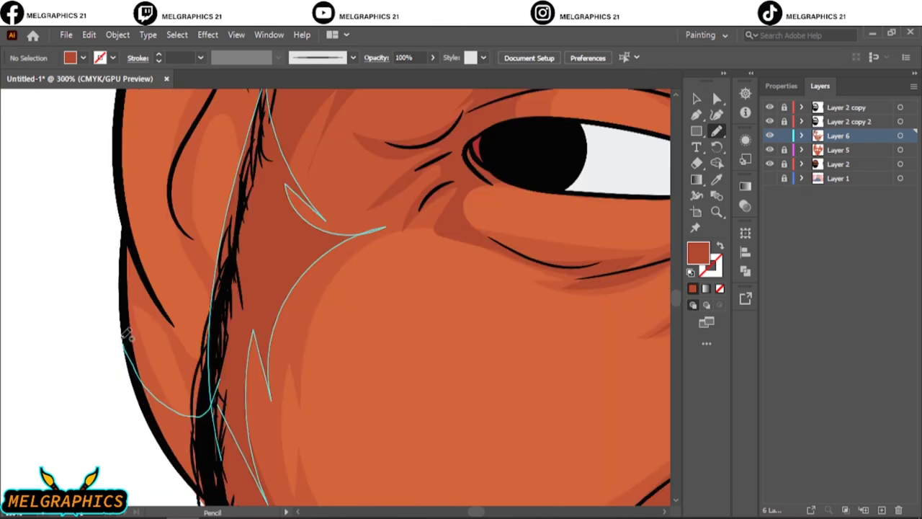
pyautogui.moveTo(126, 334); pyautogui.dragTo(125, 334)
pyautogui.moveTo(248, 251)
pyautogui.mouseDown()
pyautogui.moveTo(184, 144)
pyautogui.moveTo(247, 361)
pyautogui.mouseUp()
# Shade the ear and the forehead along the hairline and temple.
pyautogui.scroll(-2, 247, 360)
pyautogui.moveTo(126, 324); pyautogui.dragTo(243, 302)
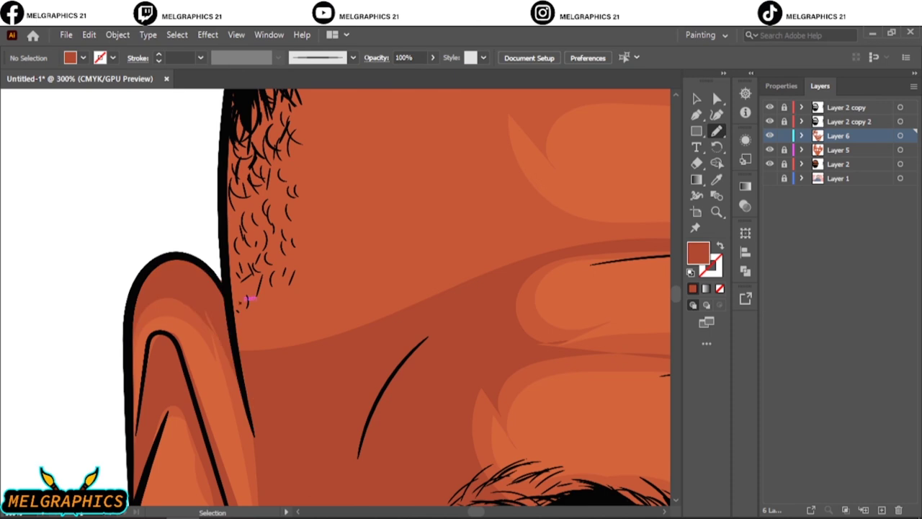
pyautogui.scroll(-1, 378, 375)
pyautogui.moveTo(379, 375); pyautogui.dragTo(270, 503)
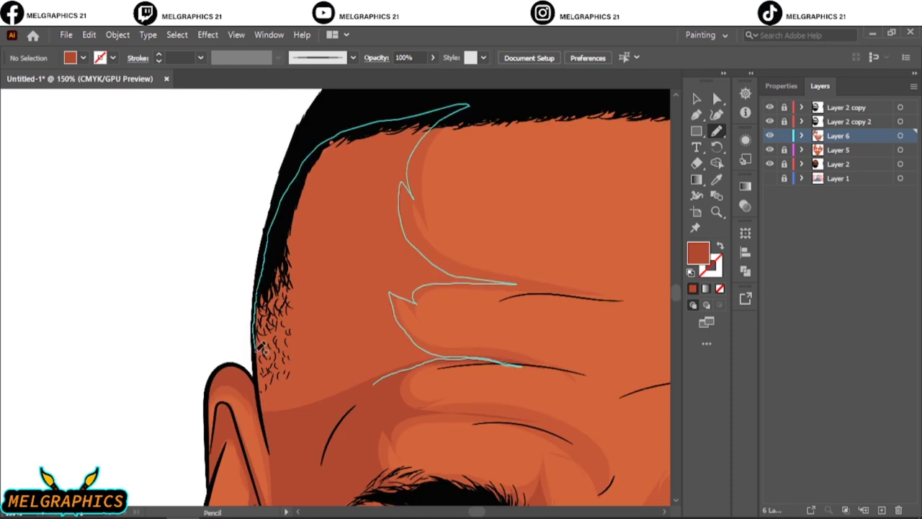
pyautogui.hotkey('ctrl', '0')
pyautogui.scroll(5, 504, 278)
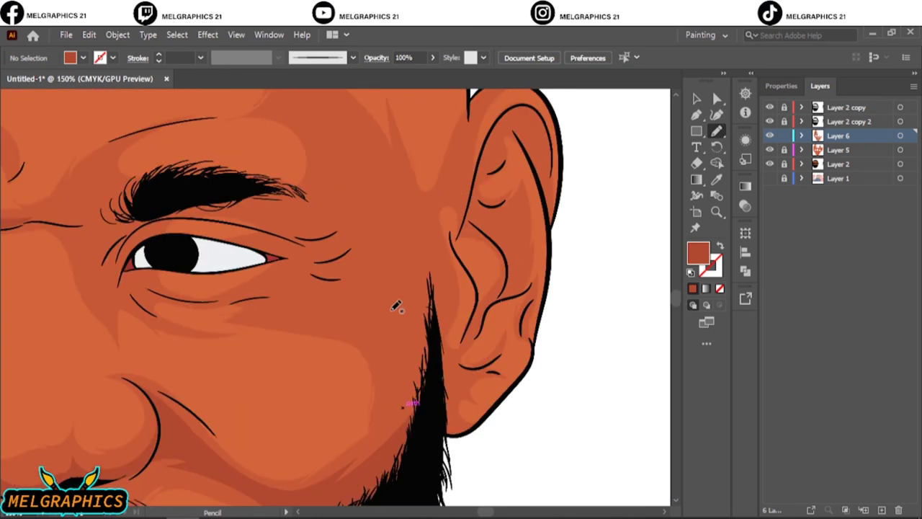
# Shade the right cheek up the temple and add crease shadows at the outer eye corner.
pyautogui.moveTo(358, 472)
pyautogui.mouseDown()
pyautogui.moveTo(343, 326)
pyautogui.moveTo(403, 144)
pyautogui.mouseUp()
pyautogui.scroll(3, 220, 238)
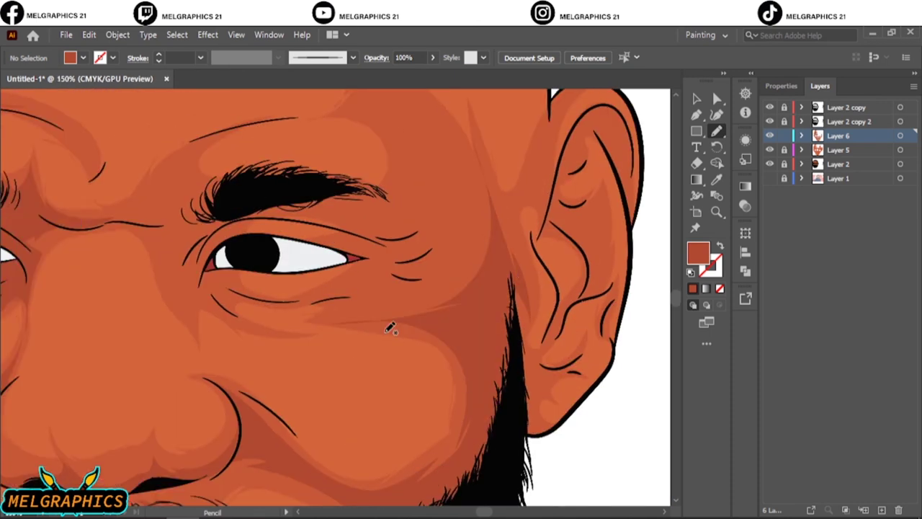
pyautogui.moveTo(177, 273); pyautogui.dragTo(260, 248)
pyautogui.moveTo(345, 225); pyautogui.dragTo(361, 267)
pyautogui.moveTo(404, 238); pyautogui.dragTo(317, 321)
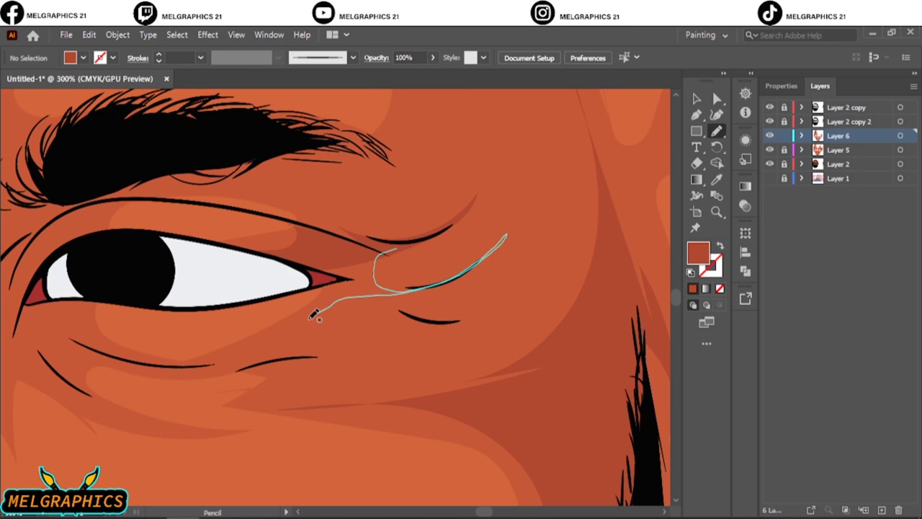
pyautogui.moveTo(401, 267)
pyautogui.mouseDown()
pyautogui.moveTo(348, 253)
pyautogui.moveTo(281, 339)
pyautogui.mouseUp()
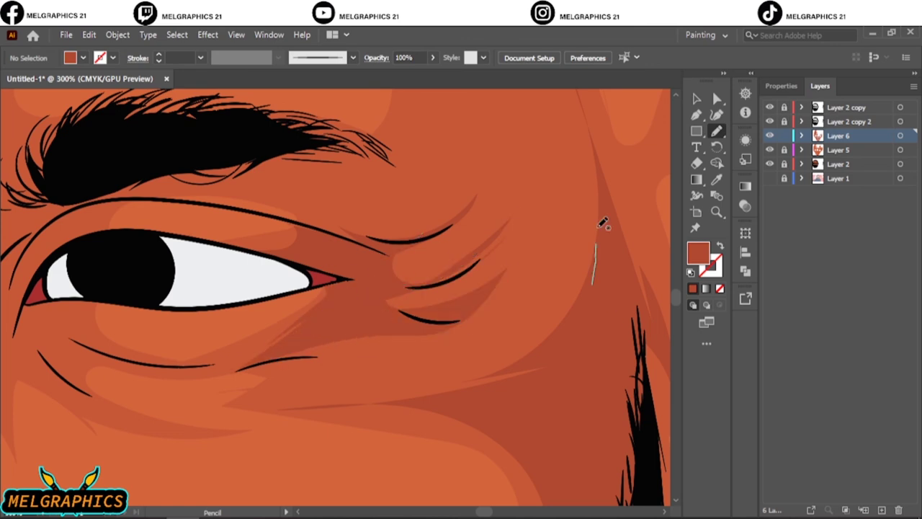
pyautogui.moveTo(598, 220); pyautogui.dragTo(484, 432)
pyautogui.scroll(-2, 335, 295)
# Wrap shading under the eye up to the brow and add two forehead shadow shapes.
pyautogui.moveTo(589, 306); pyautogui.dragTo(267, 431)
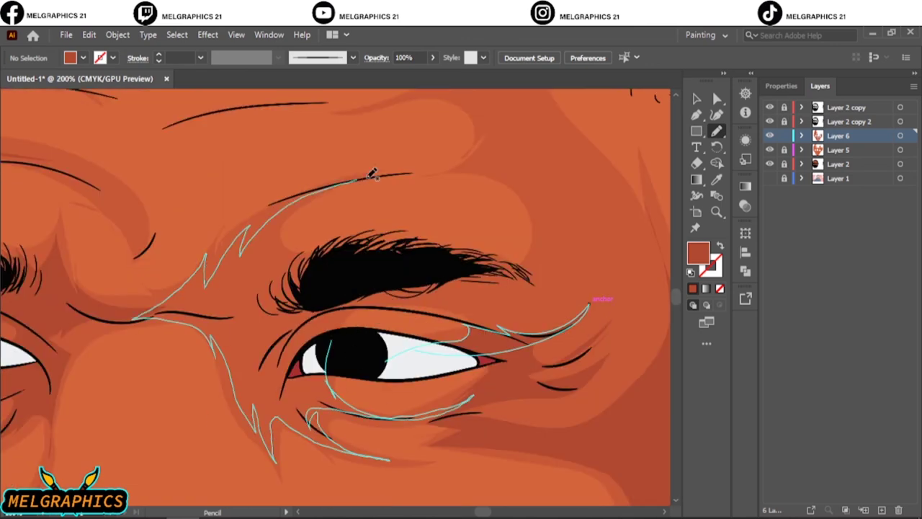
pyautogui.moveTo(266, 431)
pyautogui.mouseDown()
pyautogui.moveTo(406, 261)
pyautogui.moveTo(519, 175)
pyautogui.moveTo(569, 314)
pyautogui.mouseUp()
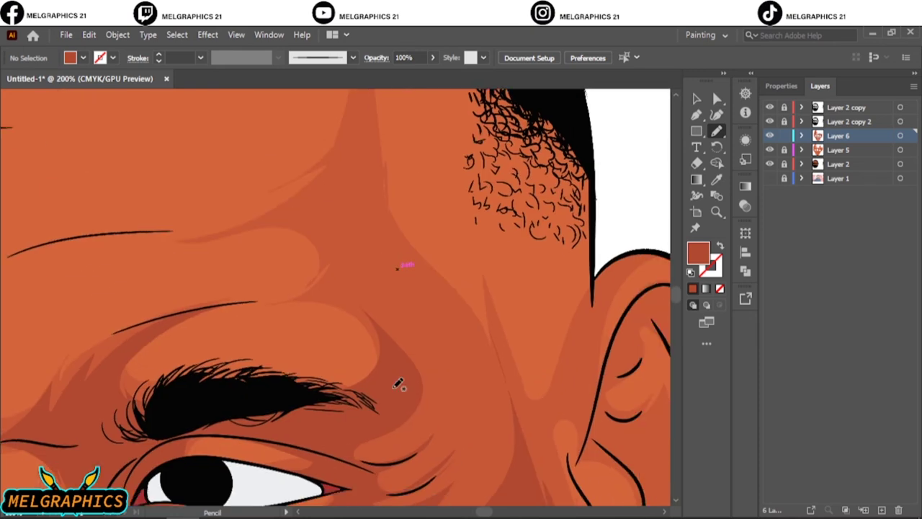
pyautogui.moveTo(399, 384)
pyautogui.mouseDown()
pyautogui.moveTo(500, 336)
pyautogui.moveTo(350, 148)
pyautogui.moveTo(312, 295)
pyautogui.mouseUp()
pyautogui.scroll(3, 387, 393)
pyautogui.moveTo(331, 401); pyautogui.dragTo(362, 259)
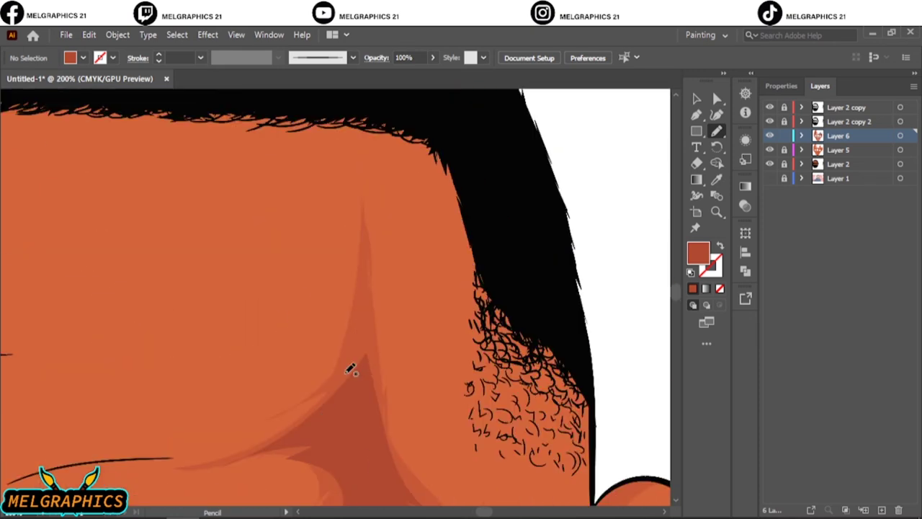
pyautogui.moveTo(350, 371); pyautogui.dragTo(384, 433)
pyautogui.hotkey('ctrl', '0')
pyautogui.scroll(3, 468, 270)
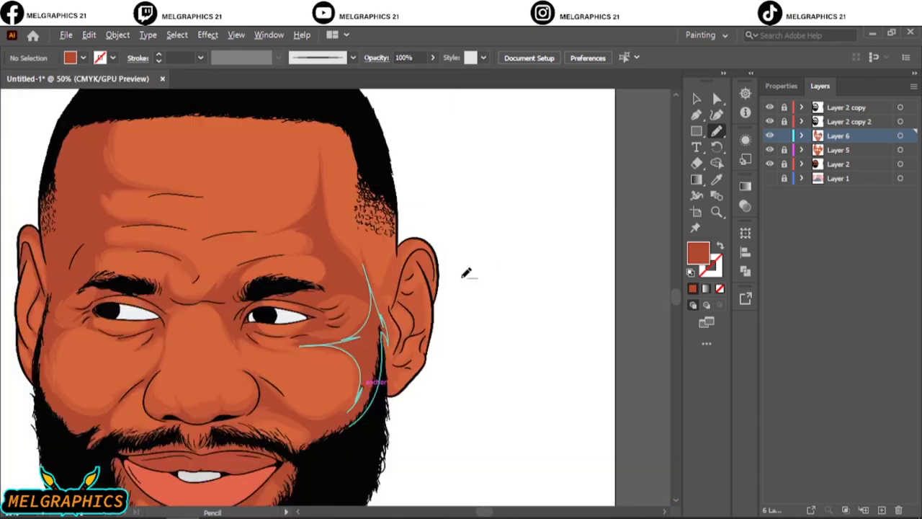
pyautogui.scroll(2, 468, 270)
# Shade the cheek beside the right ear, the ear's front edge and its lower part.
pyautogui.moveTo(245, 264); pyautogui.dragTo(267, 294)
pyautogui.moveTo(276, 358); pyautogui.dragTo(278, 360)
pyautogui.moveTo(315, 306); pyautogui.dragTo(312, 333)
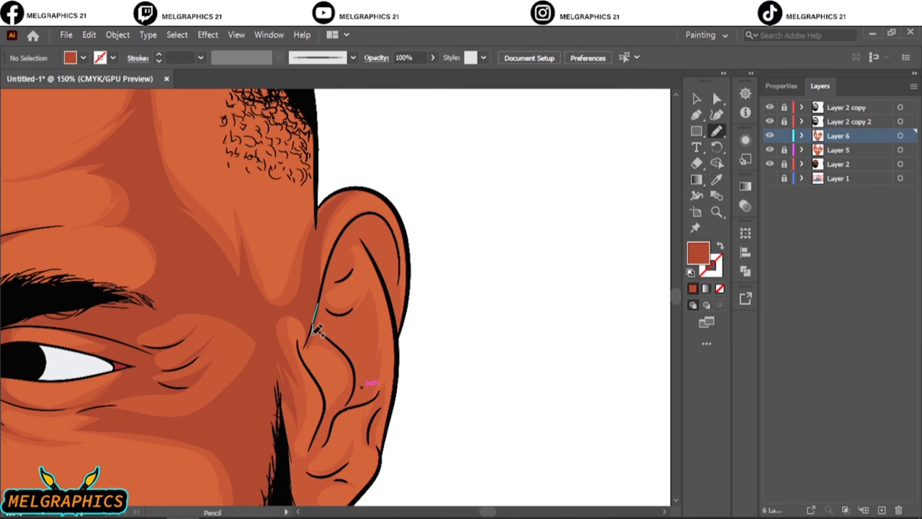
pyautogui.moveTo(380, 357); pyautogui.dragTo(382, 356)
pyautogui.moveTo(328, 273); pyautogui.dragTo(326, 275)
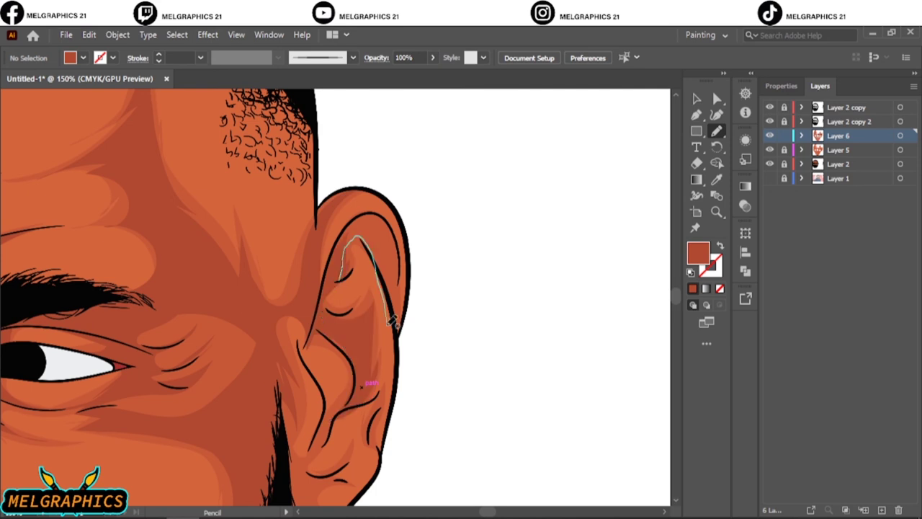
pyautogui.scroll(-3, 321, 306)
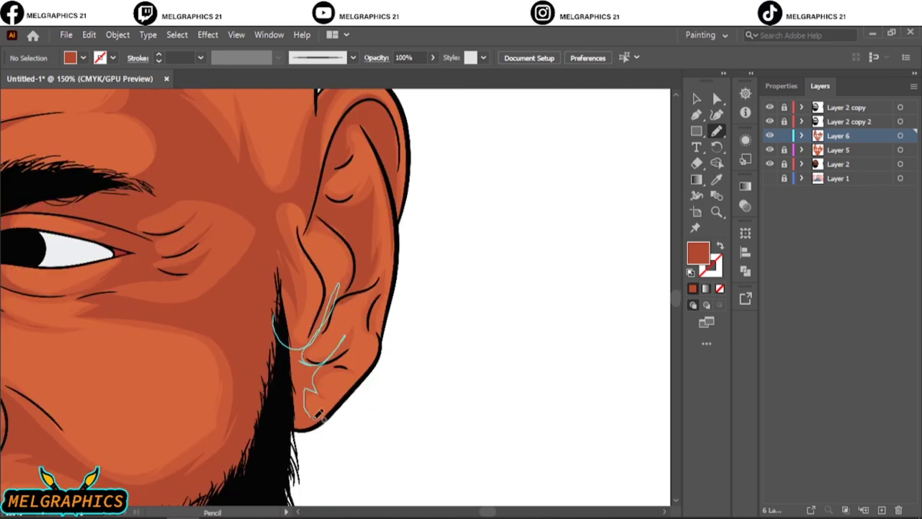
pyautogui.moveTo(319, 415); pyautogui.dragTo(320, 413)
pyautogui.hotkey('ctrl', '0')
# Lock Layer 6, sample a lighter orange fill, and show the reference photo.
pyautogui.click(697, 99)
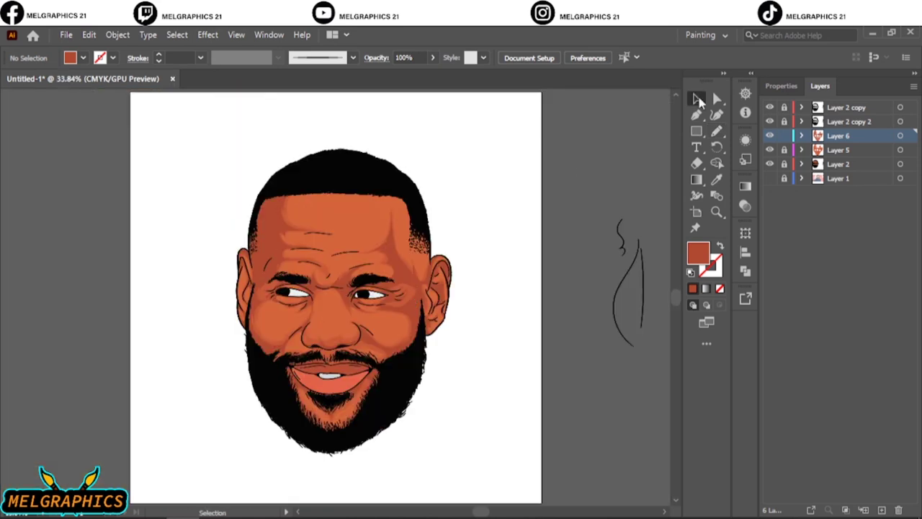
pyautogui.click(785, 135)
pyautogui.keyDown('alt'); pyautogui.scroll(4, 270, 308); pyautogui.keyUp('alt')
pyautogui.hotkey('ctrl', 'l')
pyautogui.press('i')
pyautogui.click(612, 278)
pyautogui.doubleClick(697, 252)
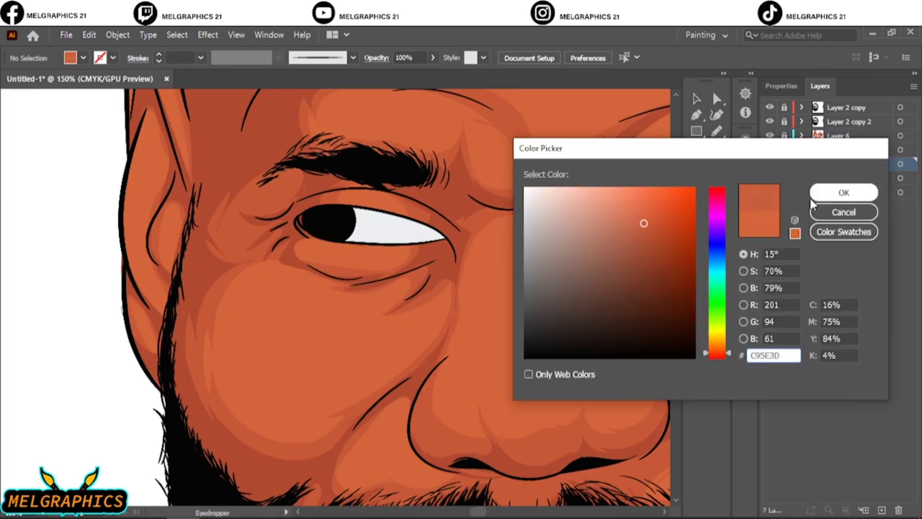
pyautogui.click(786, 191)
pyautogui.press('n')
pyautogui.click(770, 193)
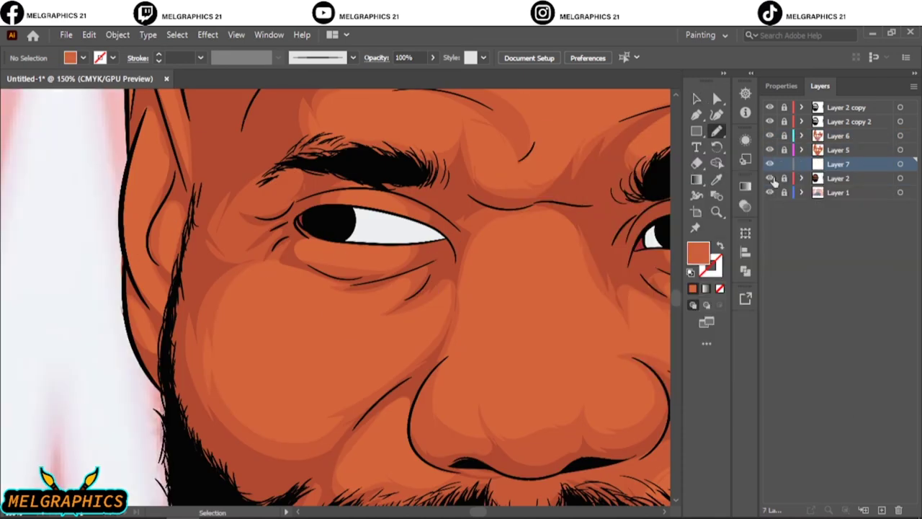
# Draw light highlight shapes across the cheek, both sides of the nose and the nostril.
pyautogui.moveTo(371, 299)
pyautogui.mouseDown()
pyautogui.moveTo(308, 286)
pyautogui.moveTo(329, 325)
pyautogui.mouseUp()
pyautogui.hscroll(5, 268, 342)
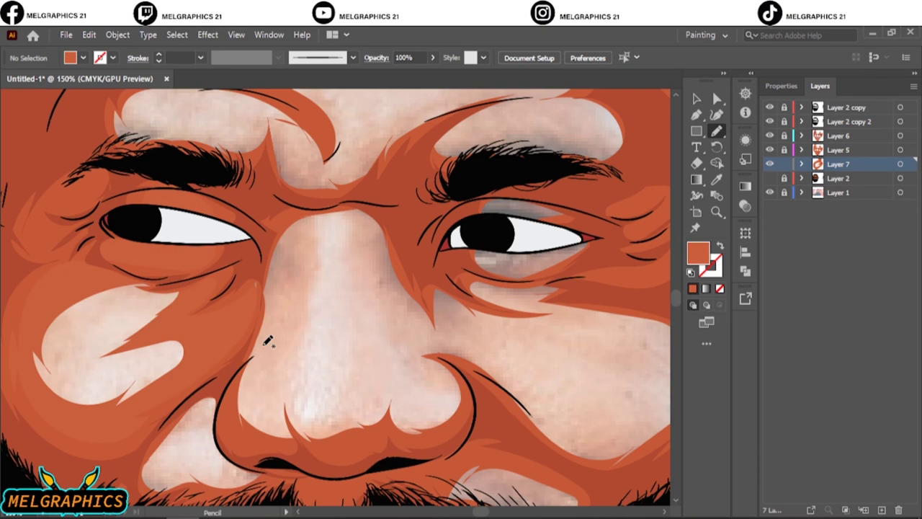
pyautogui.moveTo(281, 404)
pyautogui.mouseDown()
pyautogui.moveTo(295, 267)
pyautogui.moveTo(263, 401)
pyautogui.mouseUp()
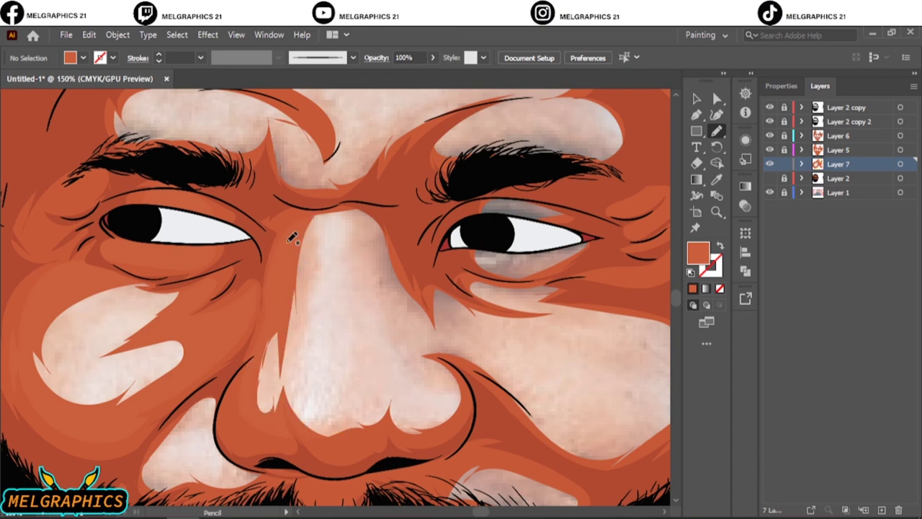
pyautogui.moveTo(290, 241)
pyautogui.mouseDown()
pyautogui.moveTo(381, 329)
pyautogui.moveTo(363, 423)
pyautogui.mouseUp()
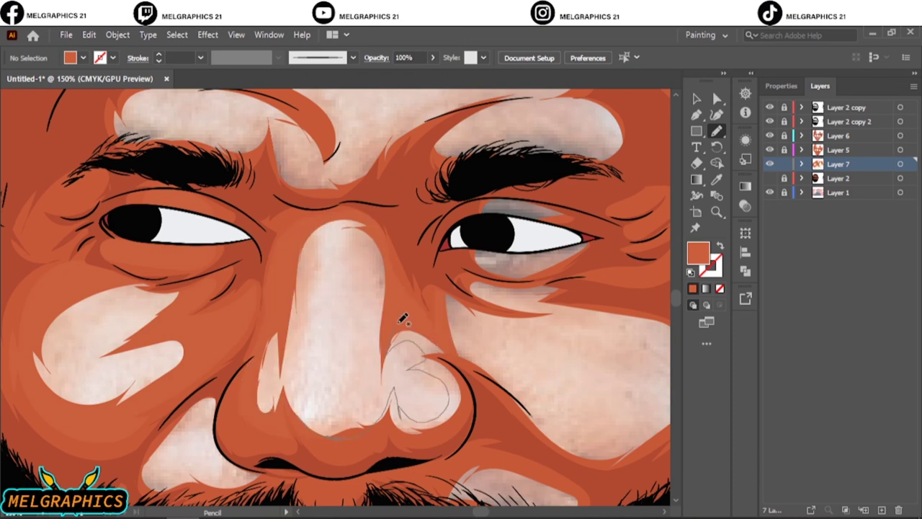
pyautogui.moveTo(402, 319); pyautogui.dragTo(404, 321)
pyautogui.hotkey('ctrl', '0')
# Hide the reference photo and try a cheek highlight near the ear, then undo it.
pyautogui.click(770, 192)
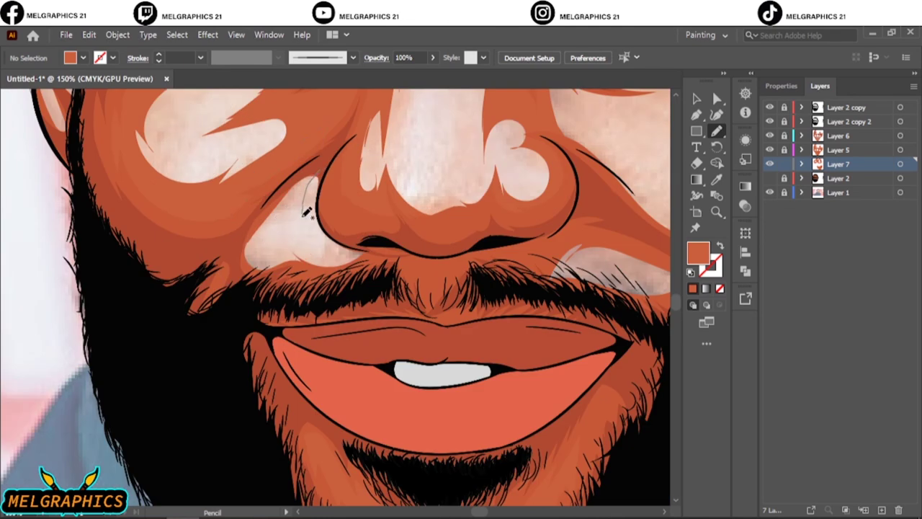
pyautogui.hscroll(3, 335, 158)
pyautogui.hscroll(4, 335, 157)
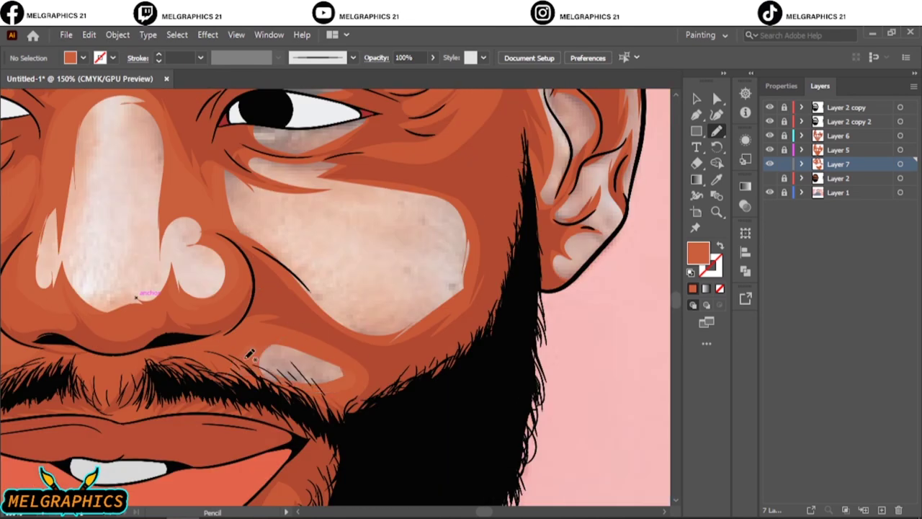
pyautogui.moveTo(261, 241)
pyautogui.mouseDown()
pyautogui.moveTo(288, 207)
pyautogui.moveTo(309, 302)
pyautogui.mouseUp()
pyautogui.scroll(5, 349, 147)
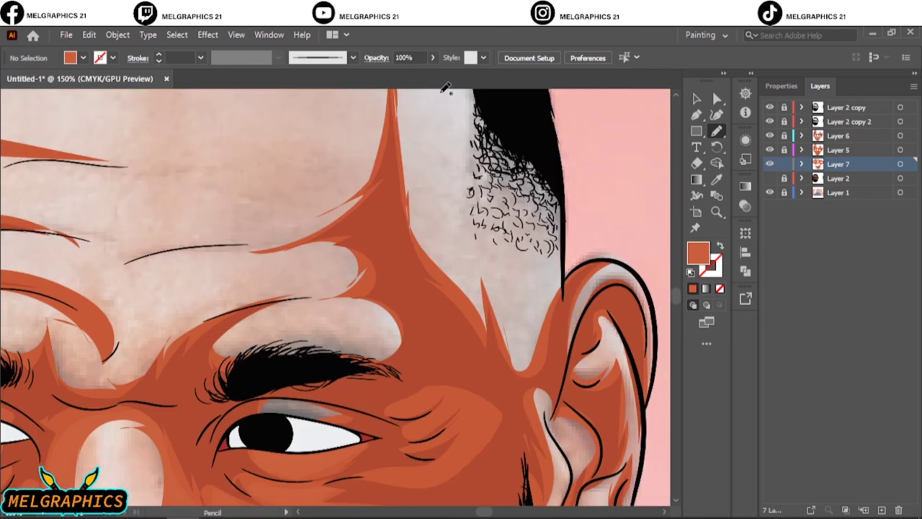
pyautogui.scroll(-2, 461, 451)
pyautogui.hotkey('ctrl', 'z')
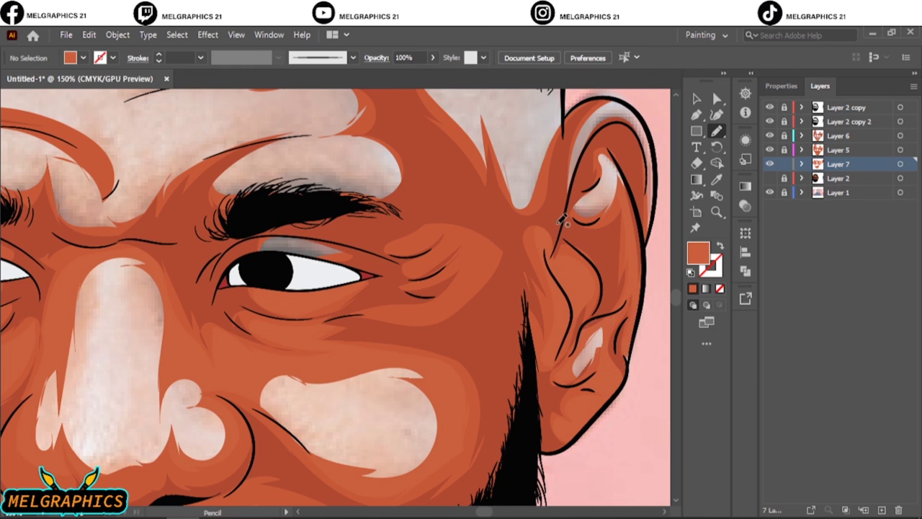
pyautogui.scroll(-1, 525, 392)
pyautogui.scroll(3, 445, 290)
# Add highlight shapes along the forehead and a wrinkle loop above the brow.
pyautogui.moveTo(461, 291); pyautogui.dragTo(369, 132)
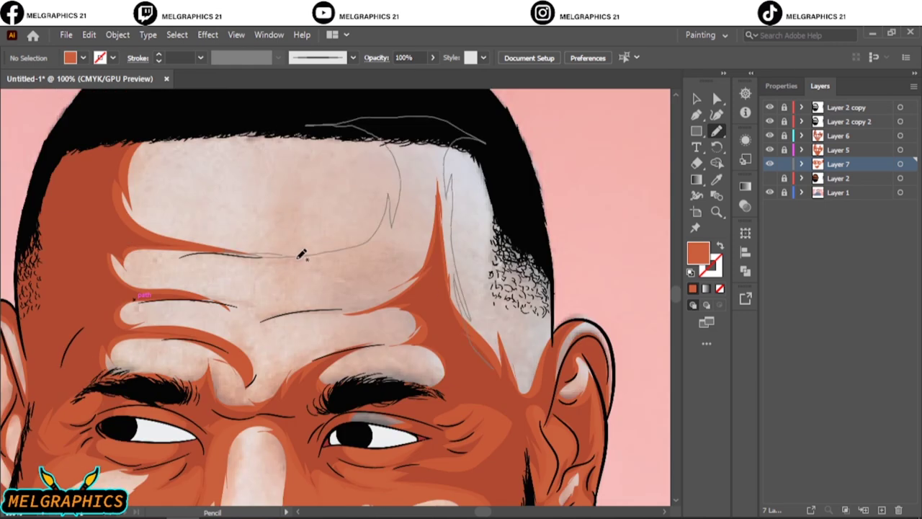
pyautogui.moveTo(349, 317); pyautogui.dragTo(360, 317)
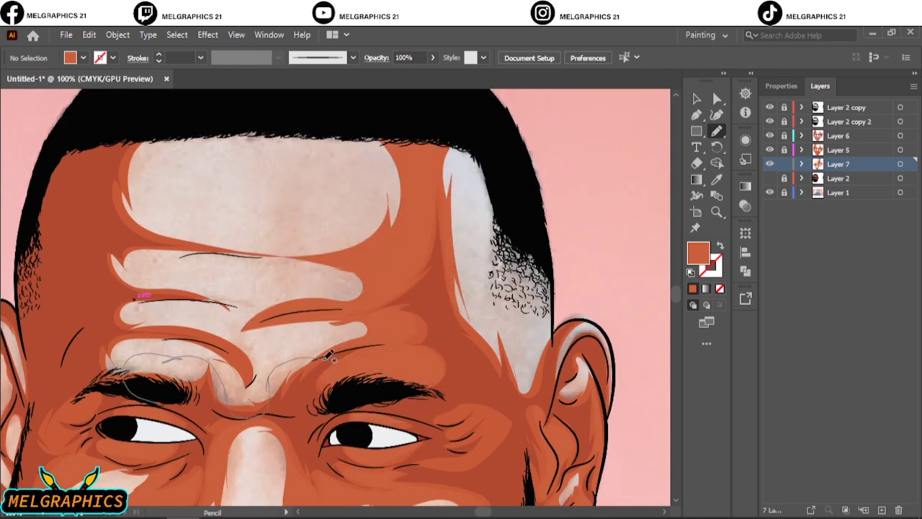
pyautogui.scroll(2, 245, 382)
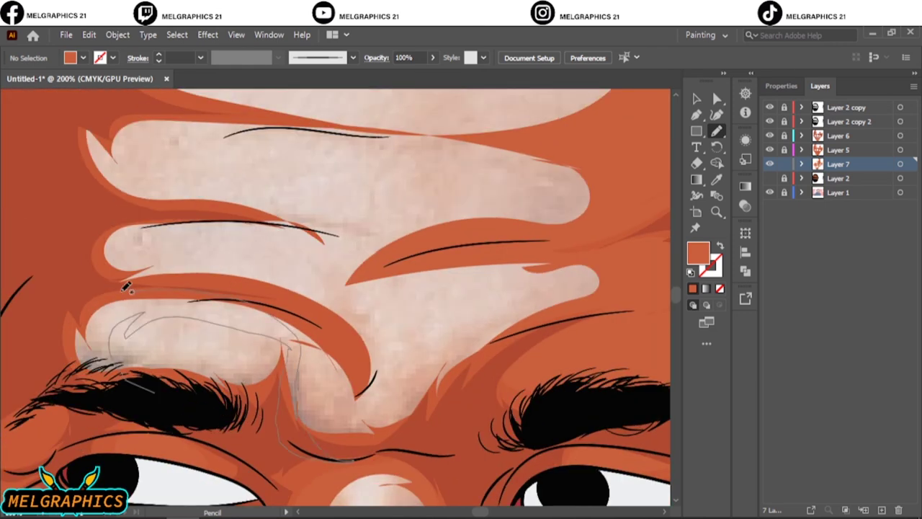
pyautogui.moveTo(435, 380)
pyautogui.mouseDown()
pyautogui.moveTo(377, 371)
pyautogui.moveTo(328, 239)
pyautogui.mouseUp()
pyautogui.scroll(3, 378, 370)
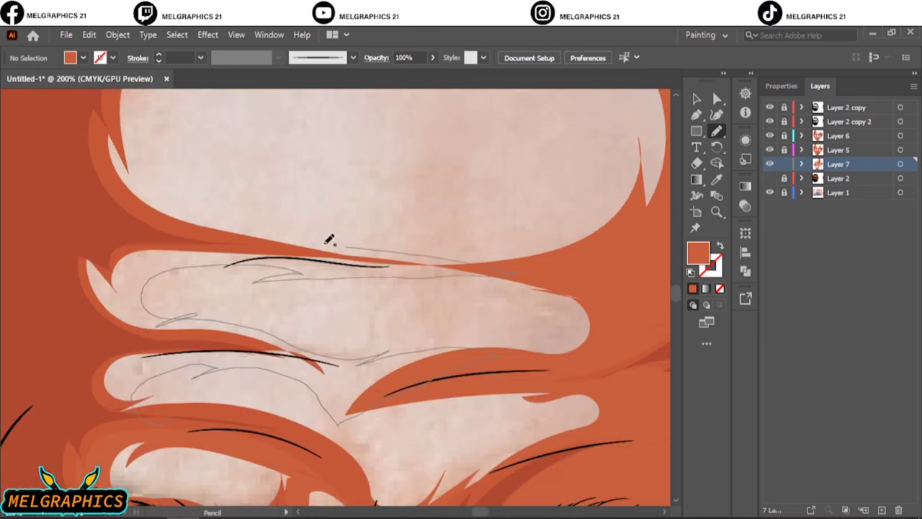
pyautogui.scroll(-1, 345, 213)
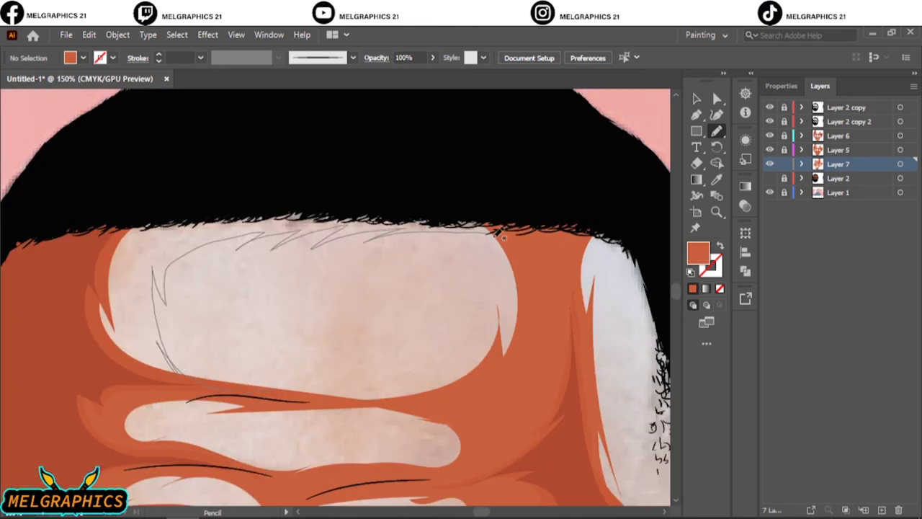
pyautogui.moveTo(171, 299); pyautogui.dragTo(152, 263)
pyautogui.hotkey('ctrl', '0')
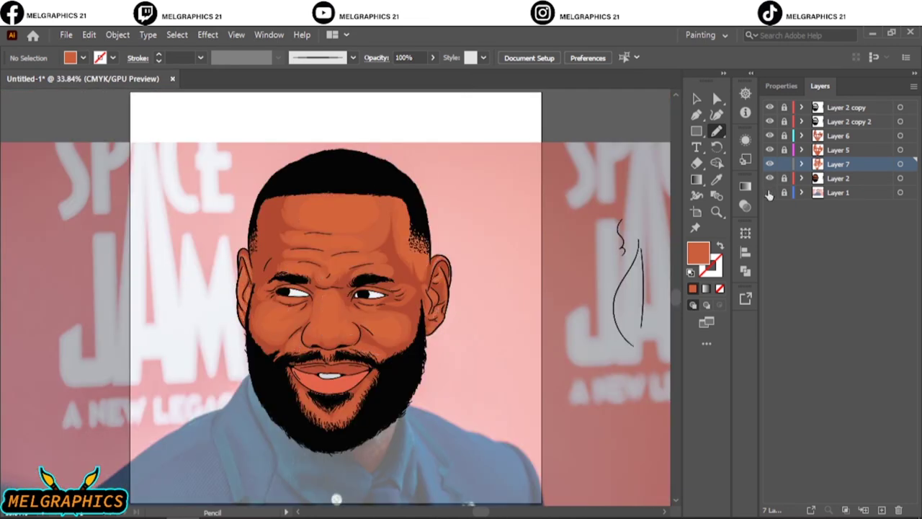
# Colour-balance Layer 6 shading to Cyan 4, Magenta 1, Yellow -1, Black -7, then add Layer 8.
pyautogui.click(770, 193)
pyautogui.scroll(2, 343, 263)
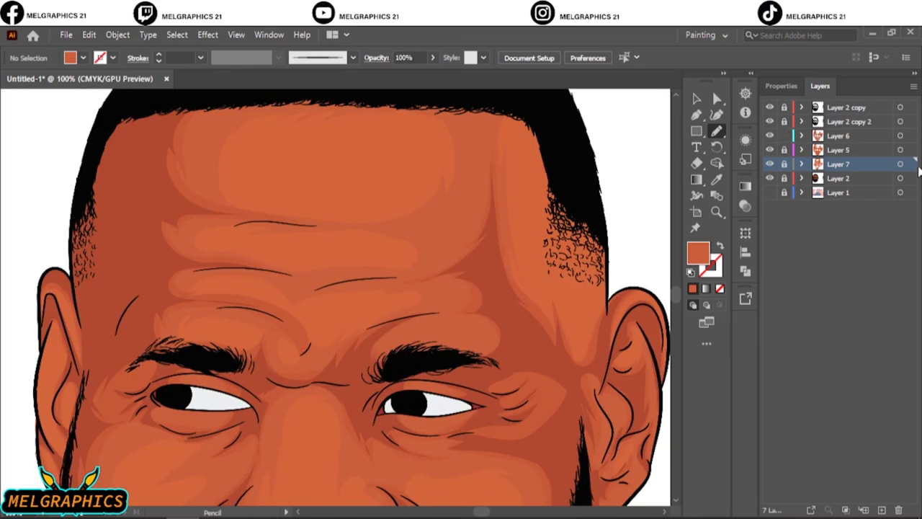
pyautogui.click(909, 135)
pyautogui.click(89, 35)
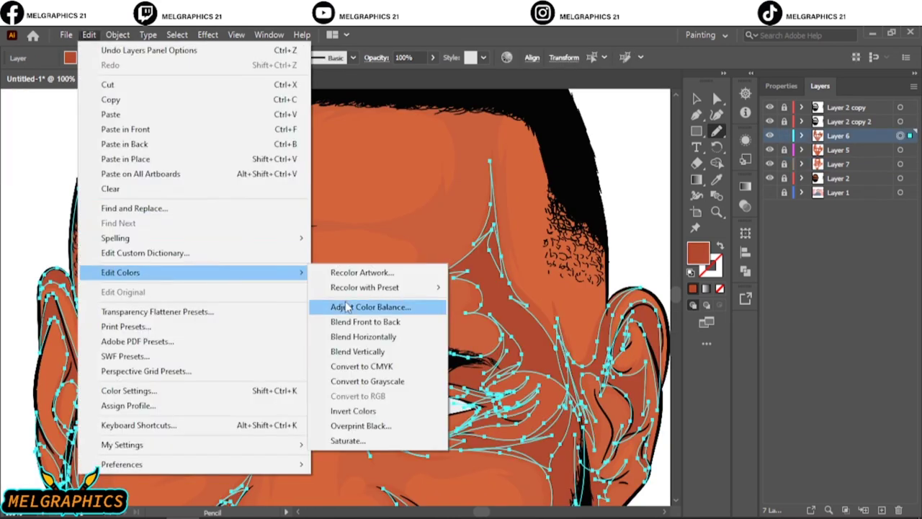
pyautogui.click(370, 305)
pyautogui.moveTo(574, 281); pyautogui.dragTo(569, 282)
pyautogui.click(573, 263)
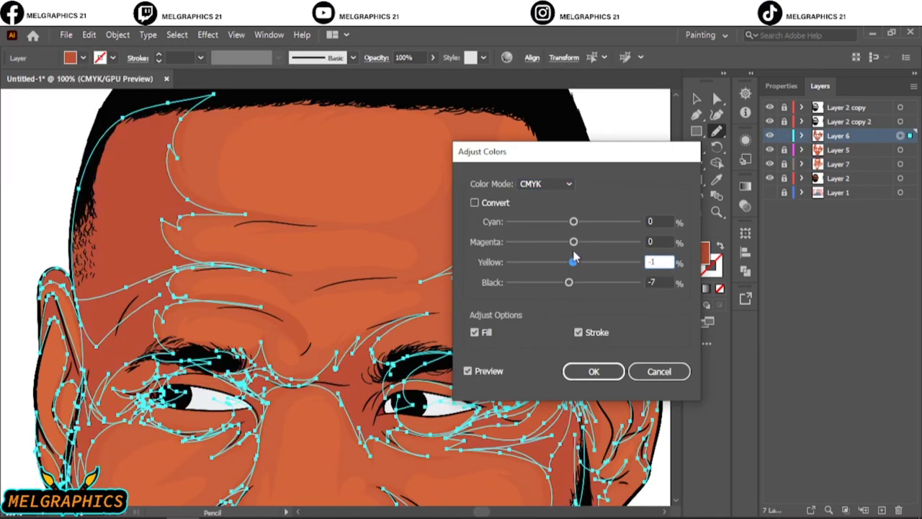
pyautogui.moveTo(574, 241); pyautogui.dragTo(581, 223)
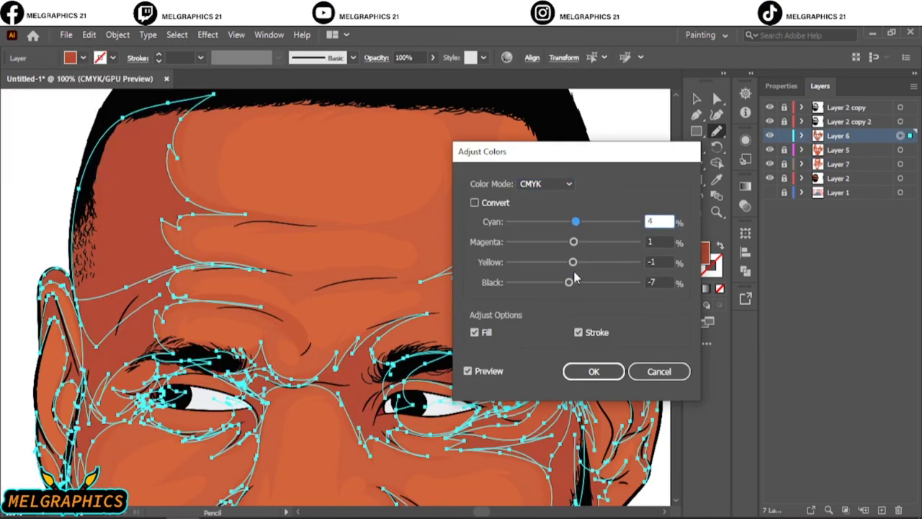
pyautogui.click(594, 371)
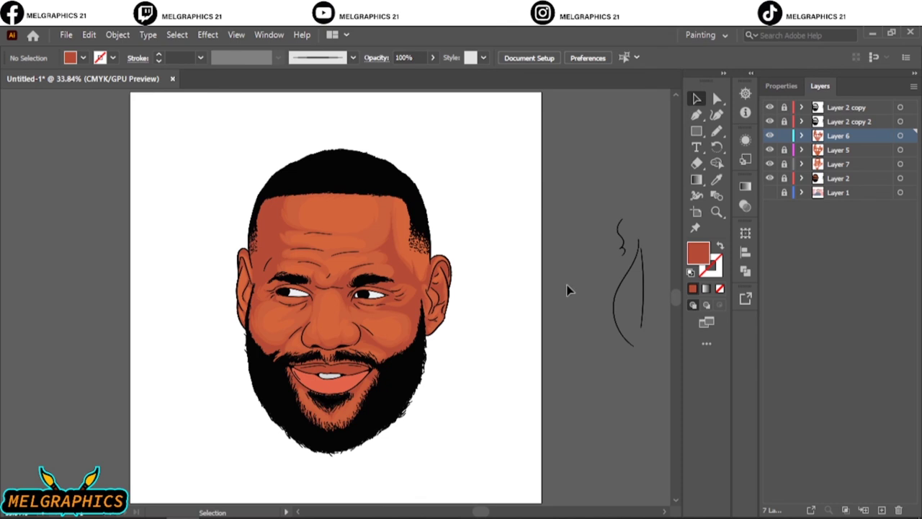
pyautogui.click(880, 510)
# Hide the coloured layers and set a darker reddish-brown fill for pencil shading.
pyautogui.click(769, 207)
pyautogui.moveTo(770, 192)
pyautogui.mouseDown()
pyautogui.moveTo(770, 149)
pyautogui.moveTo(769, 193)
pyautogui.mouseUp()
pyautogui.hotkey('ctrl', '1')
pyautogui.doubleClick(703, 246)
pyautogui.click(852, 192)
pyautogui.press('n')
# Trace dark red shadows at the temple, beside the ear, along the sideburn and around the eyelid.
pyautogui.moveTo(770, 149); pyautogui.dragTo(770, 192)
pyautogui.hotkey('ctrl', '+')
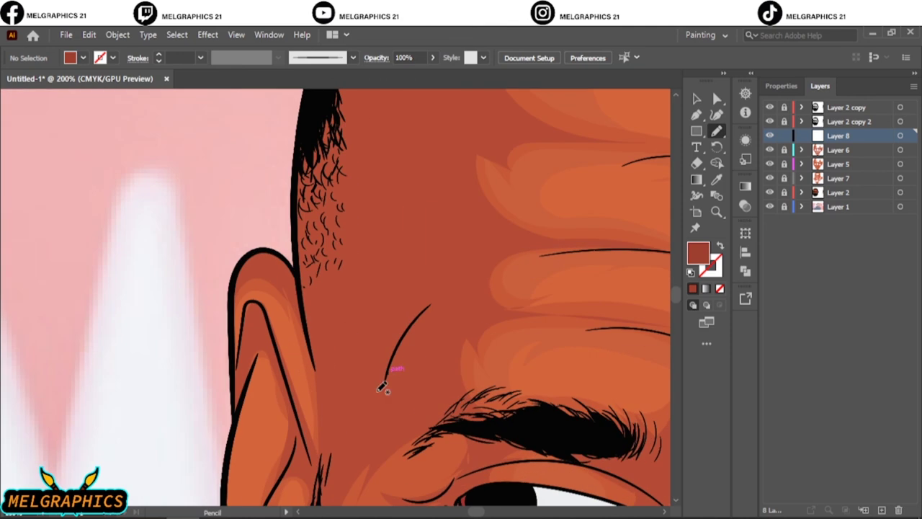
pyautogui.moveTo(395, 396); pyautogui.dragTo(445, 288)
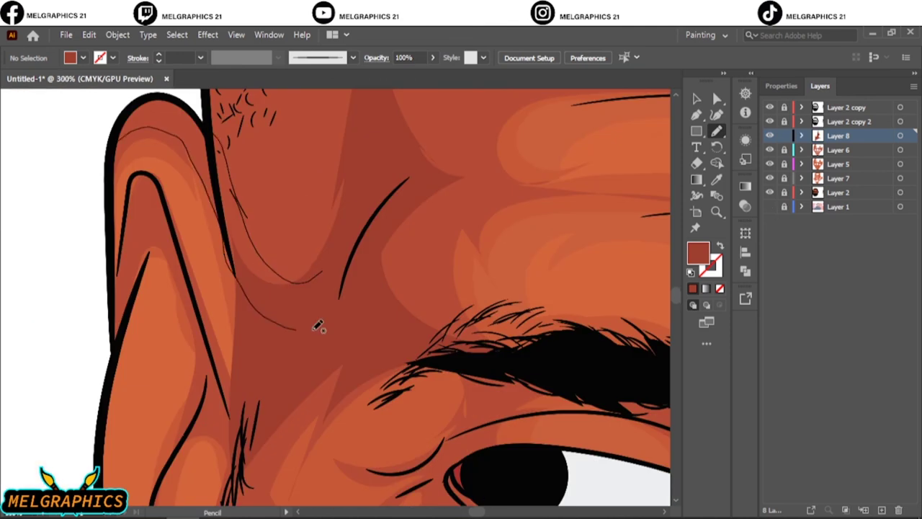
pyautogui.moveTo(250, 235); pyautogui.dragTo(272, 265)
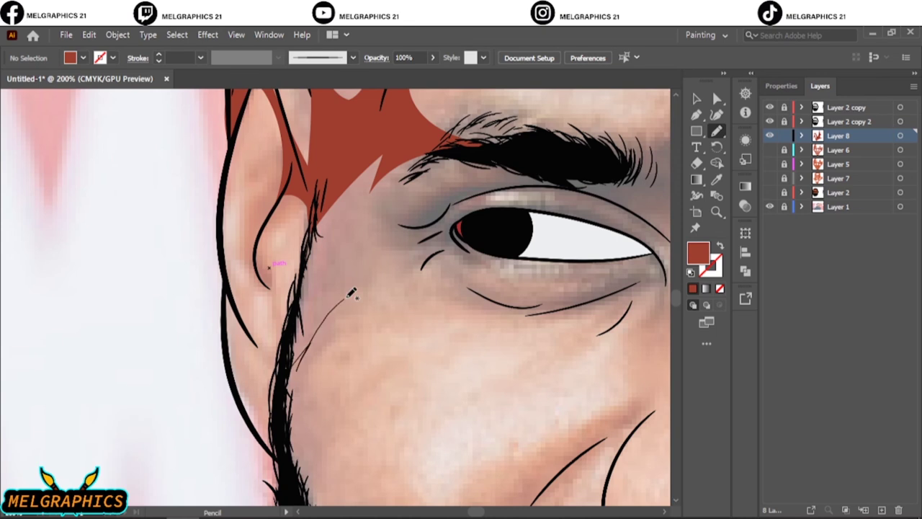
pyautogui.moveTo(351, 293); pyautogui.dragTo(328, 191)
pyautogui.moveTo(460, 190); pyautogui.dragTo(445, 220)
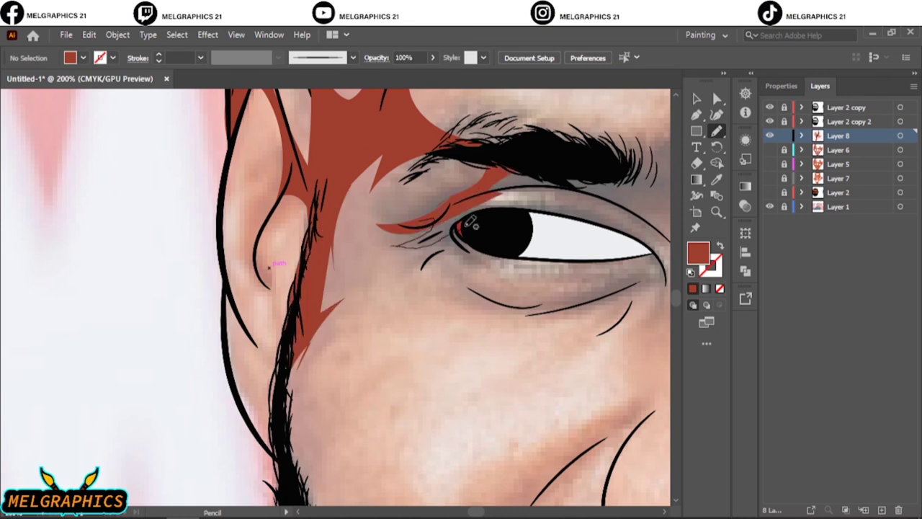
pyautogui.moveTo(569, 209); pyautogui.dragTo(389, 274)
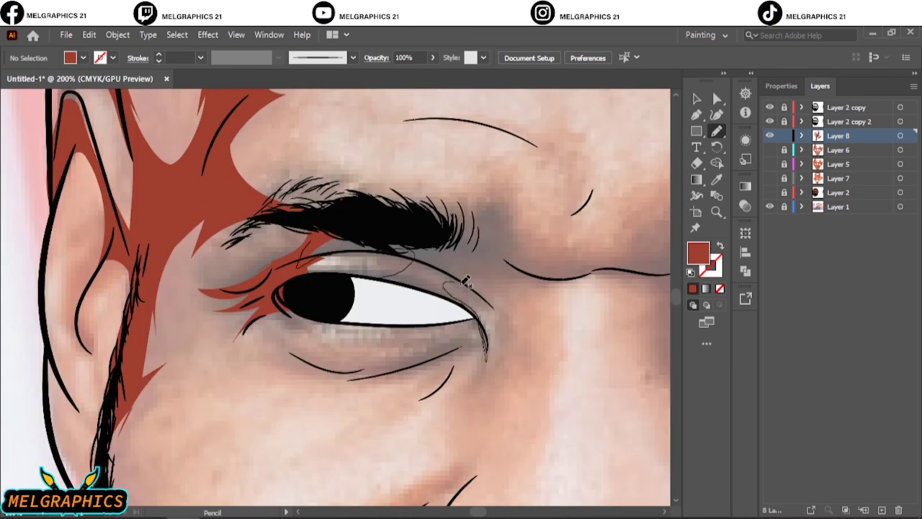
pyautogui.moveTo(514, 256); pyautogui.dragTo(421, 248)
# Check the shading on the full portrait, then add shadows along the cheek, beard edge and under the nose.
pyautogui.click(769, 150)
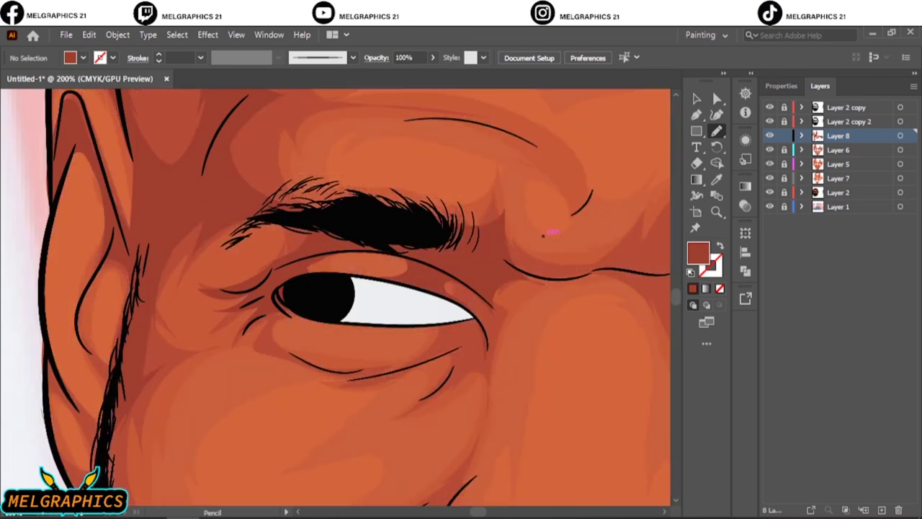
pyautogui.hotkey('ctrl', '0')
pyautogui.click(769, 207)
pyautogui.click(769, 150)
pyautogui.scroll(5, 309, 331)
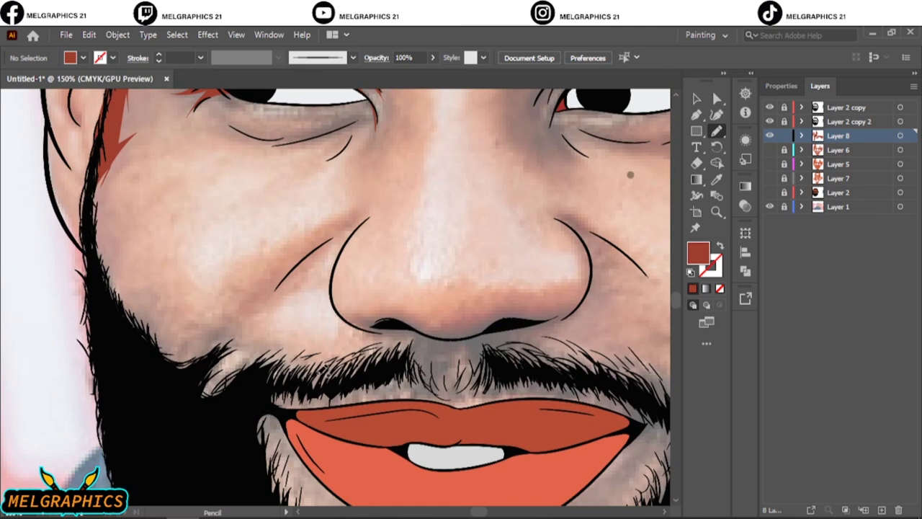
pyautogui.moveTo(232, 339); pyautogui.dragTo(222, 366)
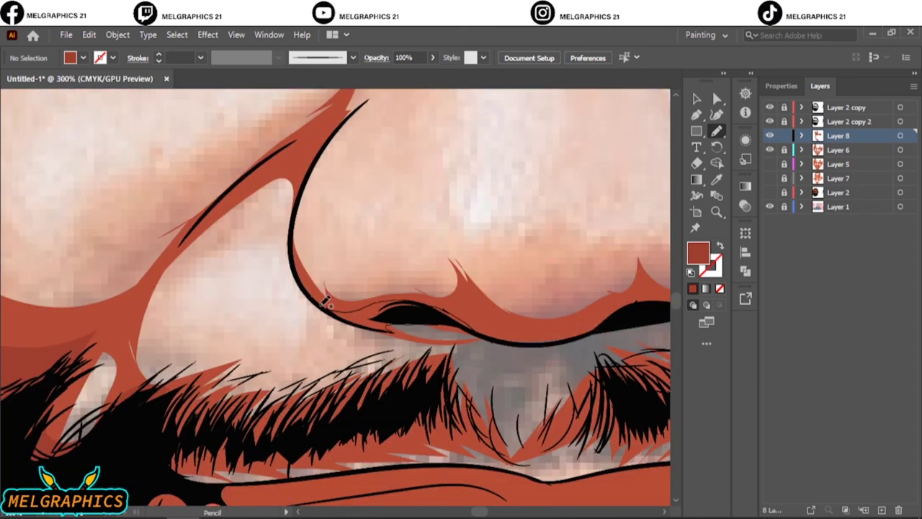
pyautogui.moveTo(323, 303)
pyautogui.mouseDown()
pyautogui.moveTo(529, 245)
pyautogui.moveTo(478, 306)
pyautogui.mouseUp()
pyautogui.scroll(-3, 432, 288)
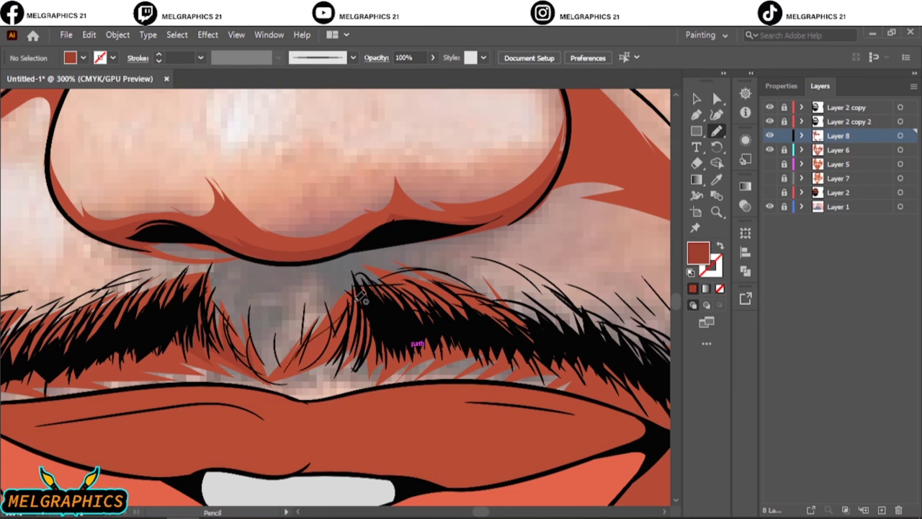
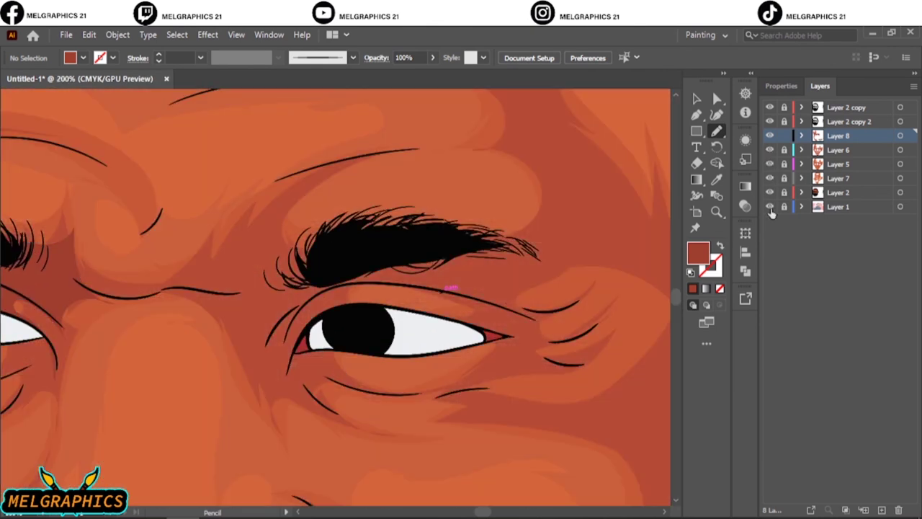
# Draw a wrinkle line at the inner eye corner, then select all Layer 8 artwork.
pyautogui.moveTo(294, 304); pyautogui.dragTo(268, 339)
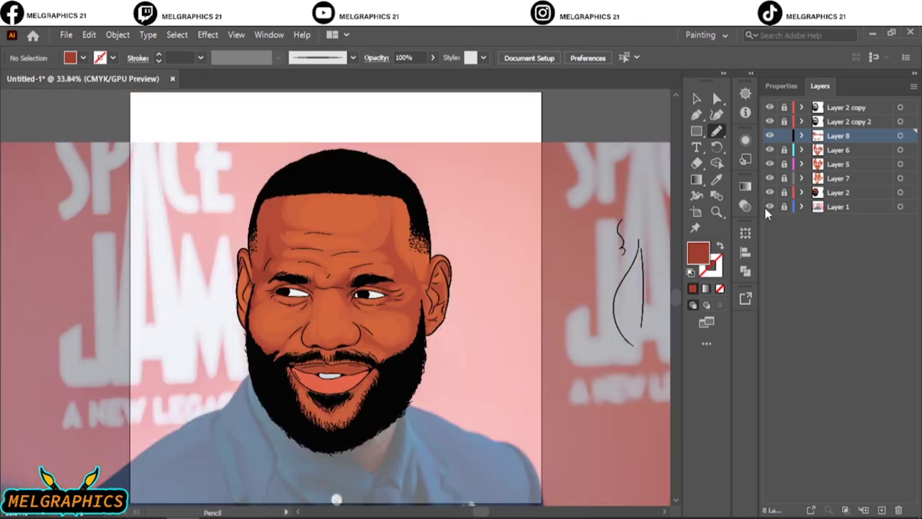
pyautogui.click(770, 207)
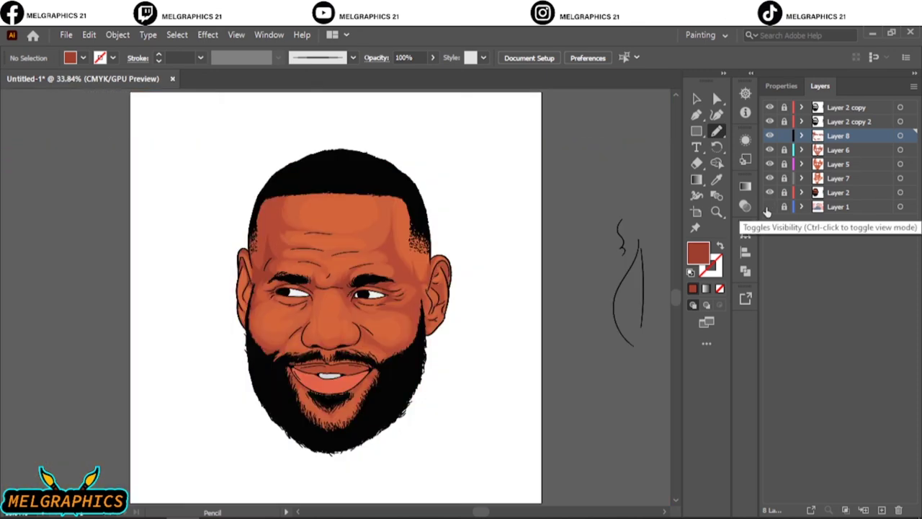
pyautogui.click(901, 136)
pyautogui.hotkey('ctrl', '+')
pyautogui.hotkey('ctrl', '+')
pyautogui.hotkey('ctrl', '+')
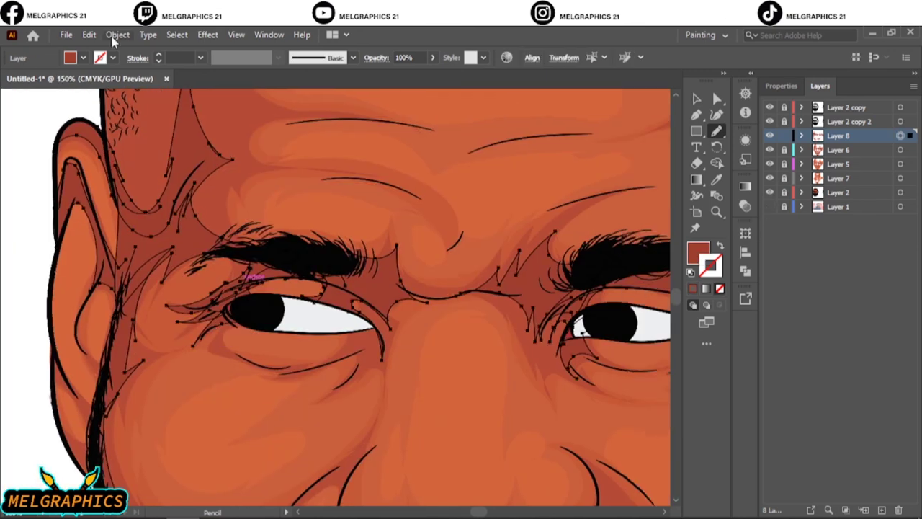
pyautogui.hotkey('ctrl', '+')
# Darken the Layer 8 shading by tweaking magenta and yellow in Adjust Colors.
pyautogui.click(88, 34)
pyautogui.click(371, 307)
pyautogui.click(574, 263)
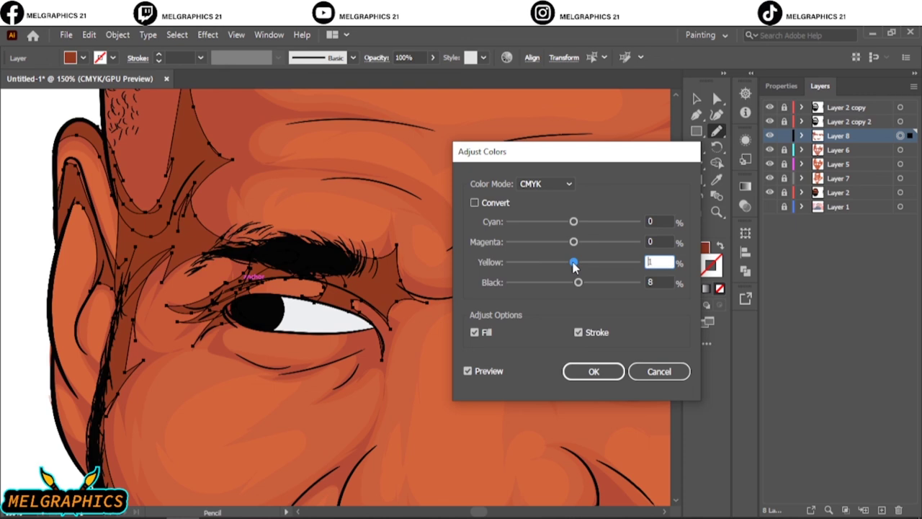
pyautogui.click(573, 244)
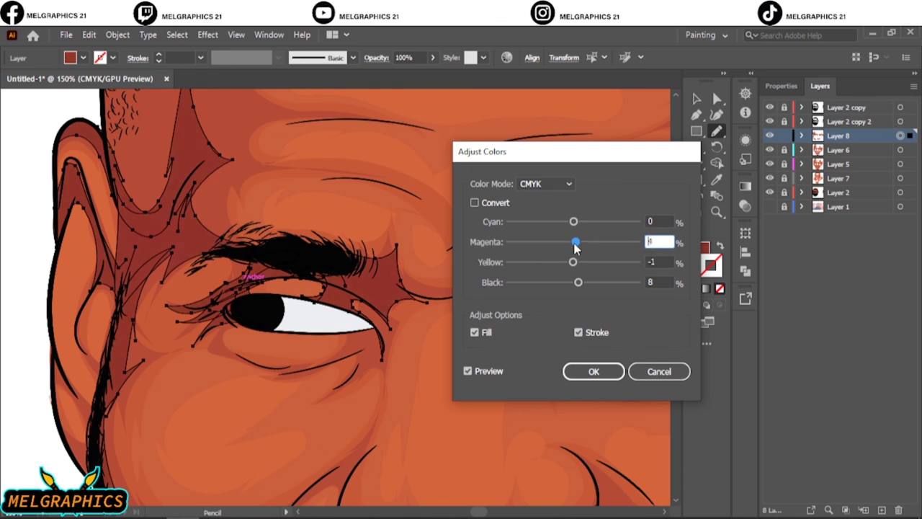
pyautogui.click(572, 223)
pyautogui.click(594, 371)
# Add a new empty Layer 9.
pyautogui.hotkey('ctrl', '0')
pyautogui.press('v')
pyautogui.click(593, 160)
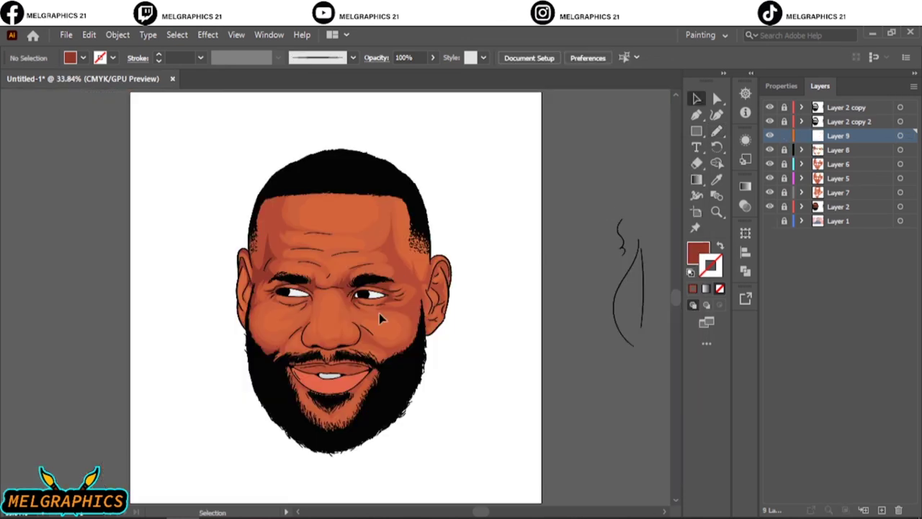
# Set a dark brown fill for Pencil drawing.
pyautogui.keyDown('alt'); pyautogui.scroll(5, 379, 312); pyautogui.keyUp('alt')
pyautogui.doubleClick(697, 253)
pyautogui.press('Return')
pyautogui.keyDown('alt'); pyautogui.scroll(2, 355, 347); pyautogui.keyUp('alt')
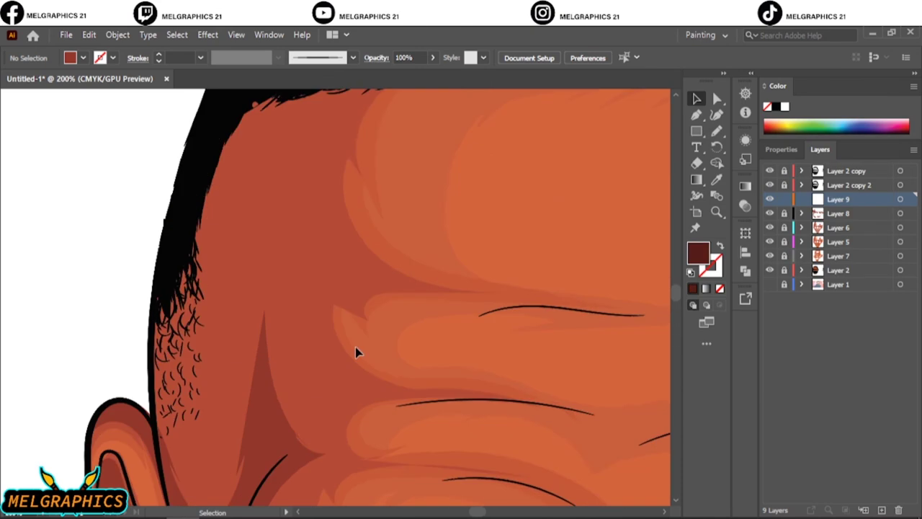
pyautogui.press('n')
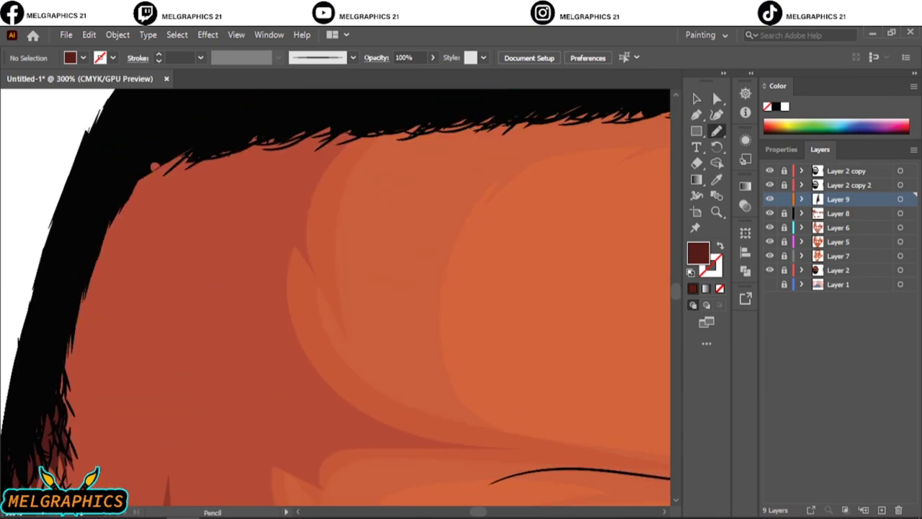
# Shade the left and top hairline edges in dark brown.
pyautogui.moveTo(106, 269); pyautogui.dragTo(165, 142)
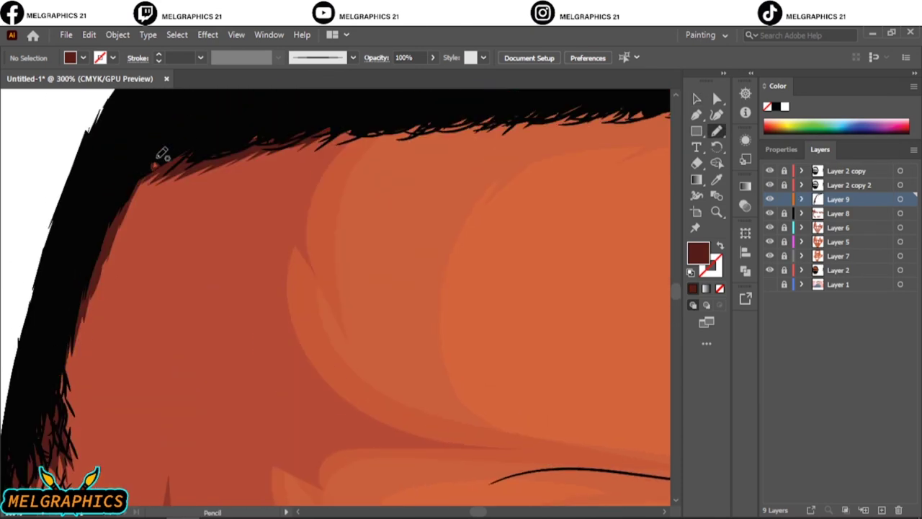
pyautogui.keyDown('alt'); pyautogui.scroll(-2, 162, 153); pyautogui.keyUp('alt')
pyautogui.moveTo(234, 251); pyautogui.dragTo(287, 252)
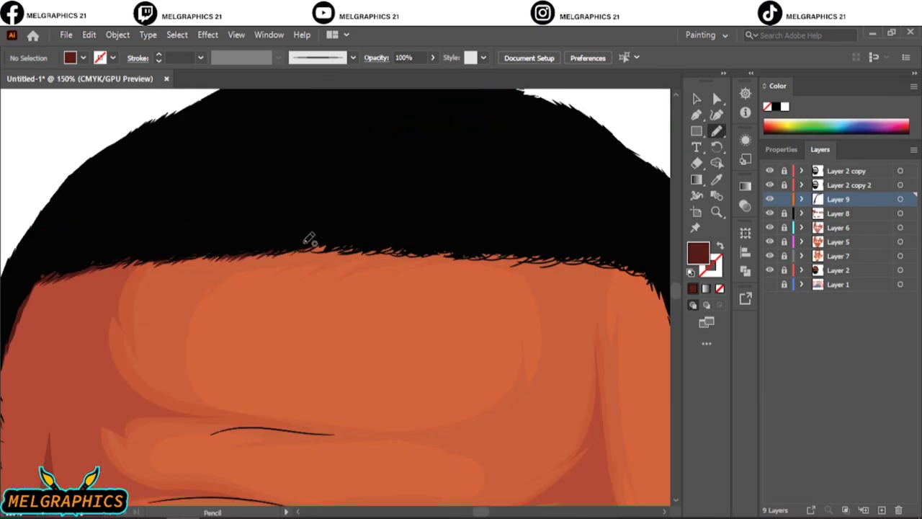
pyautogui.moveTo(391, 253); pyautogui.dragTo(465, 266)
# Shade the beard edges at the side of the head, chin and lower beard.
pyautogui.hscroll(5, 371, 219)
pyautogui.keyDown('alt'); pyautogui.scroll(2, 490, 272); pyautogui.keyUp('alt')
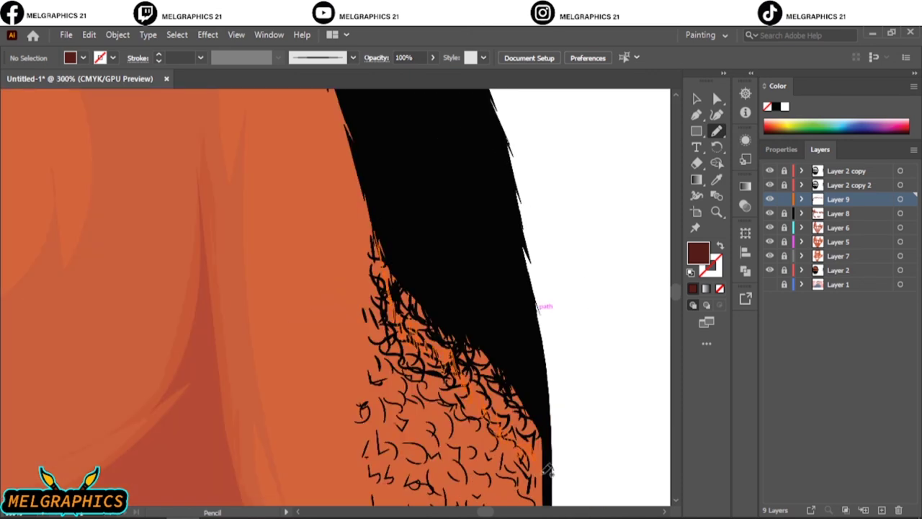
pyautogui.moveTo(548, 470); pyautogui.dragTo(548, 470)
pyautogui.scroll(-4, 547, 470)
pyautogui.scroll(2, 309, 395)
pyautogui.scroll(1, 309, 395)
pyautogui.moveTo(407, 439)
pyautogui.mouseDown()
pyautogui.moveTo(292, 245)
pyautogui.moveTo(261, 169)
pyautogui.mouseUp()
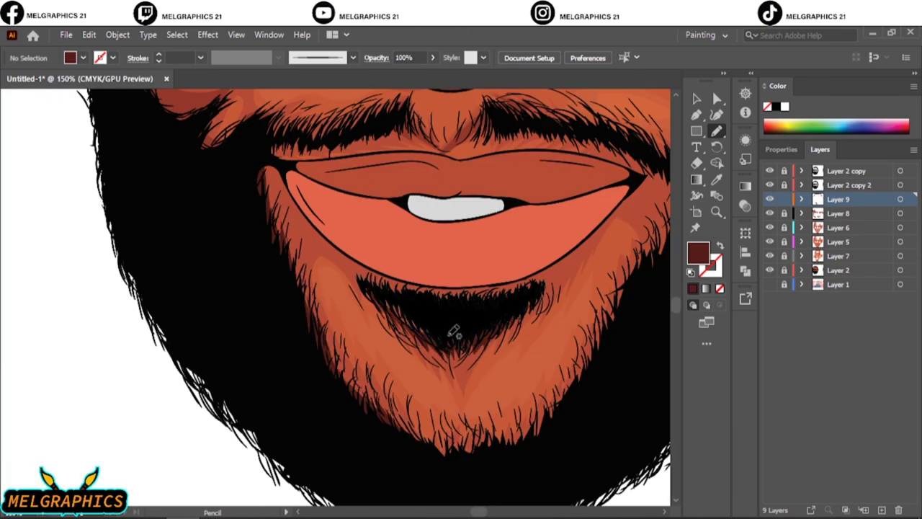
pyautogui.moveTo(397, 433); pyautogui.dragTo(505, 435)
pyautogui.moveTo(612, 312); pyautogui.dragTo(609, 310)
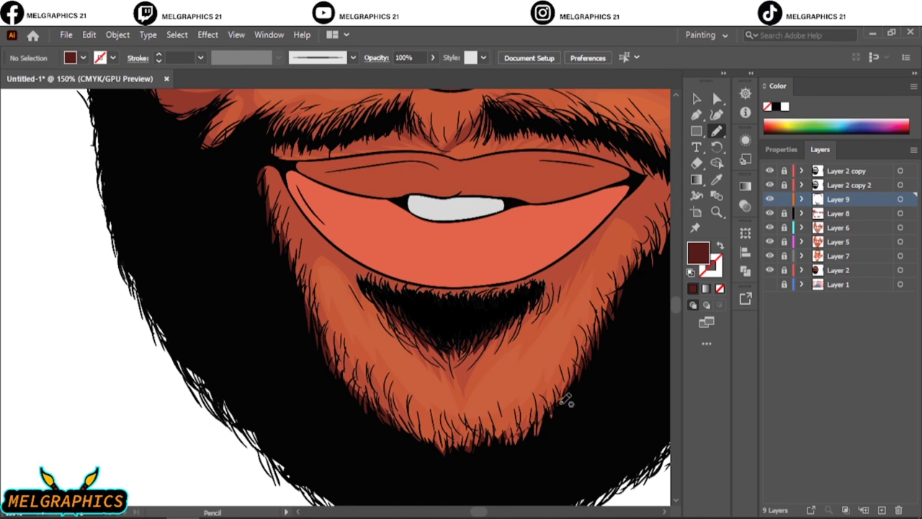
# Shade the moustache edge and the beard edge beside the ear.
pyautogui.hscroll(3, 612, 268)
pyautogui.hscroll(3, 440, 322)
pyautogui.scroll(2, 439, 322)
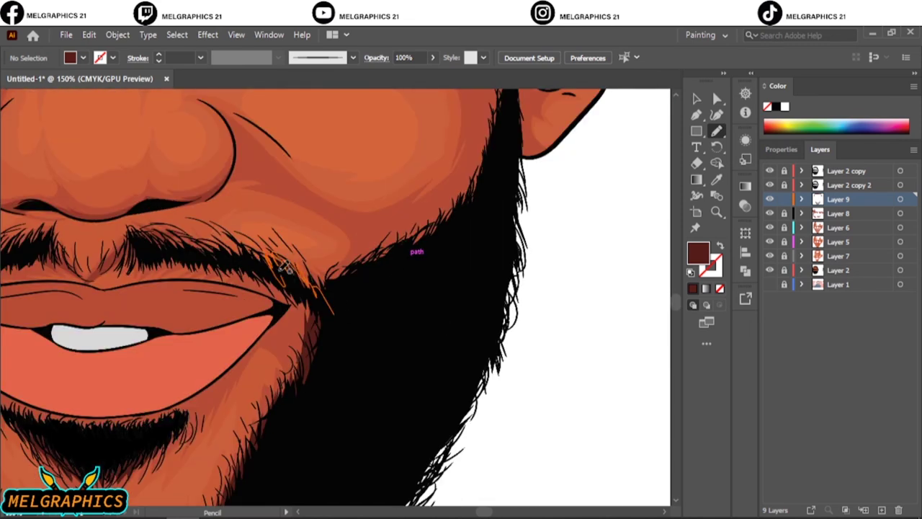
pyautogui.moveTo(278, 268)
pyautogui.mouseDown()
pyautogui.moveTo(267, 268)
pyautogui.moveTo(392, 261)
pyautogui.moveTo(267, 272)
pyautogui.mouseUp()
pyautogui.hscroll(-5, 418, 247)
pyautogui.scroll(4, 191, 223)
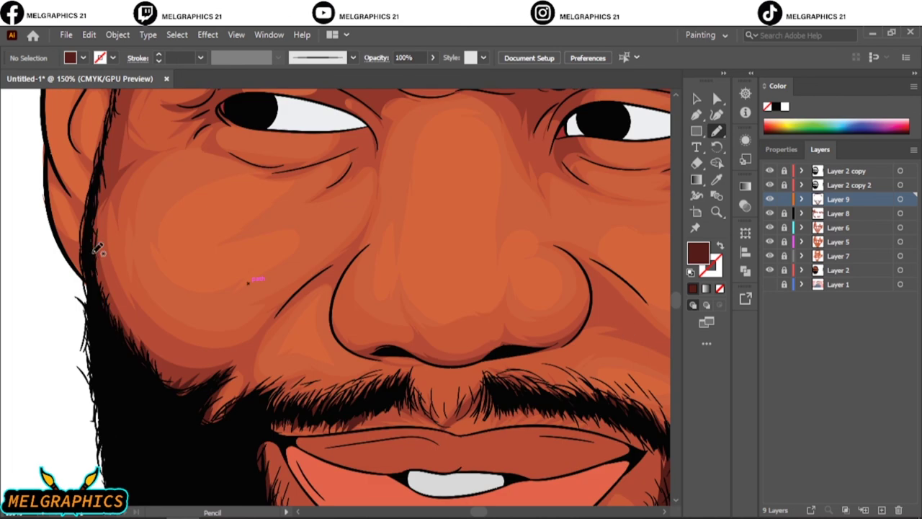
pyautogui.hotkey('ctrl', '0')
pyautogui.scroll(5, 446, 266)
pyautogui.scroll(1, 401, 329)
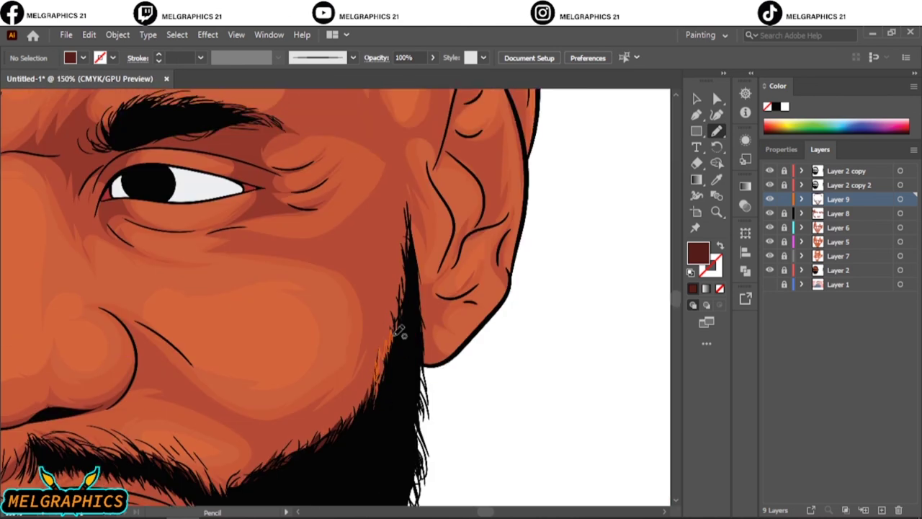
pyautogui.moveTo(404, 165); pyautogui.dragTo(391, 438)
pyautogui.hotkey('ctrl', '0')
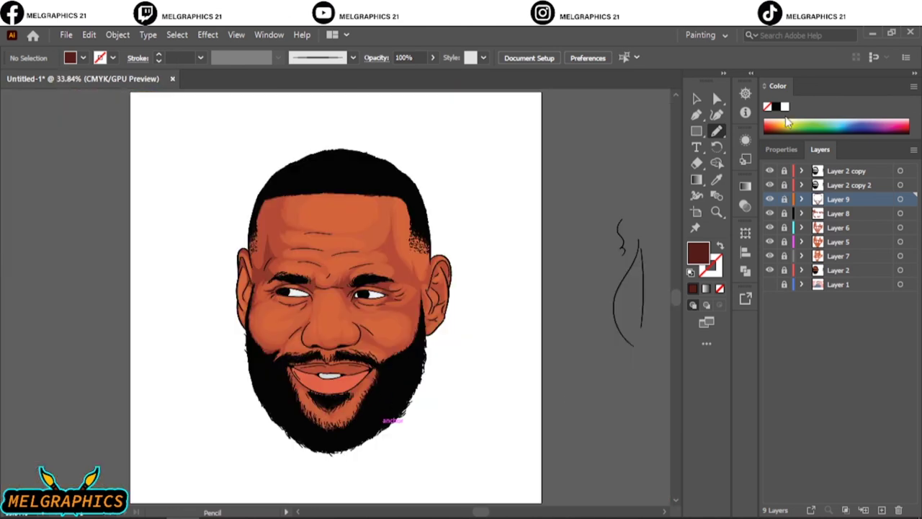
# Show the reference photo and create Layer 10 for the highlights.
pyautogui.click(836, 206)
pyautogui.click(881, 509)
pyautogui.click(769, 235)
pyautogui.scroll(5, 325, 324)
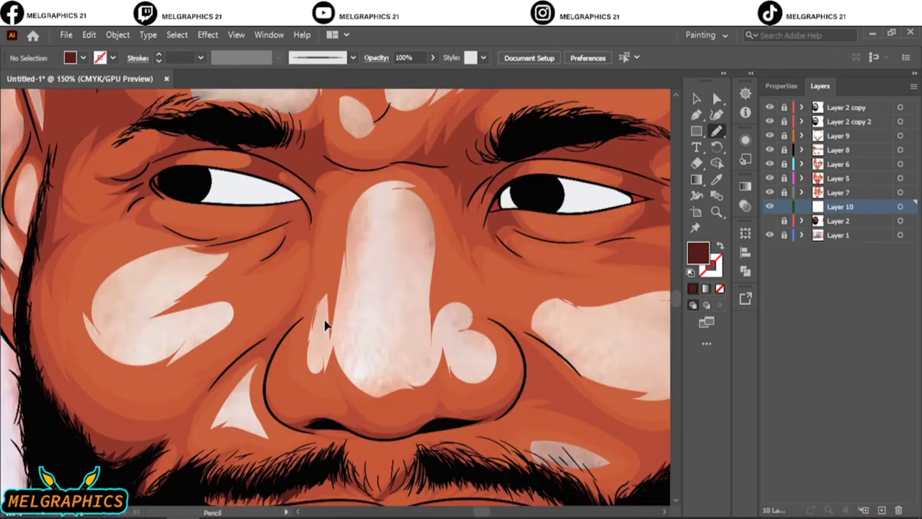
# Set a lighter orange highlight fill for the Pencil.
pyautogui.doubleClick(698, 252)
pyautogui.click(632, 208)
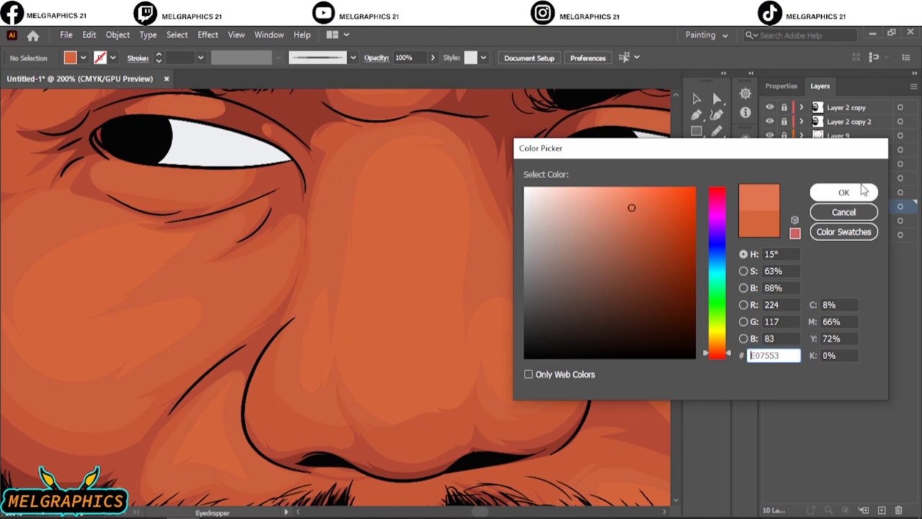
pyautogui.click(843, 191)
pyautogui.press('i')
pyautogui.doubleClick(697, 252)
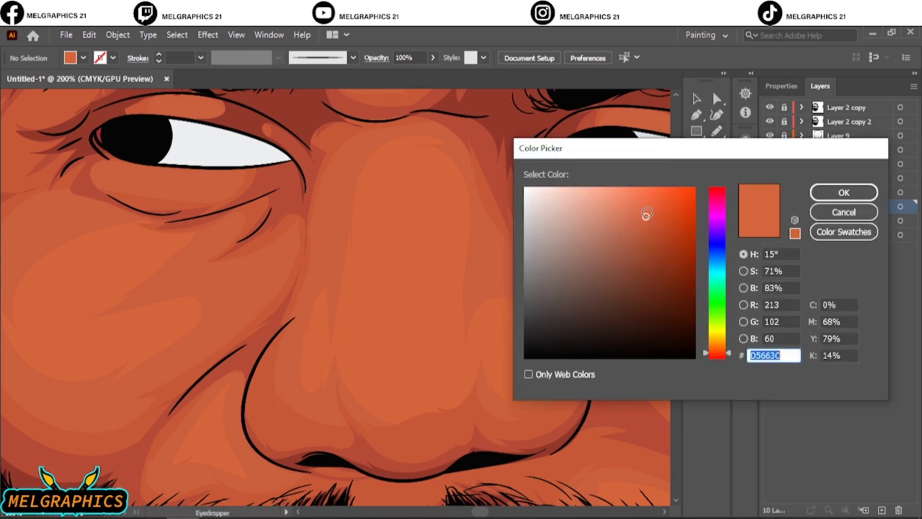
pyautogui.click(833, 191)
pyautogui.press('n')
# Hide Layer 2 and draw highlights down the nose ridge and on the left cheek.
pyautogui.click(769, 220)
pyautogui.moveTo(404, 148); pyautogui.dragTo(426, 147)
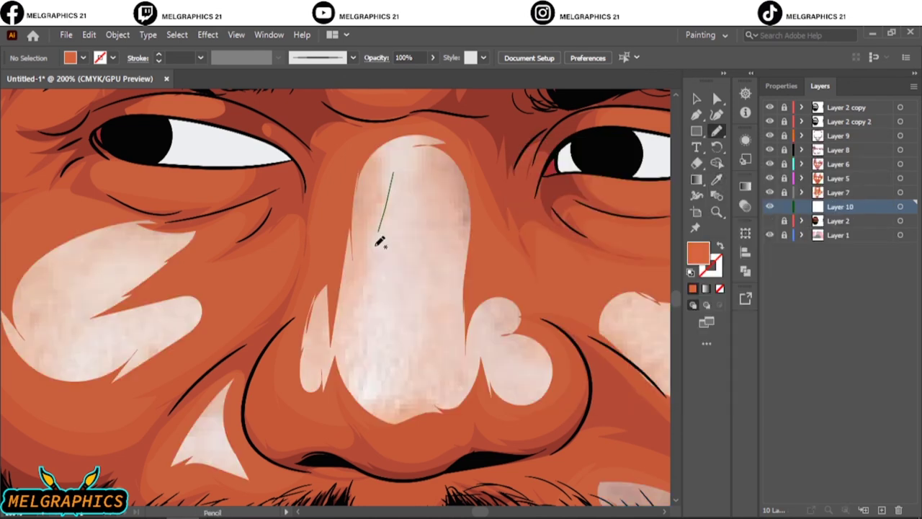
pyautogui.moveTo(52, 285); pyautogui.dragTo(58, 289)
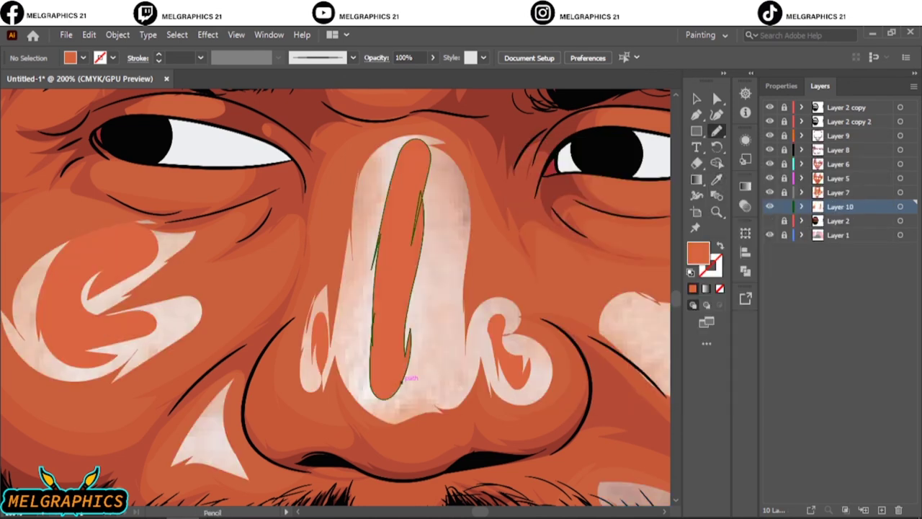
pyautogui.hotkey('ctrl', '-')
pyautogui.moveTo(441, 278); pyautogui.dragTo(441, 275)
# Draw highlights on the upper and lower forehead and between the brows.
pyautogui.scroll(3, 401, 259)
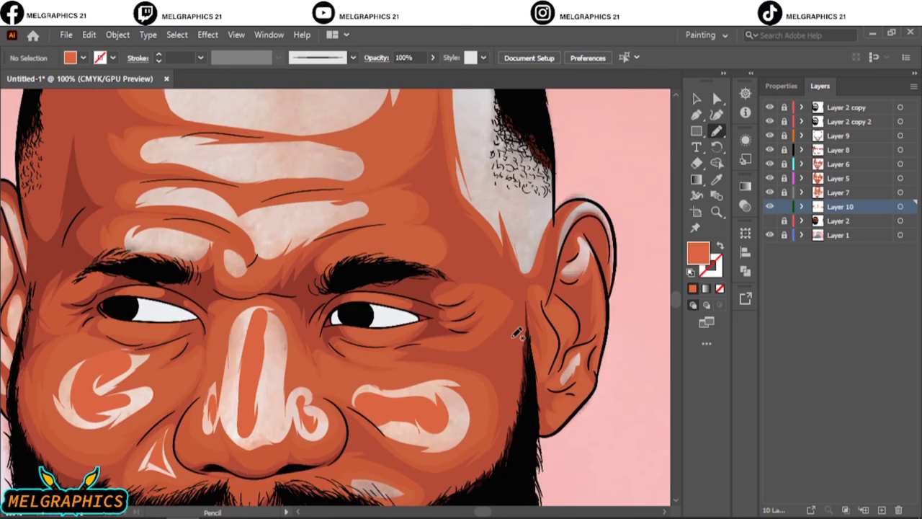
pyautogui.scroll(3, 401, 259)
pyautogui.moveTo(332, 216); pyautogui.dragTo(334, 214)
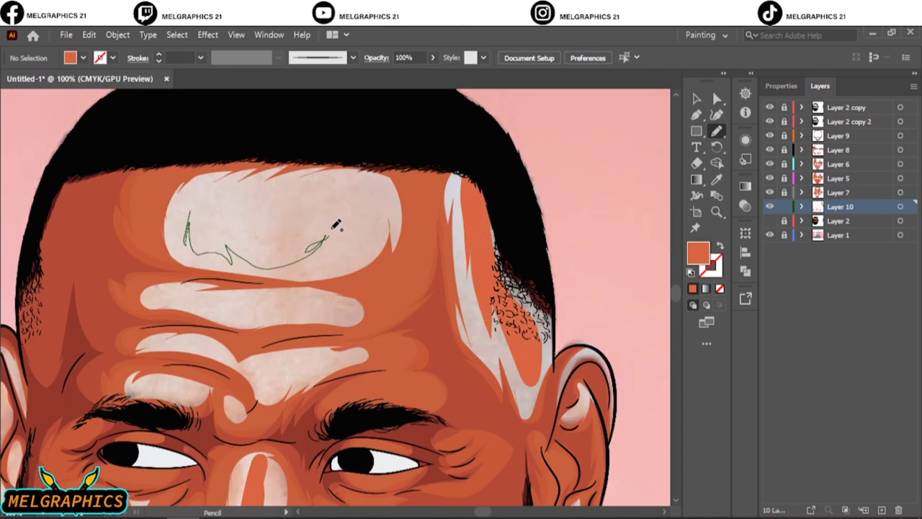
pyautogui.moveTo(180, 294)
pyautogui.mouseDown()
pyautogui.moveTo(267, 312)
pyautogui.moveTo(216, 353)
pyautogui.mouseUp()
pyautogui.moveTo(267, 380); pyautogui.dragTo(331, 360)
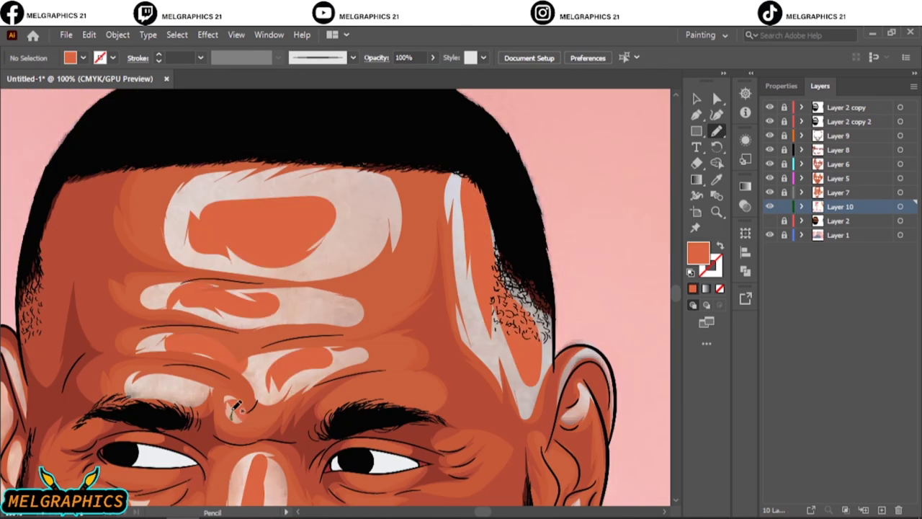
pyautogui.moveTo(233, 405); pyautogui.dragTo(144, 382)
pyautogui.hotkey('ctrl', '0')
# Recolor all Layer 10 highlights to 87% brightness.
pyautogui.click(770, 235)
pyautogui.hotkey('ctrl', '1')
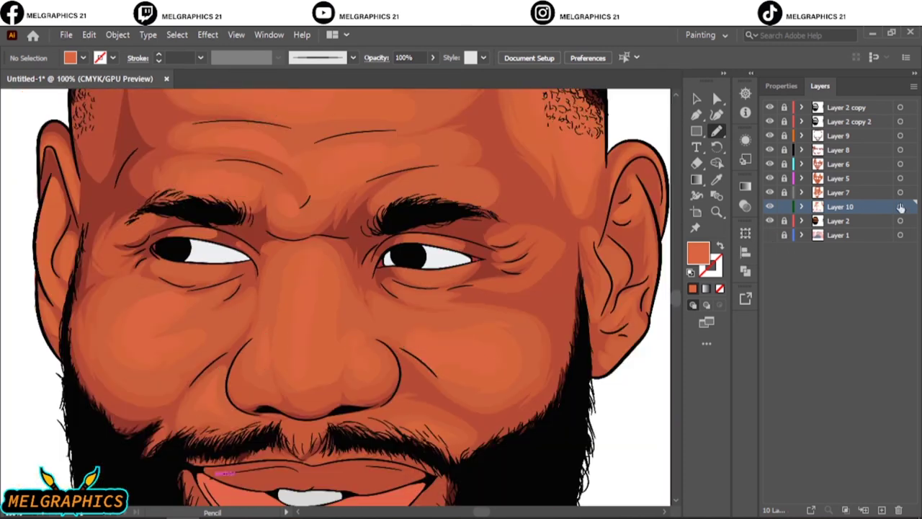
pyautogui.click(900, 206)
pyautogui.hotkey('ctrl', 'shift', 'alt', 'r')
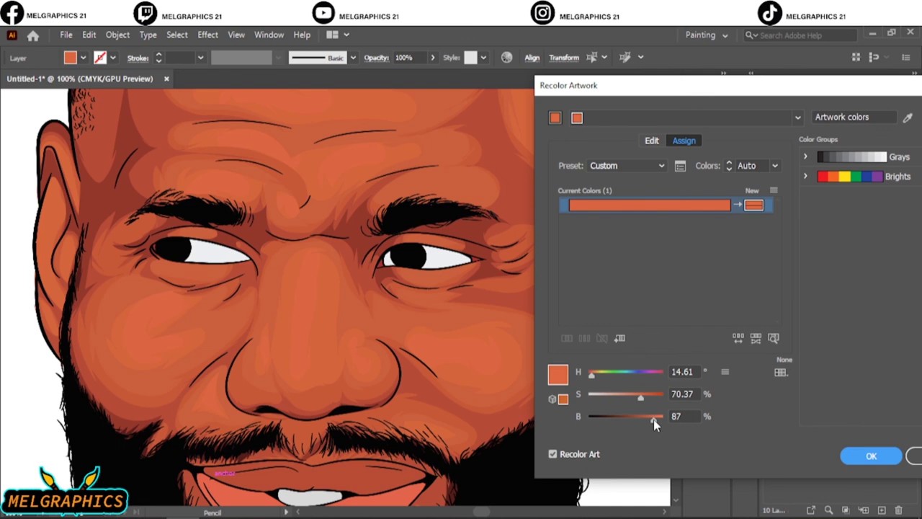
pyautogui.click(871, 455)
pyautogui.hotkey('ctrl', 'shift', 'a')
pyautogui.hotkey('ctrl', '0')
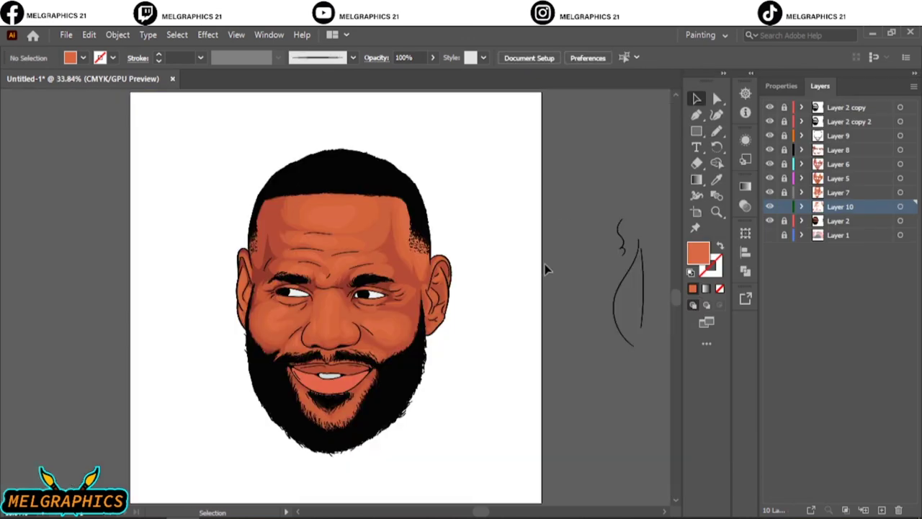
# Add Layer 11 and choose a new light highlight fill colour.
pyautogui.hotkey('ctrl', 'l')
pyautogui.scroll(4, 418, 342)
pyautogui.scroll(1, 422, 328)
pyautogui.press('n')
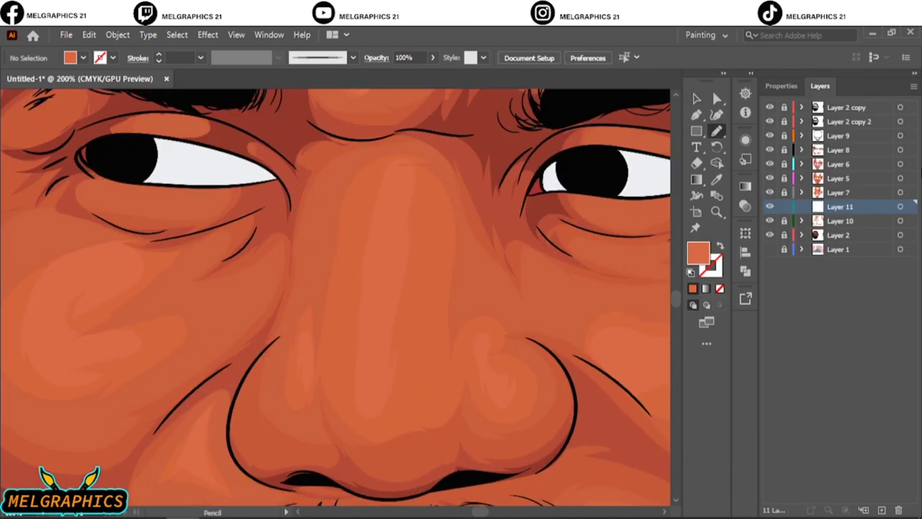
pyautogui.doubleClick(697, 252)
pyautogui.click(635, 209)
pyautogui.click(853, 192)
# Draw highlight shapes on the nose and forehead.
pyautogui.moveTo(362, 350); pyautogui.dragTo(389, 344)
pyautogui.hscroll(3, 576, 365)
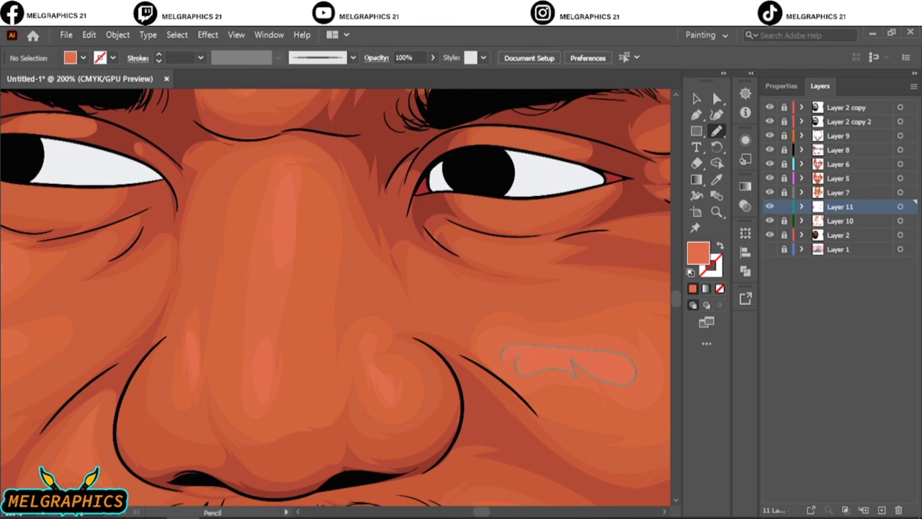
pyautogui.scroll(-1, 574, 368)
pyautogui.scroll(-3, 171, 281)
pyautogui.scroll(-1, 577, 365)
pyautogui.scroll(5, 504, 241)
pyautogui.hscroll(2, 504, 240)
pyautogui.moveTo(522, 180); pyautogui.dragTo(532, 229)
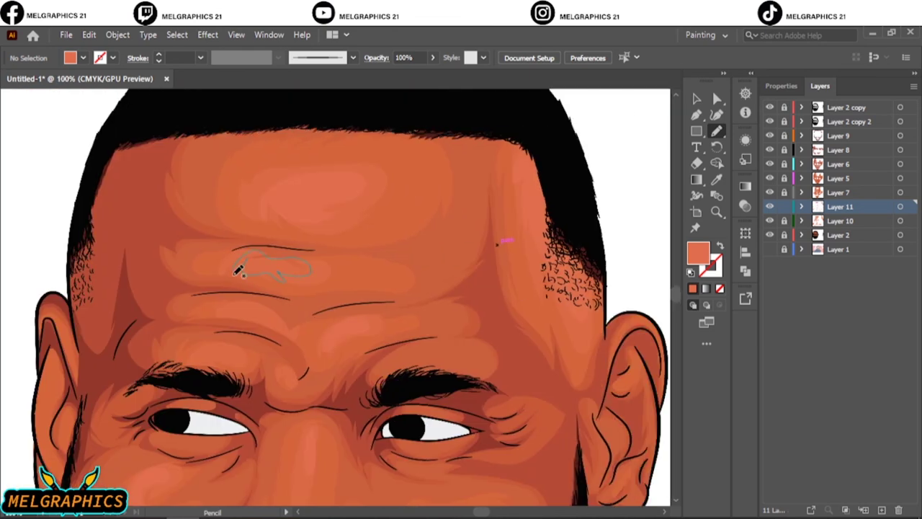
pyautogui.hotkey('ctrl', '0')
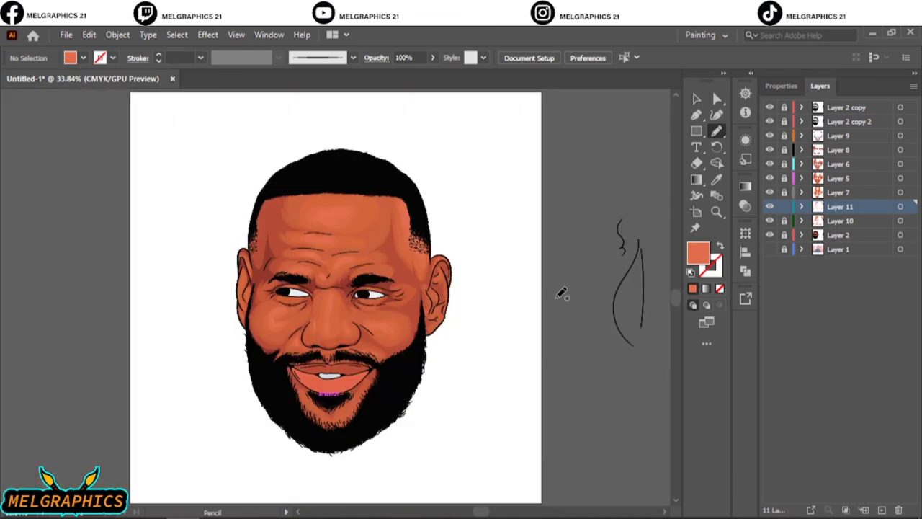
# Lower the Layer 11 highlights' brightness to 87.84% in Recolor Artwork.
pyautogui.click(901, 207)
pyautogui.hotkey('ctrl', '1')
pyautogui.click(507, 57)
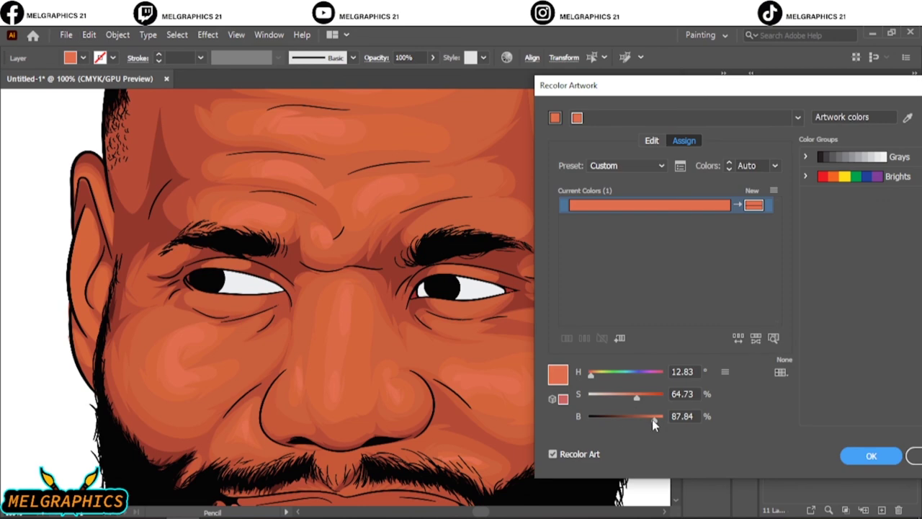
pyautogui.moveTo(652, 419); pyautogui.dragTo(646, 419)
pyautogui.click(871, 456)
# Add a new empty Layer 12.
pyautogui.hotkey('ctrl', '0')
pyautogui.press('v')
pyautogui.click(624, 139)
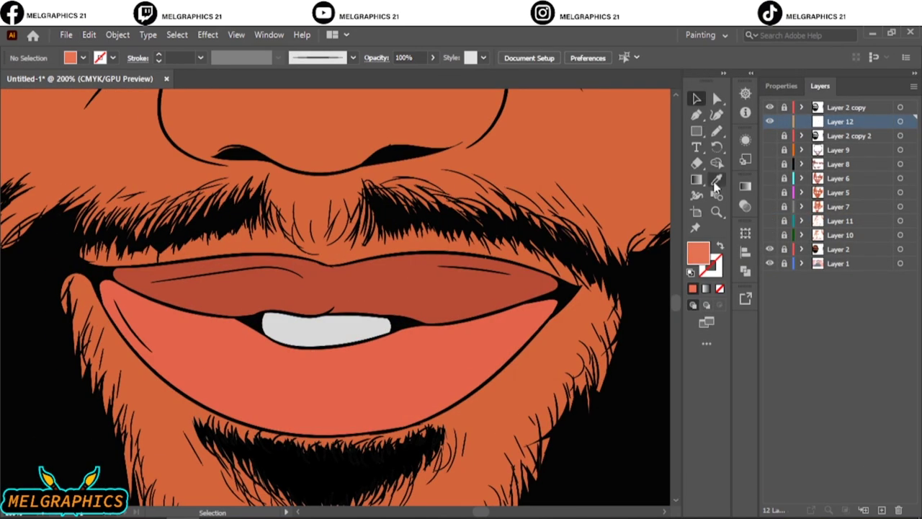
# Choose a darker red fill for the lip shading and zoom in on the lips.
pyautogui.doubleClick(698, 252)
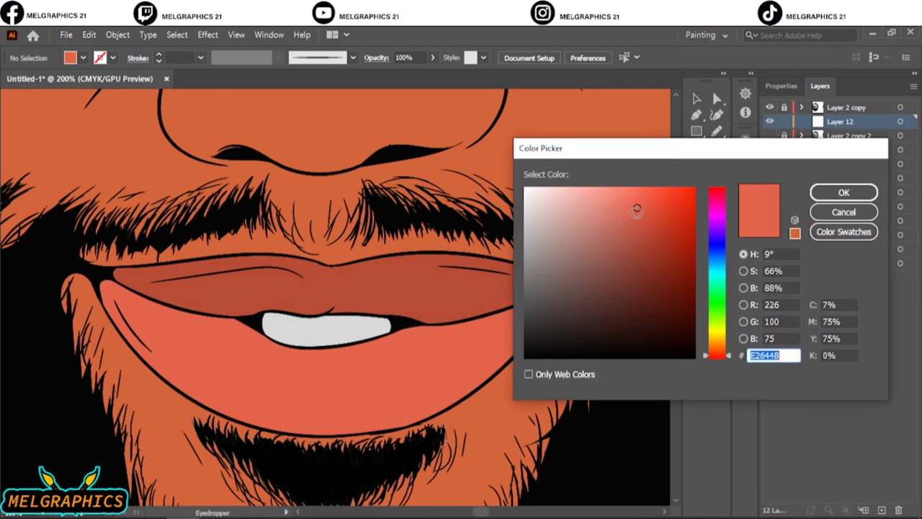
pyautogui.press('Return')
pyautogui.press('n')
pyautogui.doubleClick(698, 252)
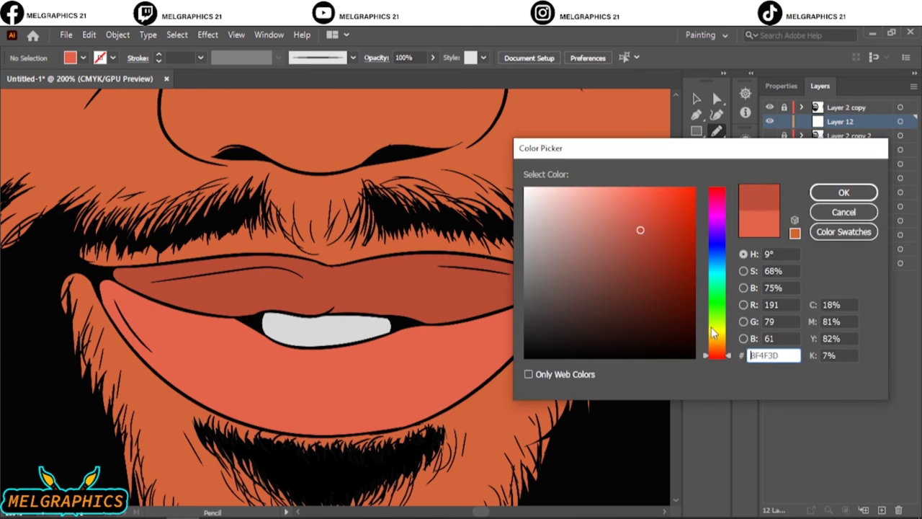
pyautogui.click(829, 191)
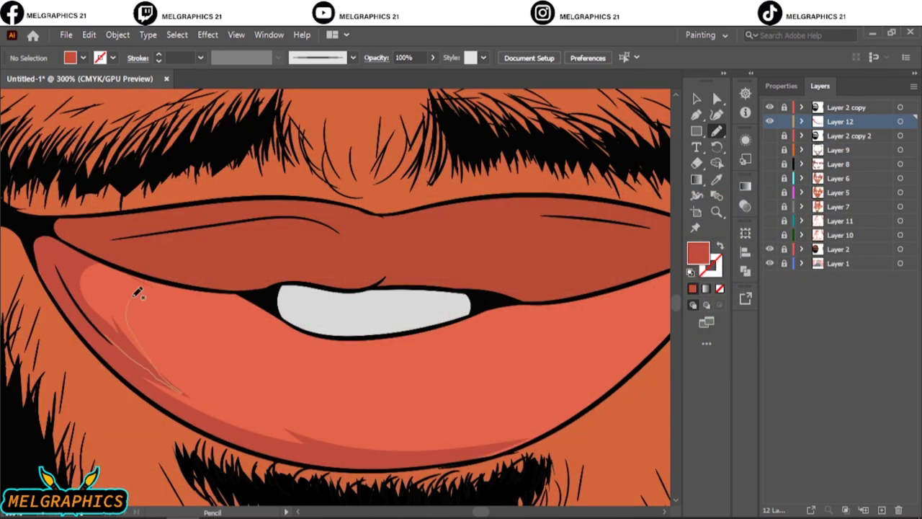
pyautogui.hotkey('ctrl', '0')
pyautogui.hotkey('ctrl', '+')
pyautogui.hotkey('ctrl', '+')
pyautogui.hotkey('ctrl', '+')
pyautogui.press('i')
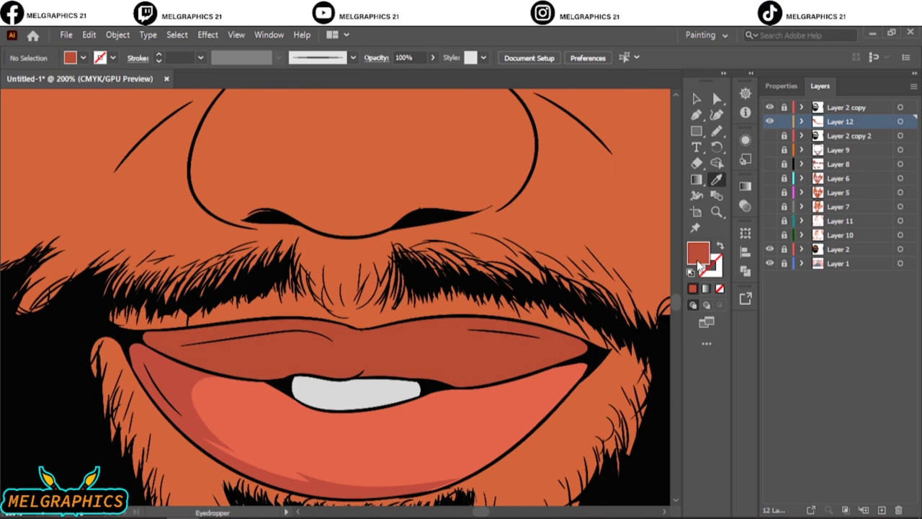
pyautogui.doubleClick(698, 259)
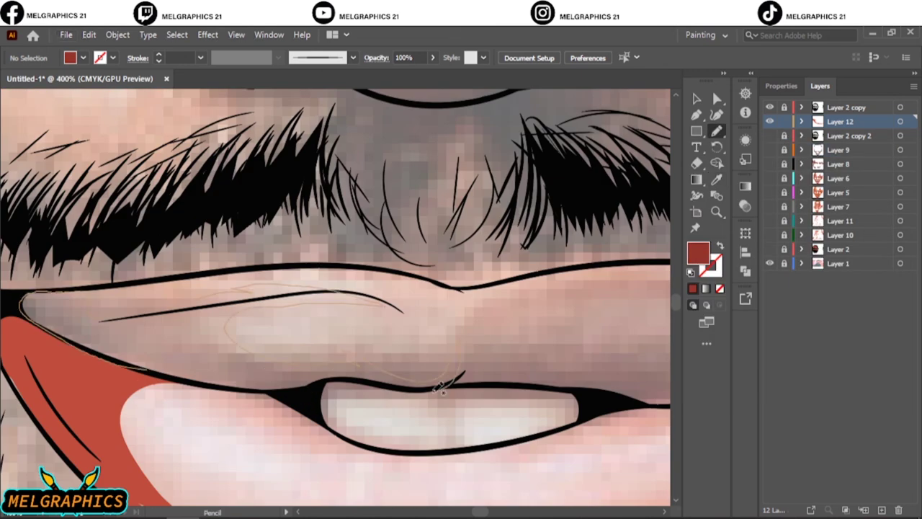
# Draw closed dark red shadow shapes along the upper lip and into the mouth corner.
pyautogui.moveTo(158, 366); pyautogui.dragTo(28, 310)
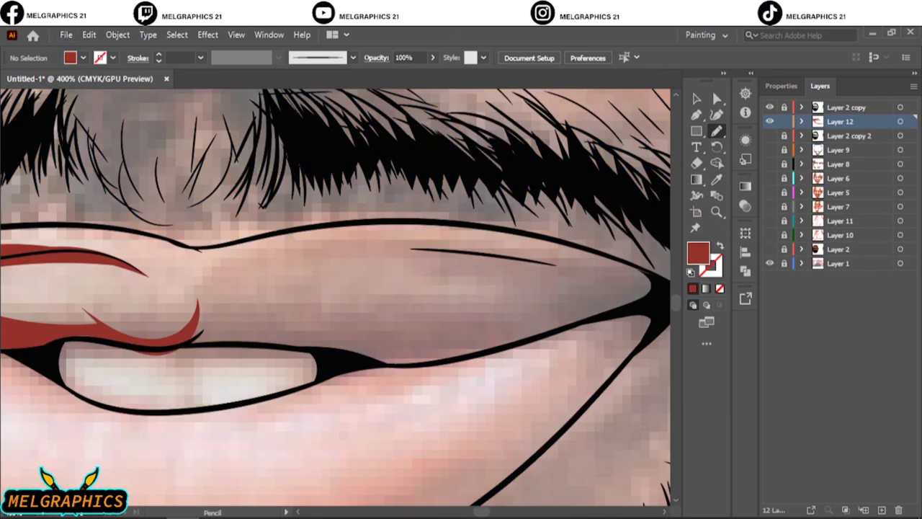
pyautogui.moveTo(176, 343); pyautogui.dragTo(456, 350)
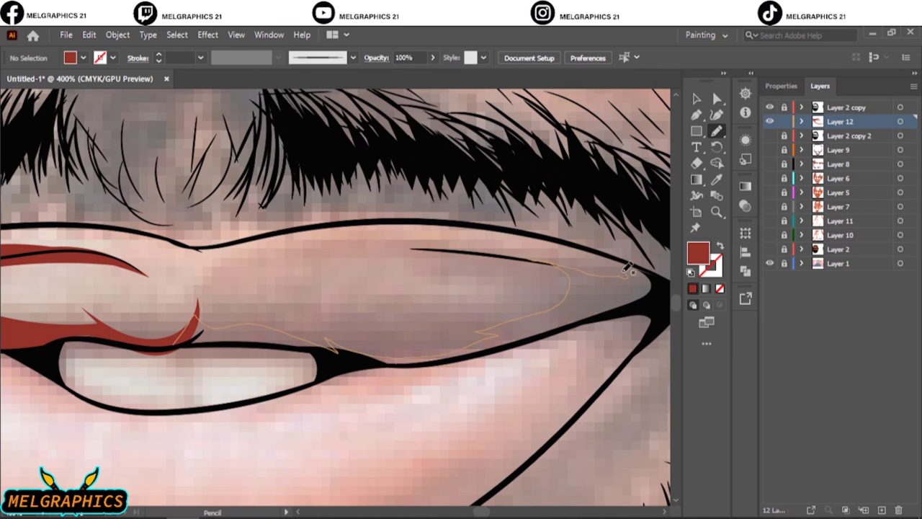
pyautogui.moveTo(166, 322); pyautogui.dragTo(177, 343)
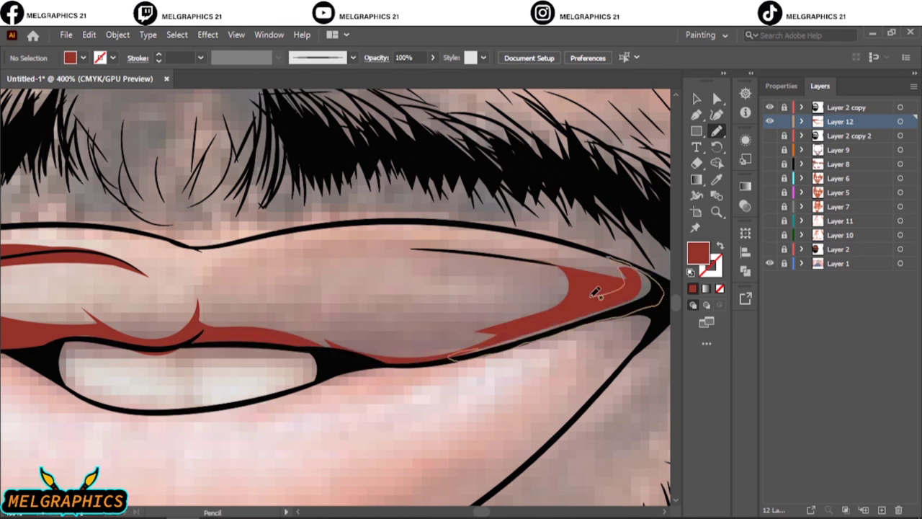
pyautogui.moveTo(594, 292); pyautogui.dragTo(613, 269)
pyautogui.click(770, 249)
pyautogui.scroll(-3, 435, 373)
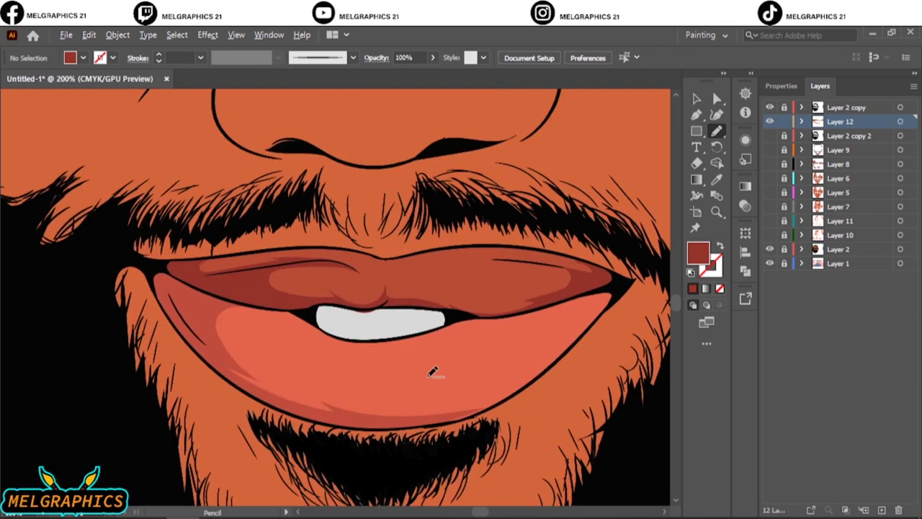
pyautogui.scroll(5, 338, 329)
# Set a light purple 9E83AA fill and start a shadow above the teeth.
pyautogui.press('i')
pyautogui.doubleClick(697, 252)
pyautogui.click(562, 242)
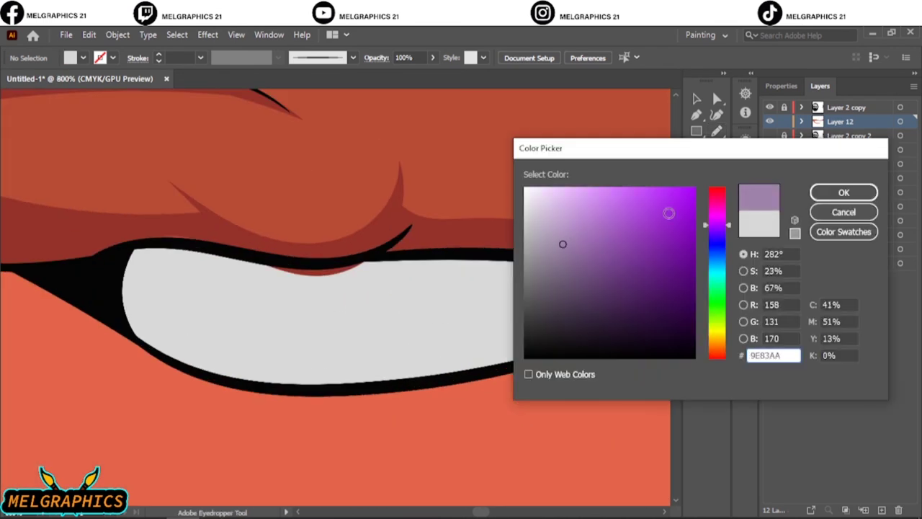
pyautogui.click(848, 192)
pyautogui.press('n')
pyautogui.moveTo(382, 251); pyautogui.dragTo(386, 254)
# Redraw a larger purple shadow under the lip, then shade both teeth edges and eye whites.
pyautogui.hotkey('ctrl', 'z')
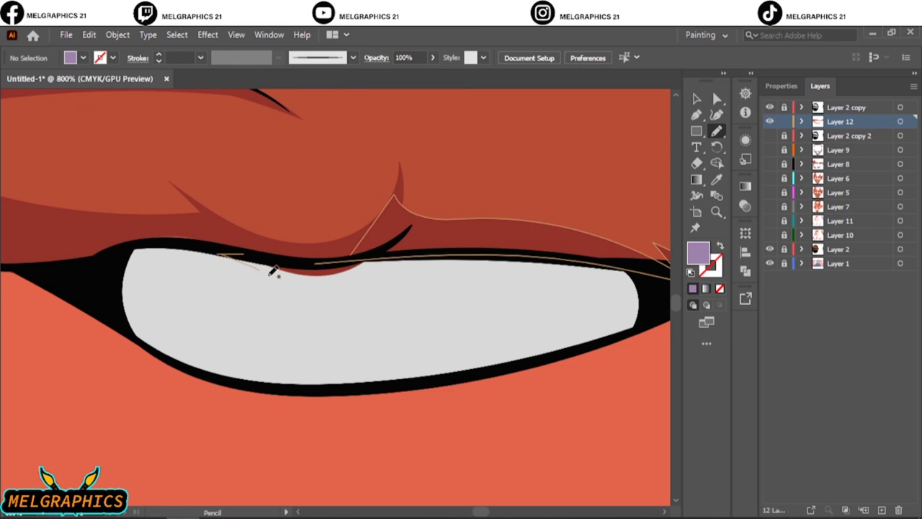
pyautogui.moveTo(274, 267); pyautogui.dragTo(272, 261)
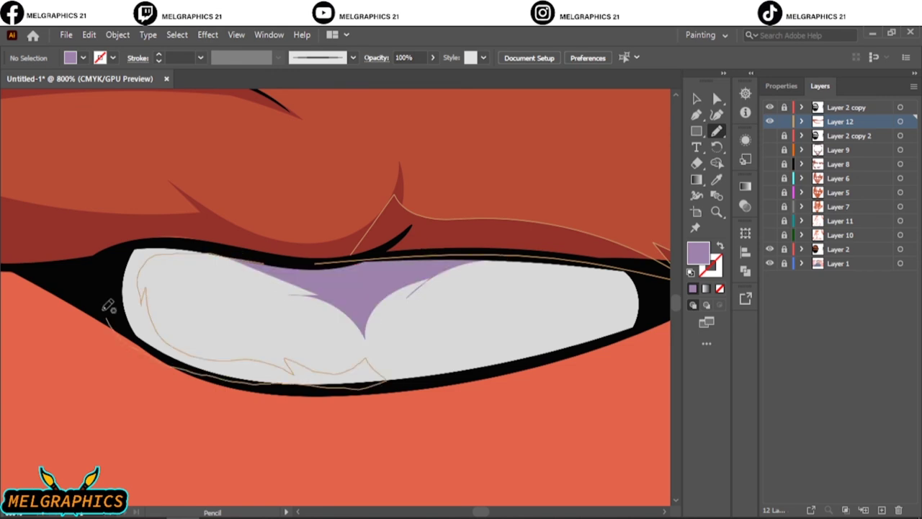
pyautogui.moveTo(306, 360); pyautogui.dragTo(185, 243)
pyautogui.moveTo(572, 262); pyautogui.dragTo(664, 306)
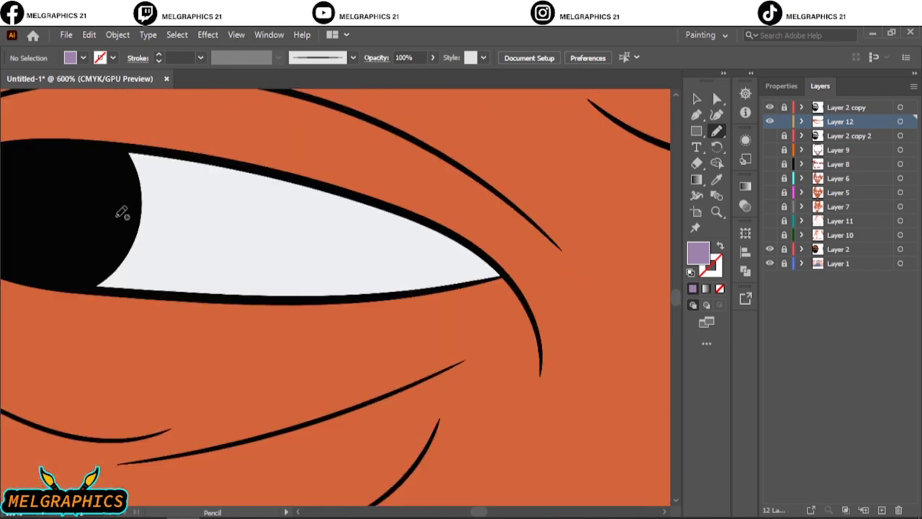
pyautogui.moveTo(123, 210)
pyautogui.mouseDown()
pyautogui.moveTo(346, 199)
pyautogui.moveTo(320, 200)
pyautogui.moveTo(189, 153)
pyautogui.mouseUp()
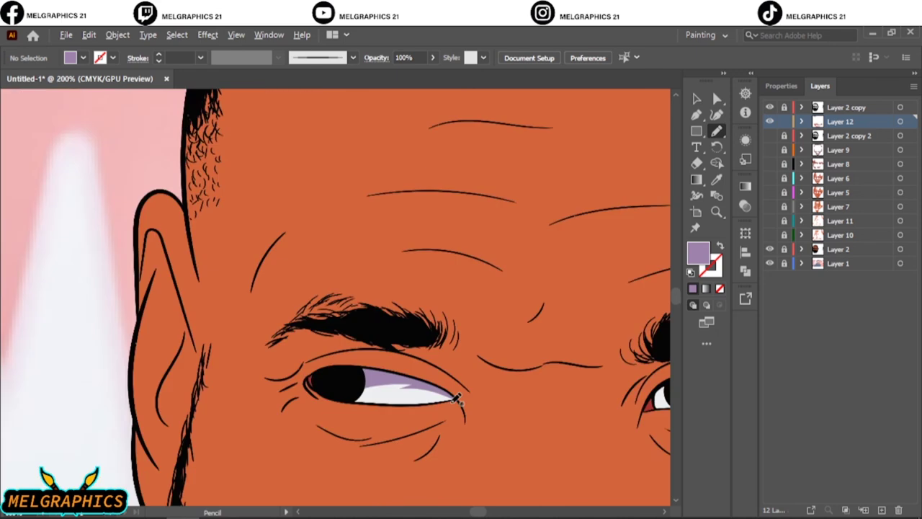
pyautogui.moveTo(307, 329)
pyautogui.mouseDown()
pyautogui.moveTo(540, 325)
pyautogui.moveTo(329, 336)
pyautogui.mouseUp()
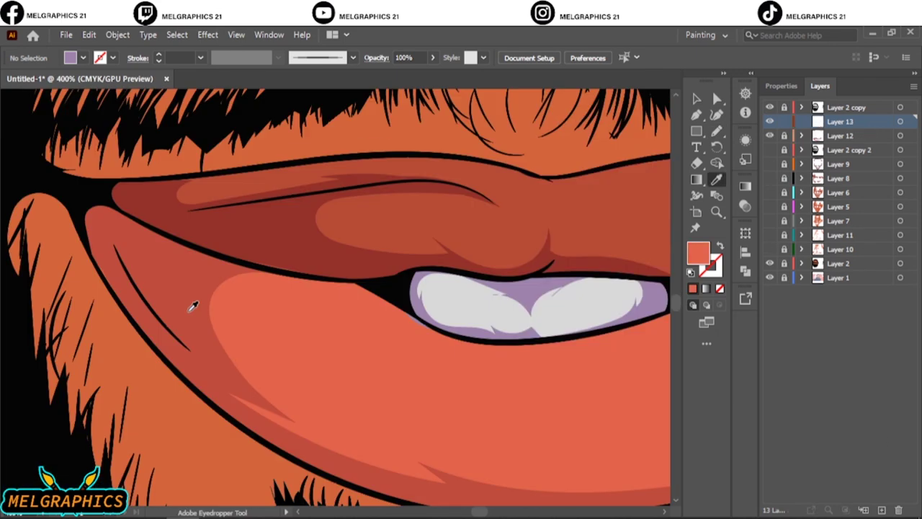
# Draw a dark red shadow shape at the lip corner with the Pencil.
pyautogui.doubleClick(697, 252)
pyautogui.click(846, 194)
pyautogui.moveTo(217, 250); pyautogui.dragTo(186, 340)
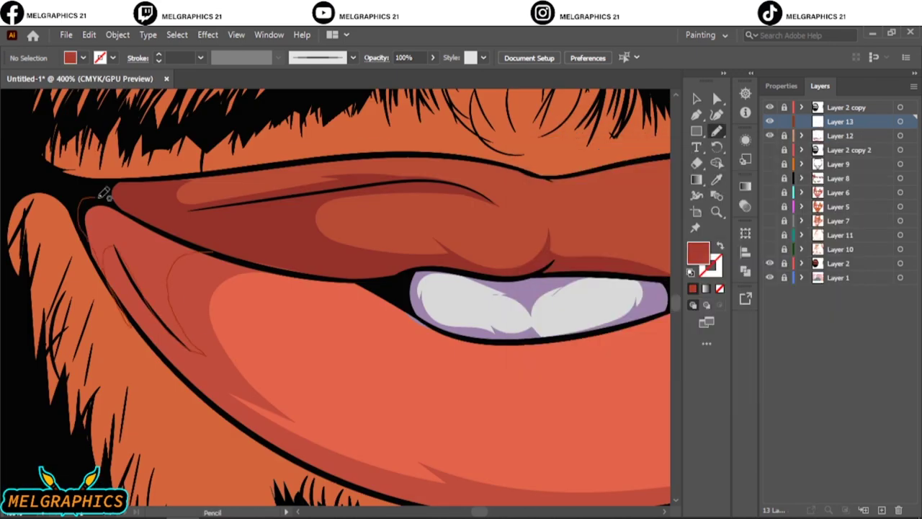
pyautogui.moveTo(104, 193); pyautogui.dragTo(210, 241)
pyautogui.press('b')
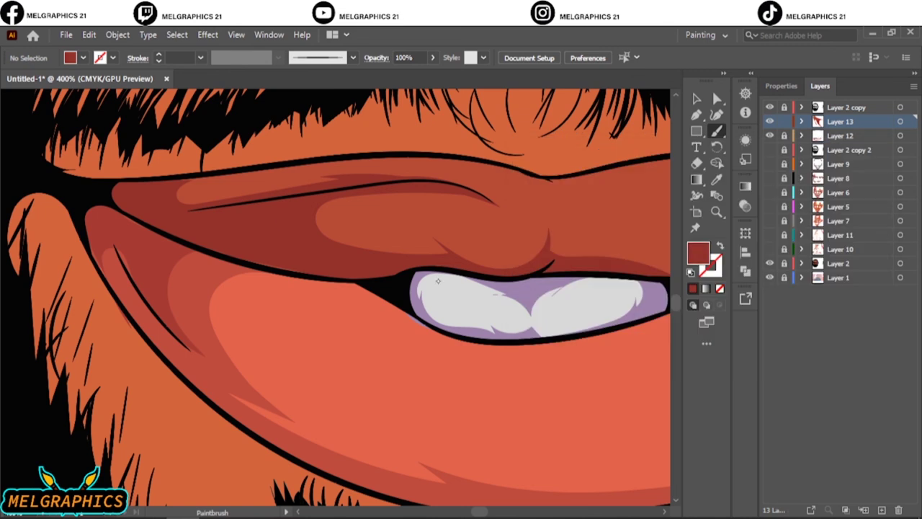
pyautogui.press('n')
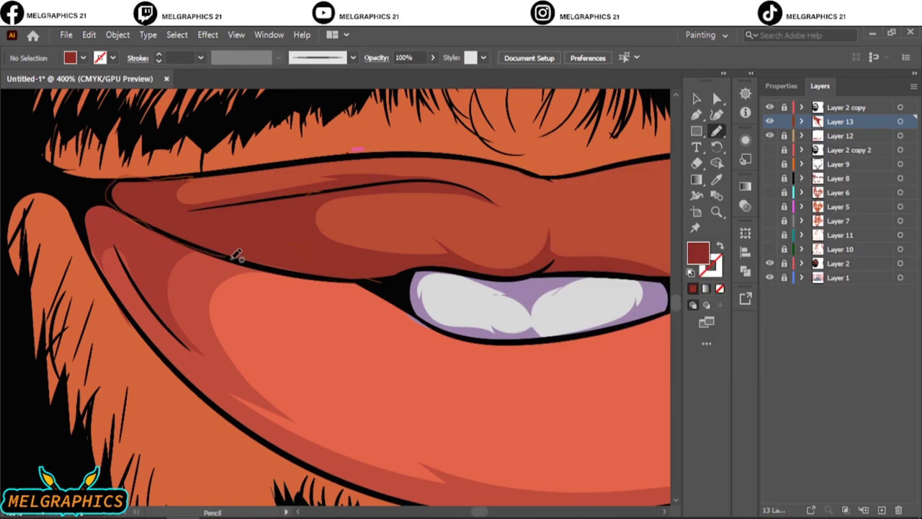
# Toggle the reference photo, switch the fill to purple and shade along the upper eyelid.
pyautogui.hotkey('ctrl', '0')
pyautogui.click(769, 277)
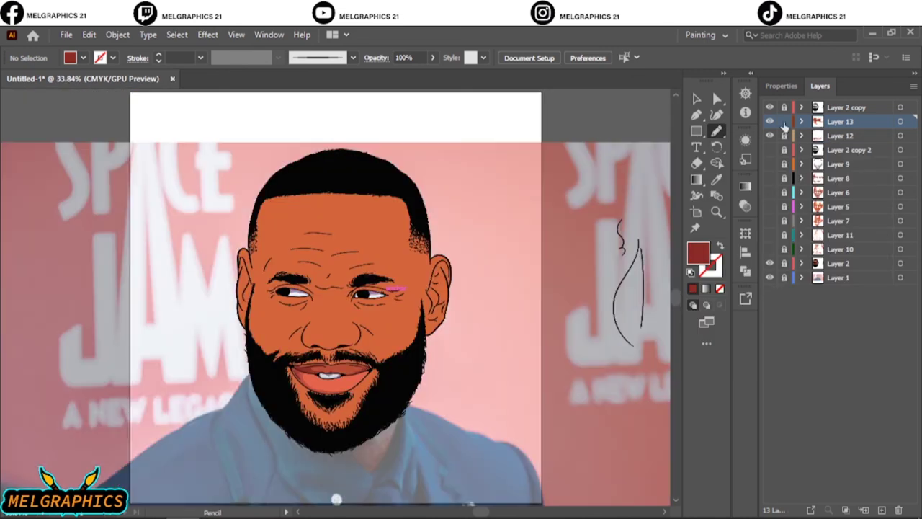
pyautogui.scroll(9, 321, 375)
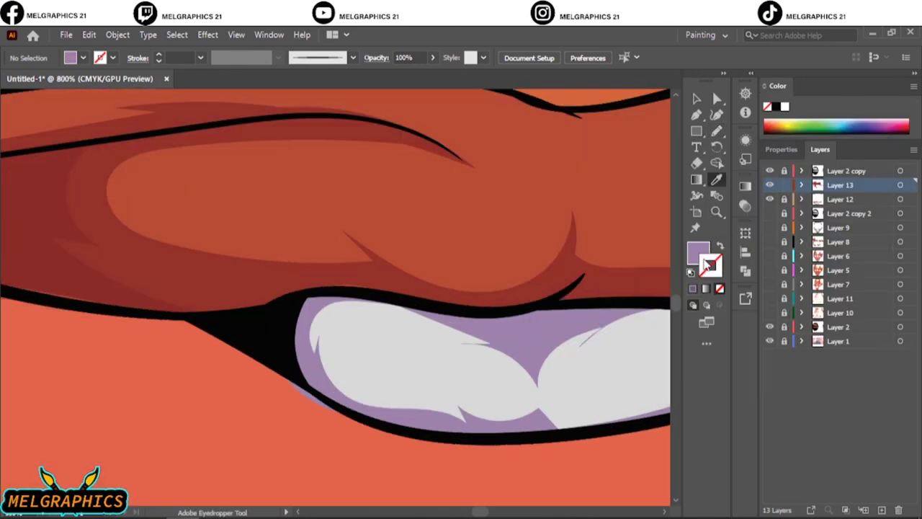
pyautogui.doubleClick(697, 252)
pyautogui.click(857, 192)
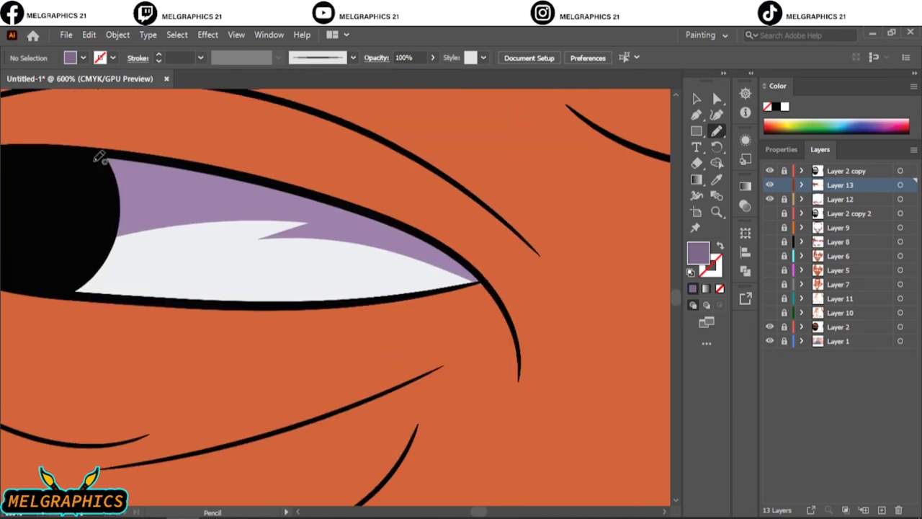
pyautogui.moveTo(98, 155)
pyautogui.mouseDown()
pyautogui.moveTo(322, 197)
pyautogui.moveTo(304, 192)
pyautogui.mouseUp()
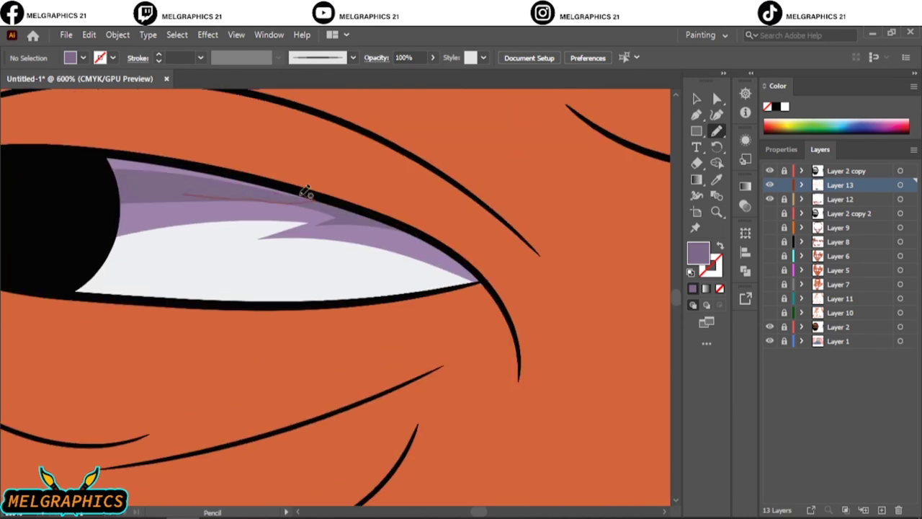
# Extend the purple shading along the eyelid and teeth, and close the extra Color panel.
pyautogui.scroll(3, 315, 200)
pyautogui.hscroll(5, 289, 403)
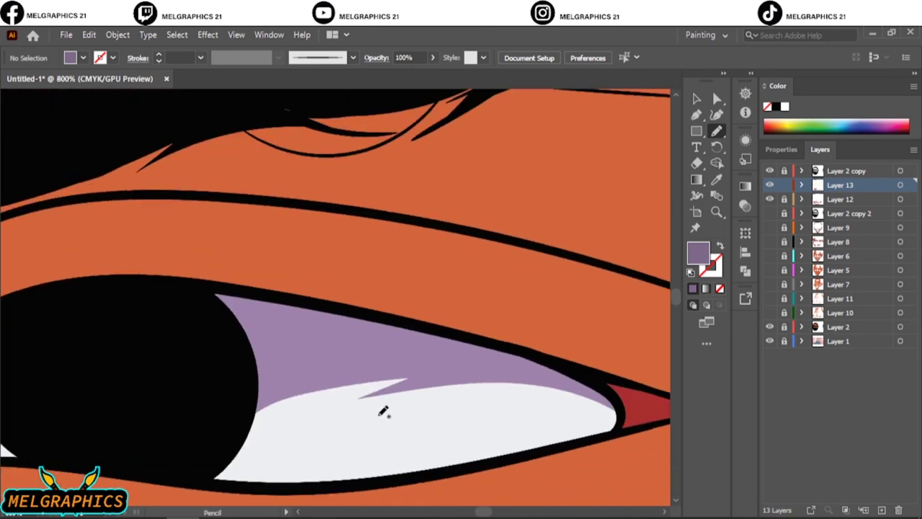
pyautogui.moveTo(209, 328); pyautogui.dragTo(545, 354)
pyautogui.hotkey('ctrl', '0')
pyautogui.rightClick(778, 86)
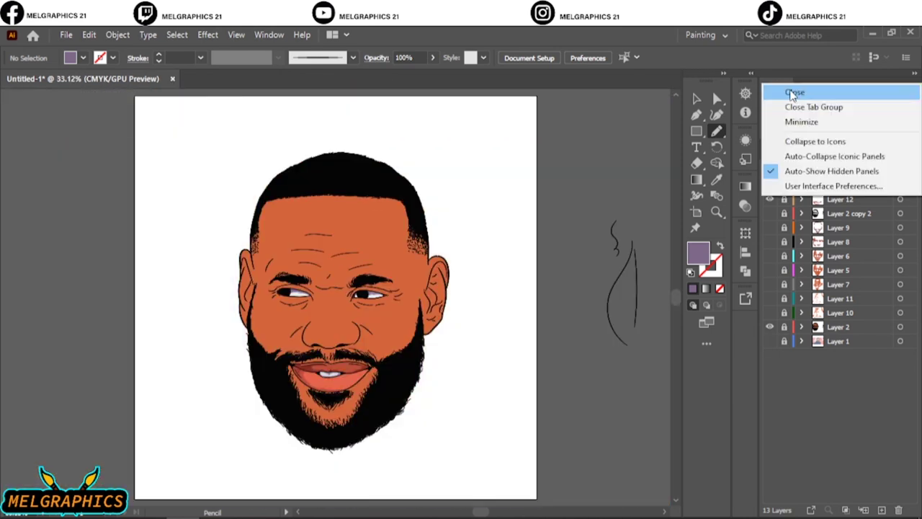
pyautogui.click(814, 108)
pyautogui.click(770, 277)
pyautogui.scroll(5, 336, 374)
# On a new layer, draw a highlight on the lower lip in the sampled lip colour.
pyautogui.press('i')
pyautogui.click(365, 331)
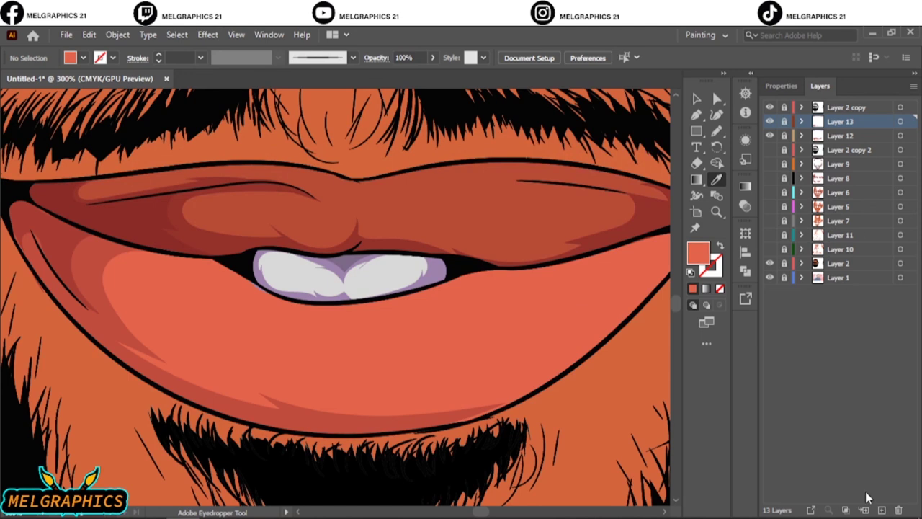
pyautogui.click(863, 510)
pyautogui.doubleClick(697, 253)
pyautogui.click(844, 192)
pyautogui.press('n')
pyautogui.moveTo(337, 309)
pyautogui.mouseDown()
pyautogui.moveTo(468, 319)
pyautogui.moveTo(391, 354)
pyautogui.mouseUp()
# Sample the darker lip red and draw dark red shading along the upper lip.
pyautogui.press('i')
pyautogui.click(551, 206)
pyautogui.doubleClick(697, 252)
pyautogui.press('Return')
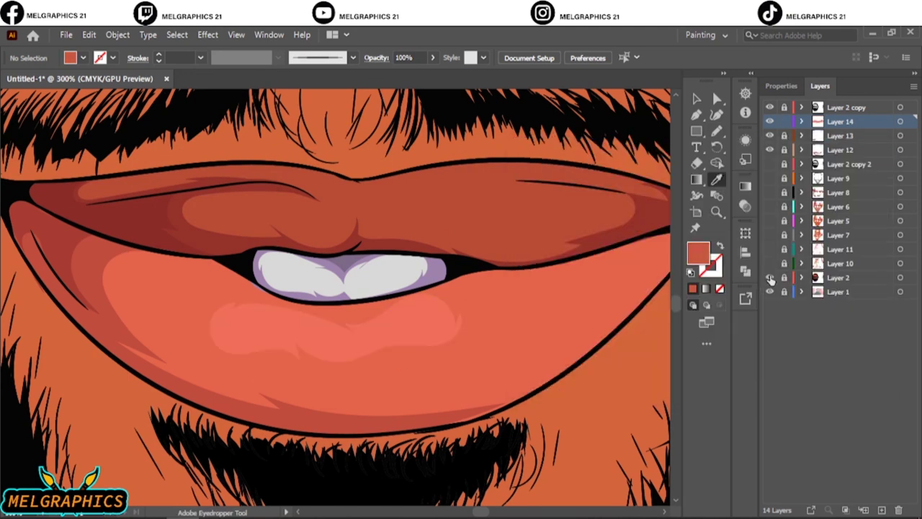
pyautogui.click(770, 163)
pyautogui.press('n')
pyautogui.moveTo(237, 209); pyautogui.dragTo(324, 229)
pyautogui.moveTo(170, 173); pyautogui.dragTo(234, 179)
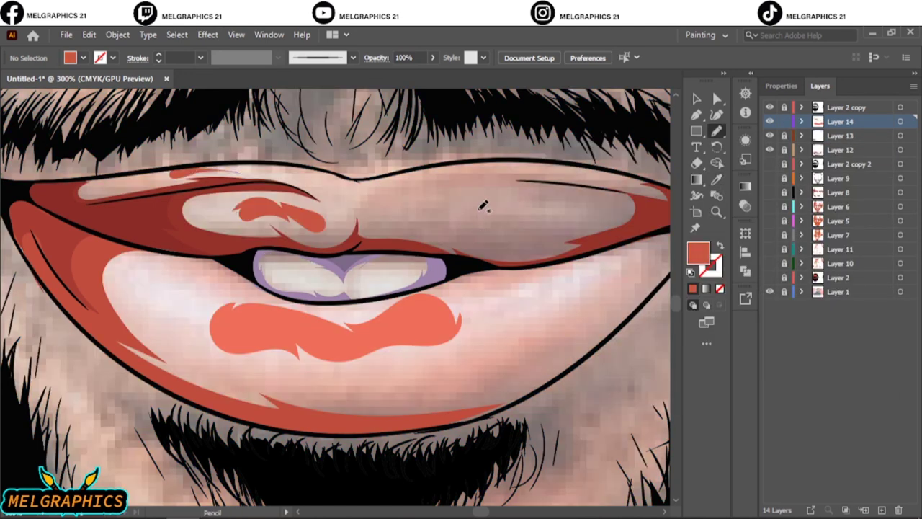
# Toggle the photo and illustration layers to compare the shading against the reference.
pyautogui.hotkey('ctrl', '0')
pyautogui.click(769, 277)
pyautogui.click(769, 292)
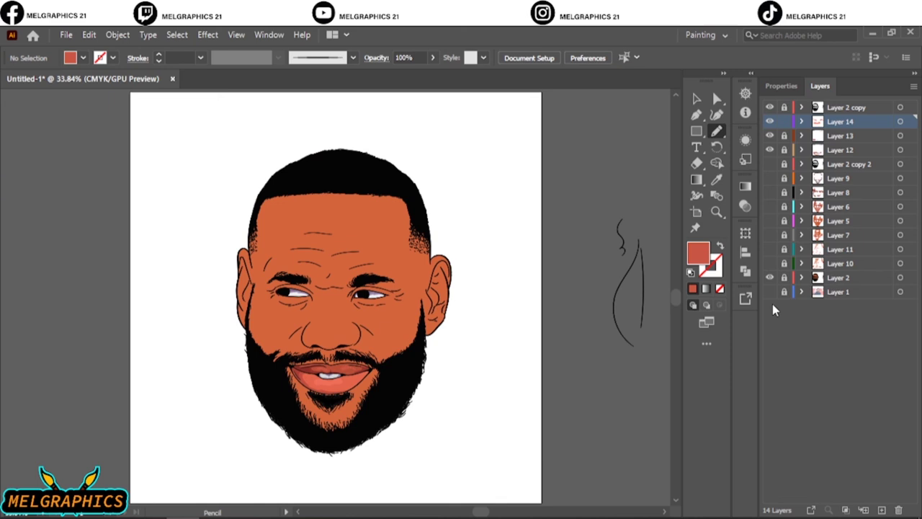
pyautogui.keyDown('alt'); pyautogui.click(770, 292); pyautogui.keyUp('alt')
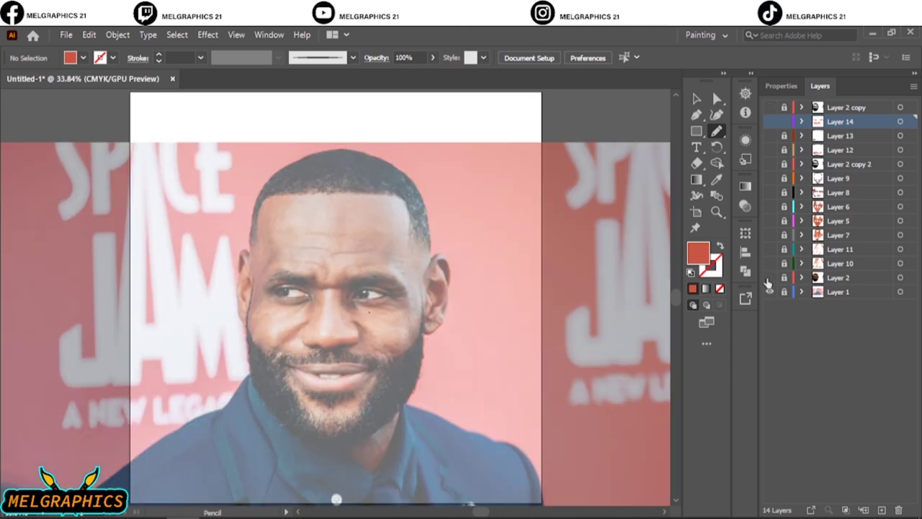
pyautogui.click(769, 277)
# Add a new top layer and set up a round brush with white (ffffff) fill for eye highlights.
pyautogui.hotkey('ctrl', 'l')
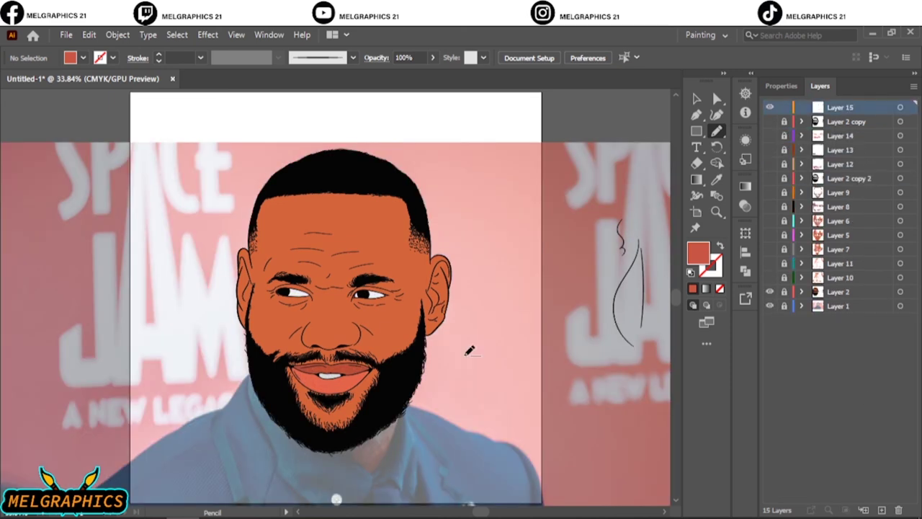
pyautogui.scroll(5, 367, 292)
pyautogui.click(353, 57)
pyautogui.doubleClick(698, 252)
pyautogui.write('ffffff')
pyautogui.press('Return')
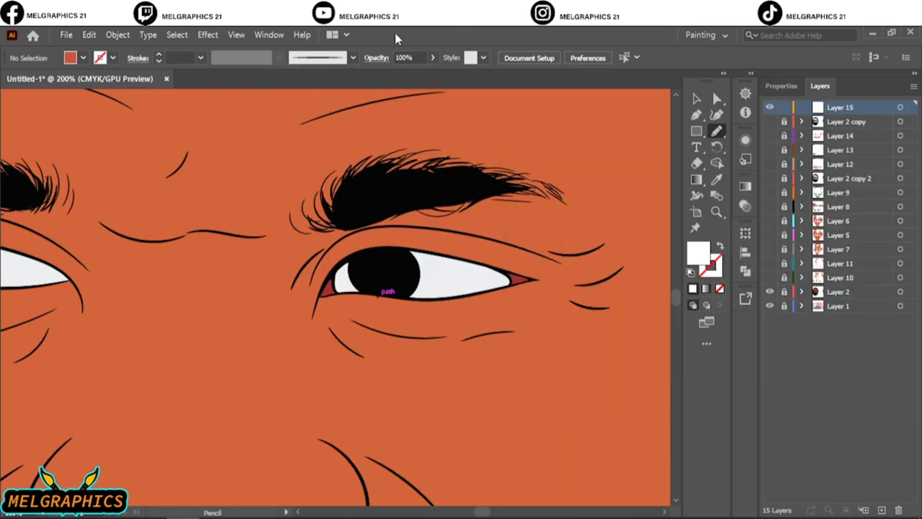
pyautogui.click(353, 58)
pyautogui.press('Escape')
# Draw a dark brown filled reflection shape inside the left iris.
pyautogui.hscroll(5, 120, 360)
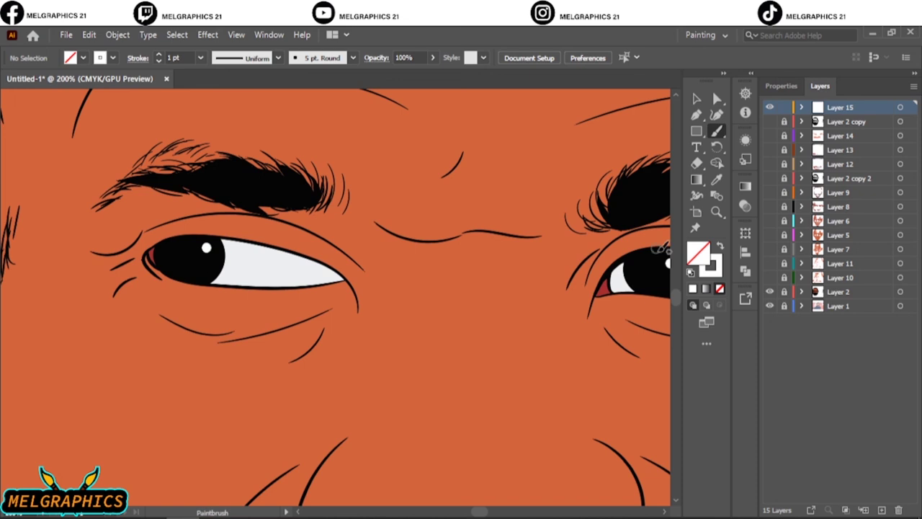
pyautogui.doubleClick(710, 265)
pyautogui.moveTo(552, 325); pyautogui.dragTo(568, 323)
pyautogui.click(854, 192)
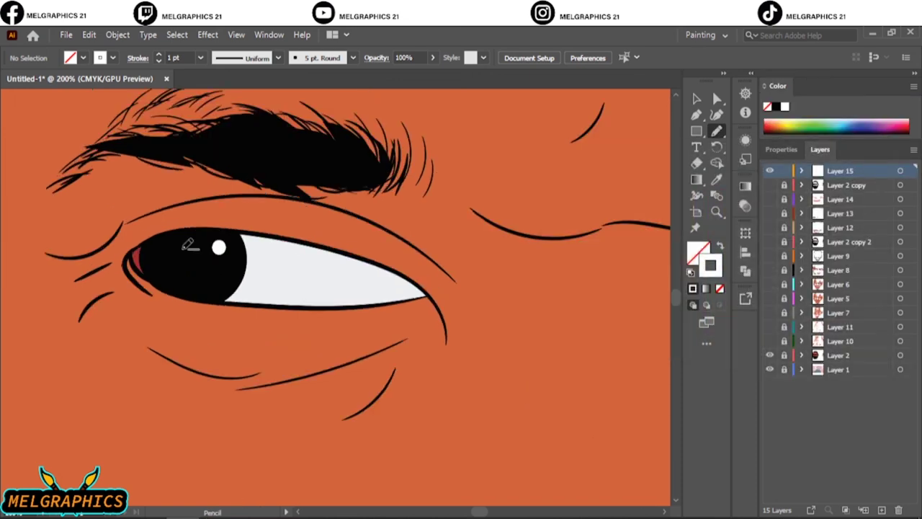
pyautogui.scroll(2, 155, 269)
pyautogui.moveTo(170, 274); pyautogui.dragTo(171, 278)
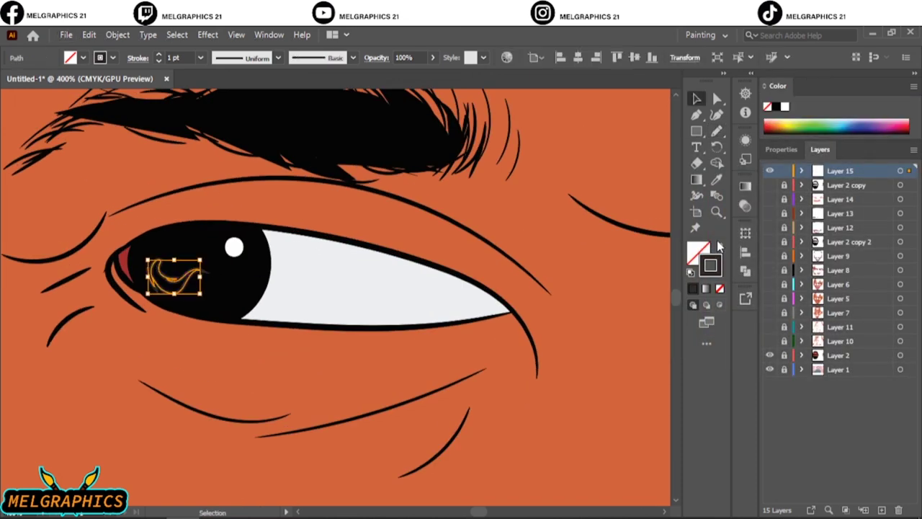
pyautogui.hotkey('shift', 'x')
pyautogui.scroll(-5, 170, 281)
pyautogui.scroll(6, 387, 330)
pyautogui.moveTo(387, 330); pyautogui.dragTo(382, 328)
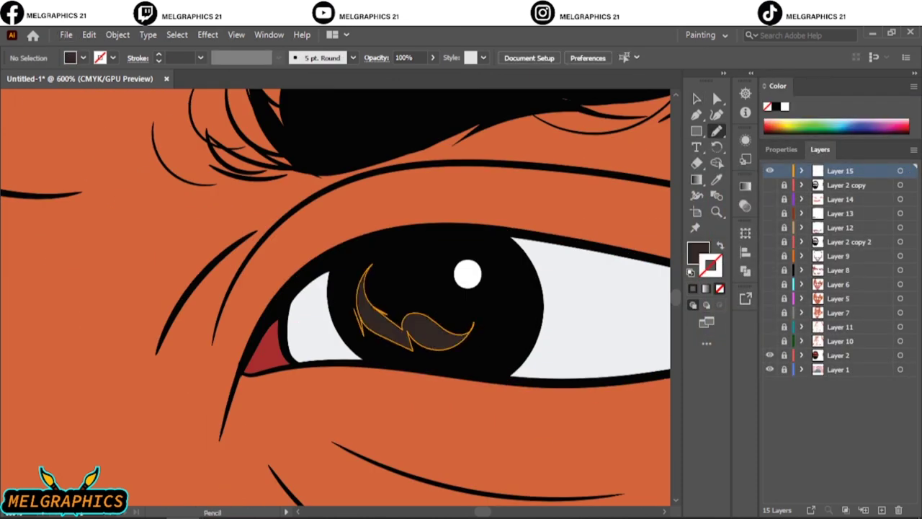
# Hide the photo reference layer and show all the shading layers at once.
pyautogui.hotkey('ctrl', '0')
pyautogui.click(769, 369)
pyautogui.moveTo(769, 341); pyautogui.dragTo(769, 185)
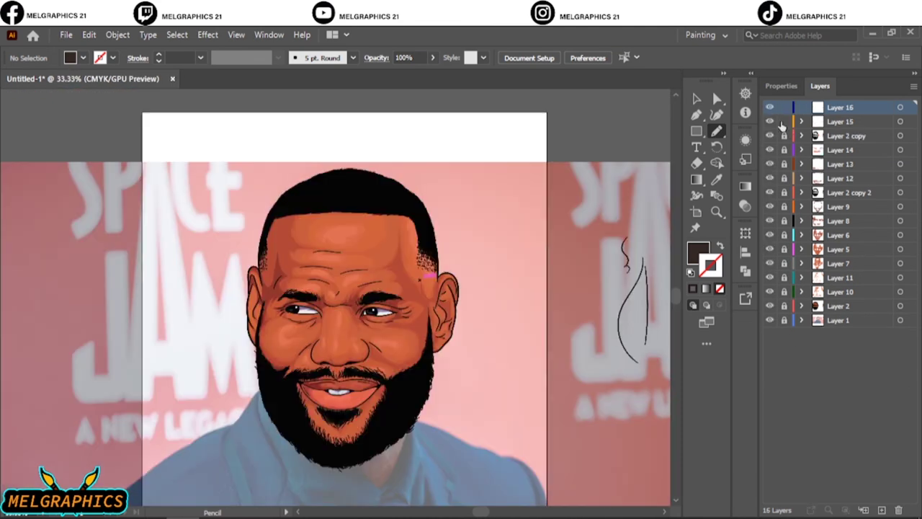
# Draw a long thin ellipse with a gradient fill, black left stop and shifted midpoint.
pyautogui.press('l')
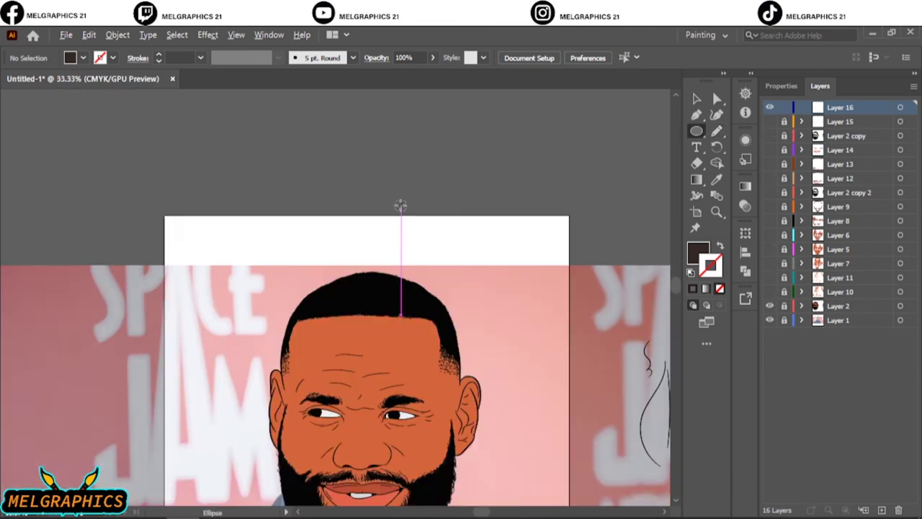
pyautogui.moveTo(59, 219); pyautogui.dragTo(638, 254)
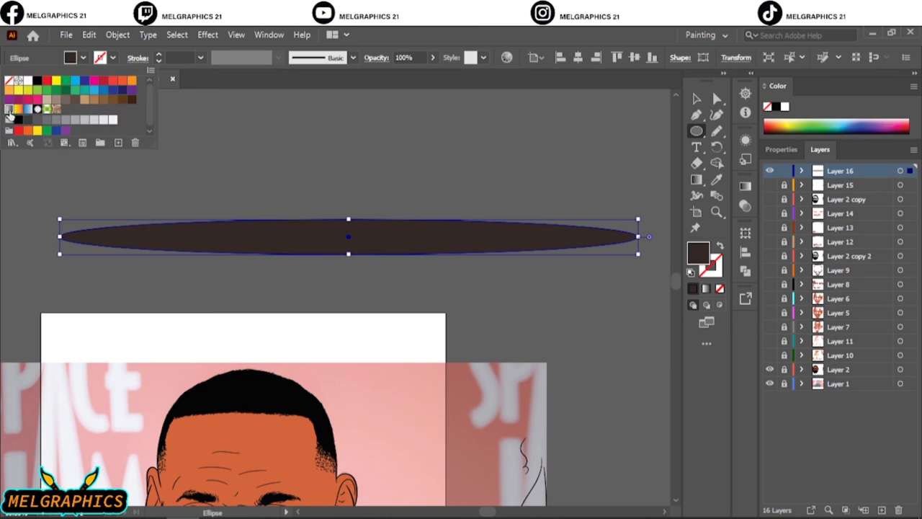
pyautogui.click(696, 179)
pyautogui.doubleClick(696, 179)
pyautogui.doubleClick(585, 290)
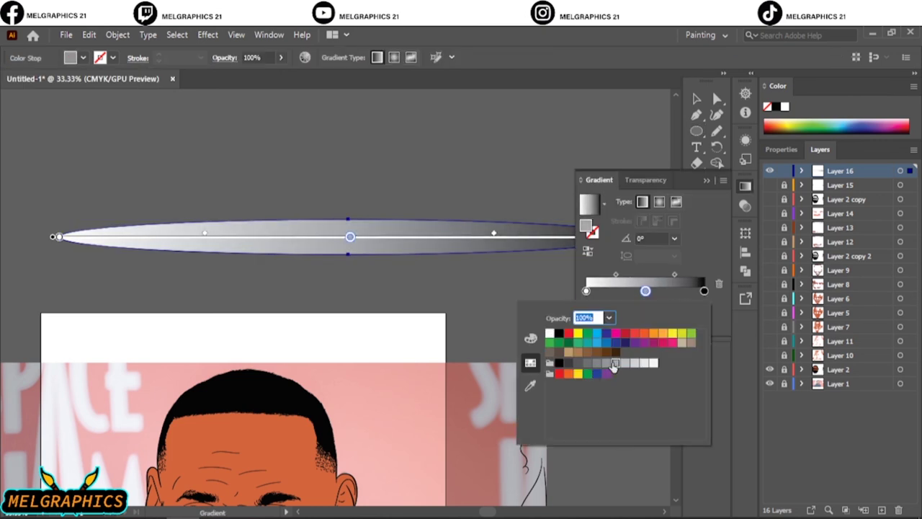
pyautogui.click(559, 332)
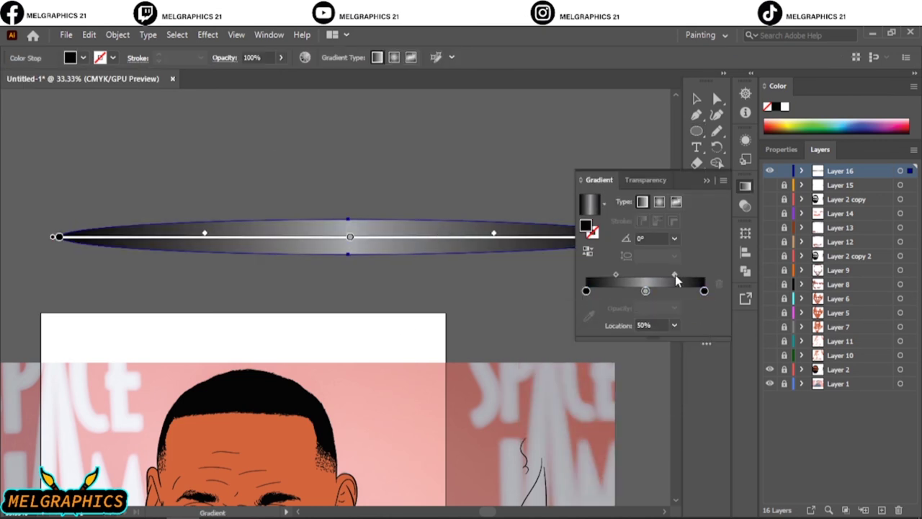
pyautogui.moveTo(675, 275); pyautogui.dragTo(662, 279)
# Paint a thin test stroke above the ellipse with the Paintbrush.
pyautogui.press('b')
pyautogui.click(352, 58)
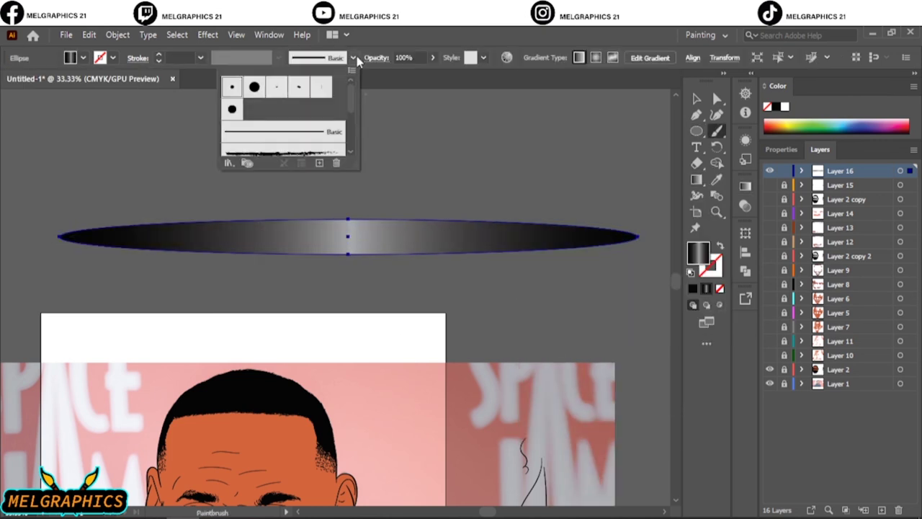
pyautogui.moveTo(432, 170); pyautogui.dragTo(504, 152)
pyautogui.scroll(4, 216, 407)
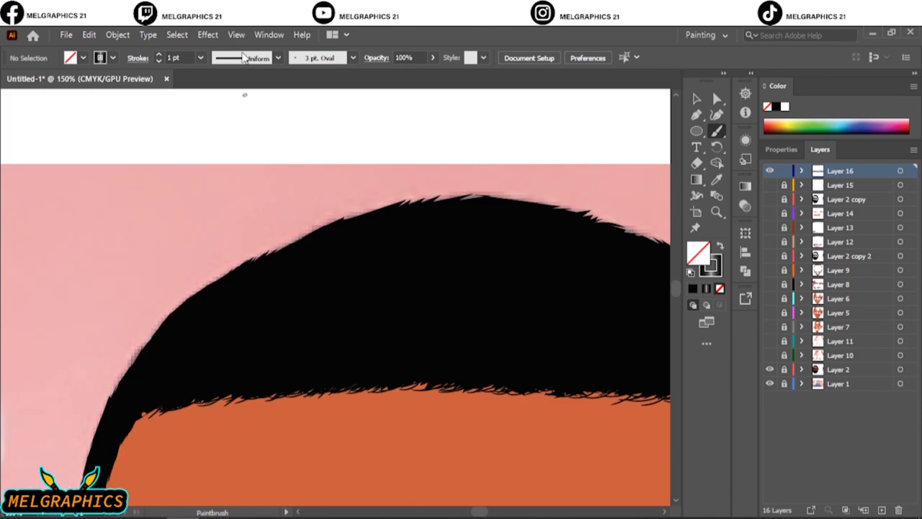
pyautogui.scroll(-1, 276, 396)
pyautogui.scroll(-1, 243, 370)
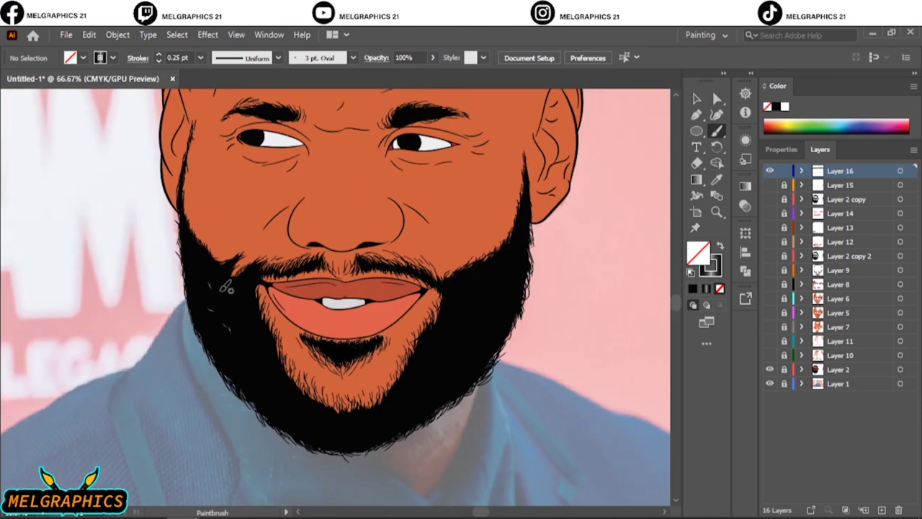
pyautogui.hscroll(-3, 317, 269)
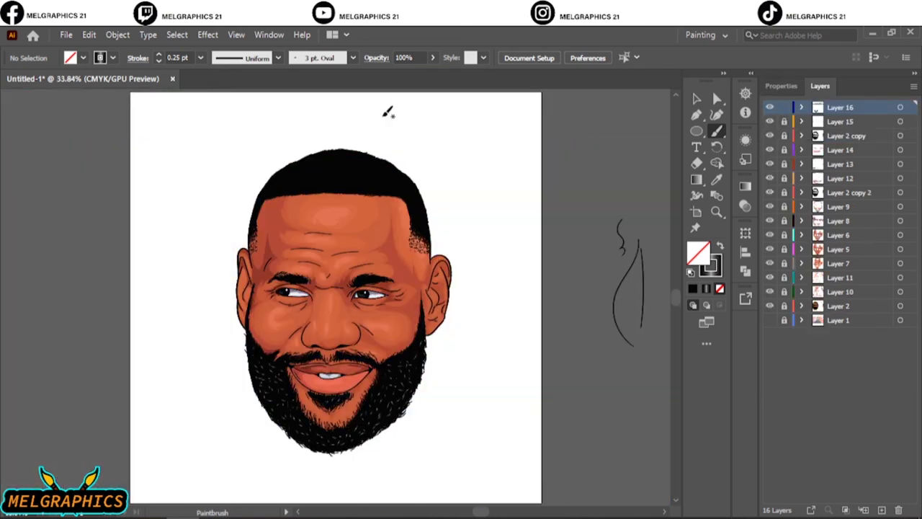
# Duplicate the row of hair highlight strokes to the right and move the left group higher.
pyautogui.hotkey('ctrl', '1')
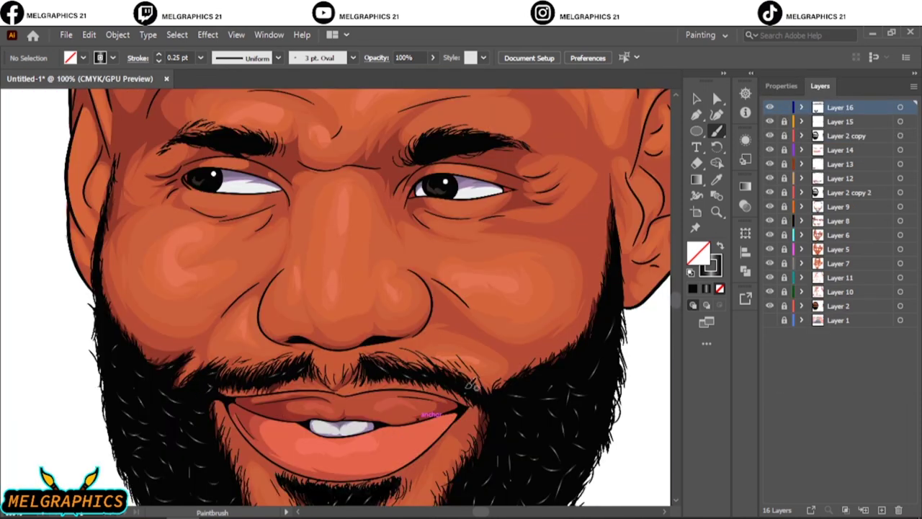
pyautogui.hotkey('ctrl', '0')
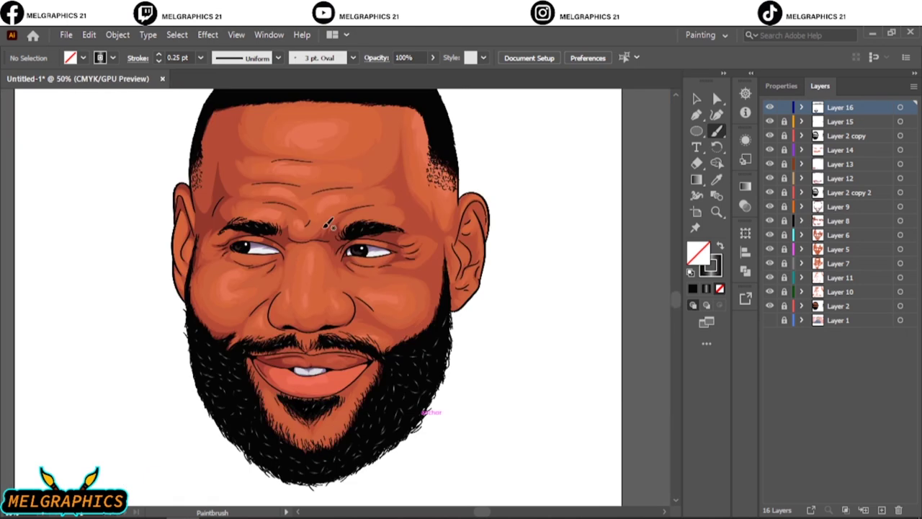
pyautogui.hotkey('ctrl', '1')
pyautogui.press('v')
pyautogui.moveTo(148, 223); pyautogui.dragTo(312, 278)
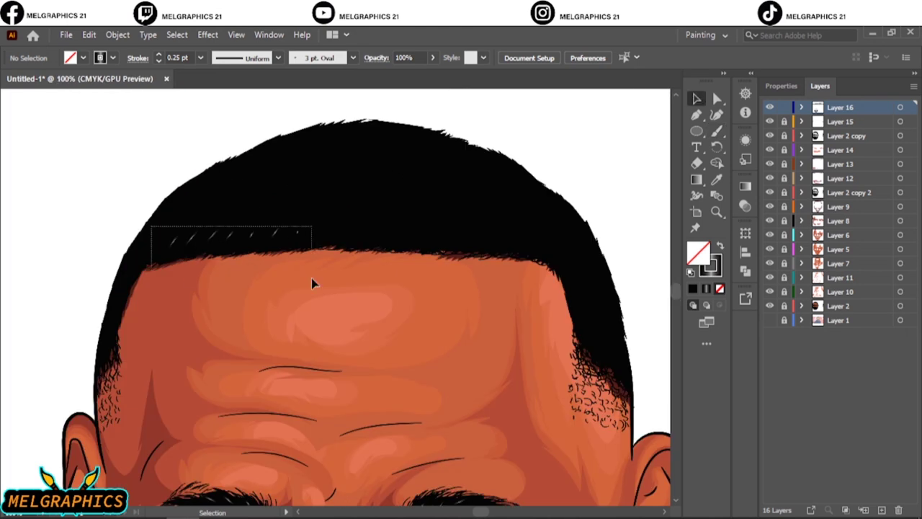
pyautogui.moveTo(283, 232); pyautogui.dragTo(587, 238)
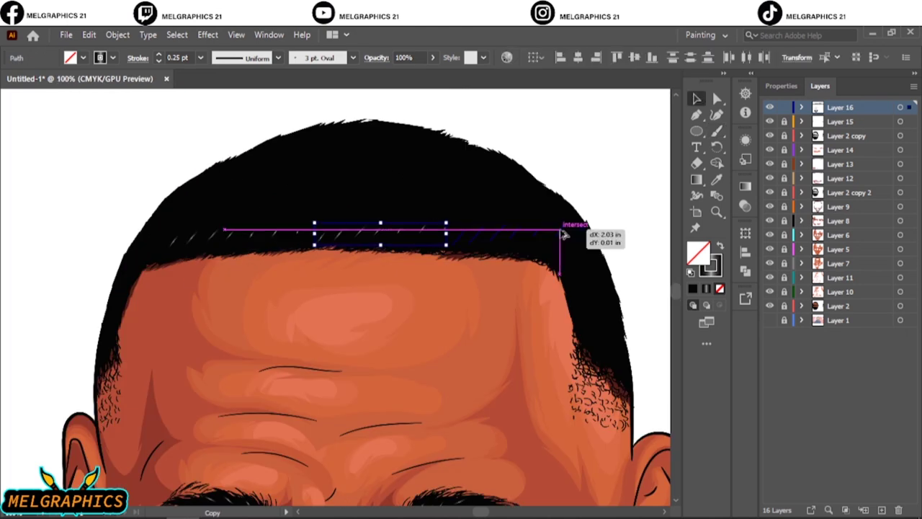
pyautogui.click(586, 150)
pyautogui.moveTo(164, 221)
pyautogui.mouseDown()
pyautogui.moveTo(360, 237)
pyautogui.moveTo(372, 211)
pyautogui.moveTo(438, 154)
pyautogui.mouseUp()
pyautogui.click(576, 158)
# Reposition two more rows of hair highlight strokes upward with Direct Selection.
pyautogui.hotkey('ctrl', '0')
pyautogui.scroll(4, 385, 160)
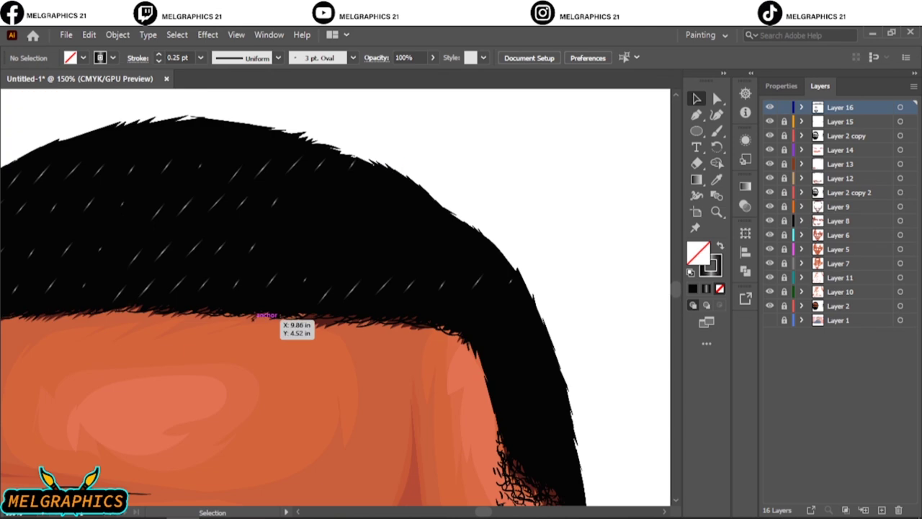
pyautogui.press('b')
pyautogui.press('a')
pyautogui.moveTo(304, 278); pyautogui.dragTo(485, 319)
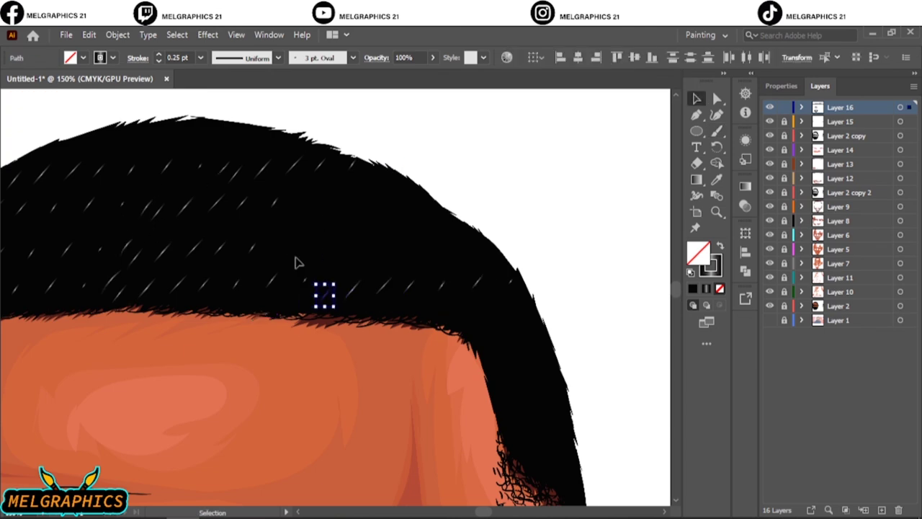
pyautogui.moveTo(432, 296); pyautogui.dragTo(440, 252)
pyautogui.moveTo(175, 185); pyautogui.dragTo(278, 216)
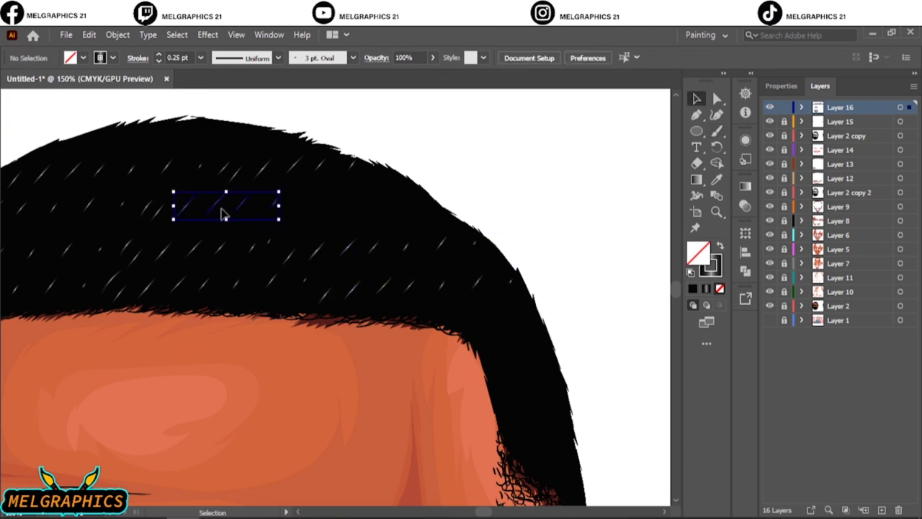
pyautogui.moveTo(222, 212); pyautogui.dragTo(345, 206)
# Pan and zoom out to review the hair highlights across the whole portrait.
pyautogui.hscroll(-2, 200, 218)
pyautogui.scroll(3, 200, 218)
pyautogui.hscroll(-3, 200, 219)
pyautogui.press('b')
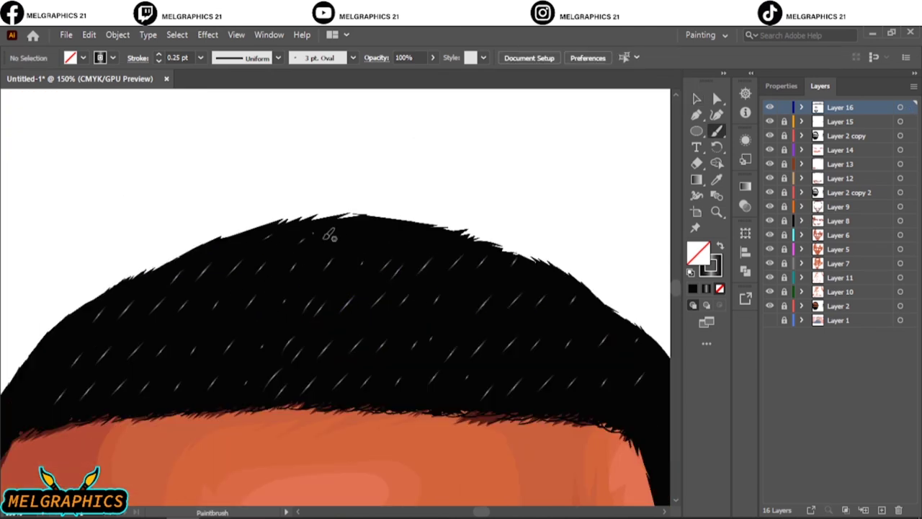
pyautogui.scroll(-4, 462, 327)
pyautogui.scroll(3, 436, 199)
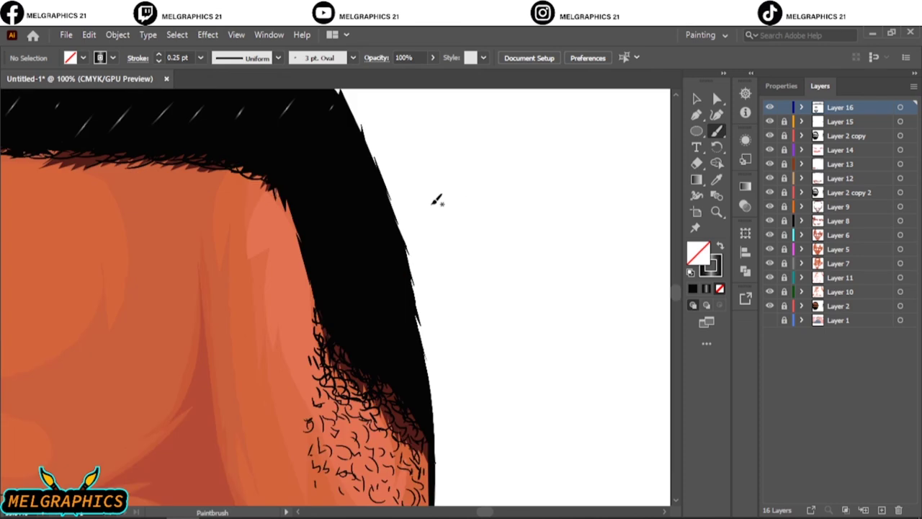
pyautogui.scroll(2, 375, 209)
pyautogui.hotkey('ctrl', '0')
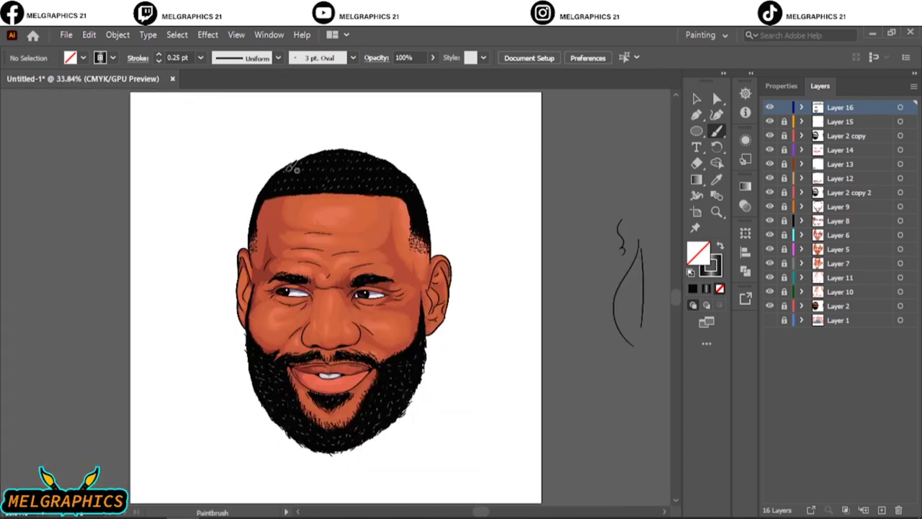
pyautogui.scroll(5, 295, 169)
pyautogui.hotkey('ctrl', '0')
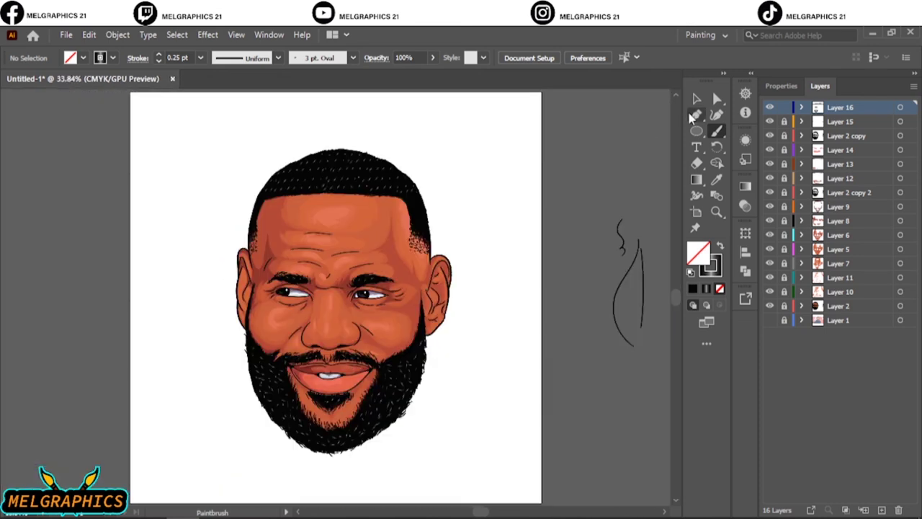